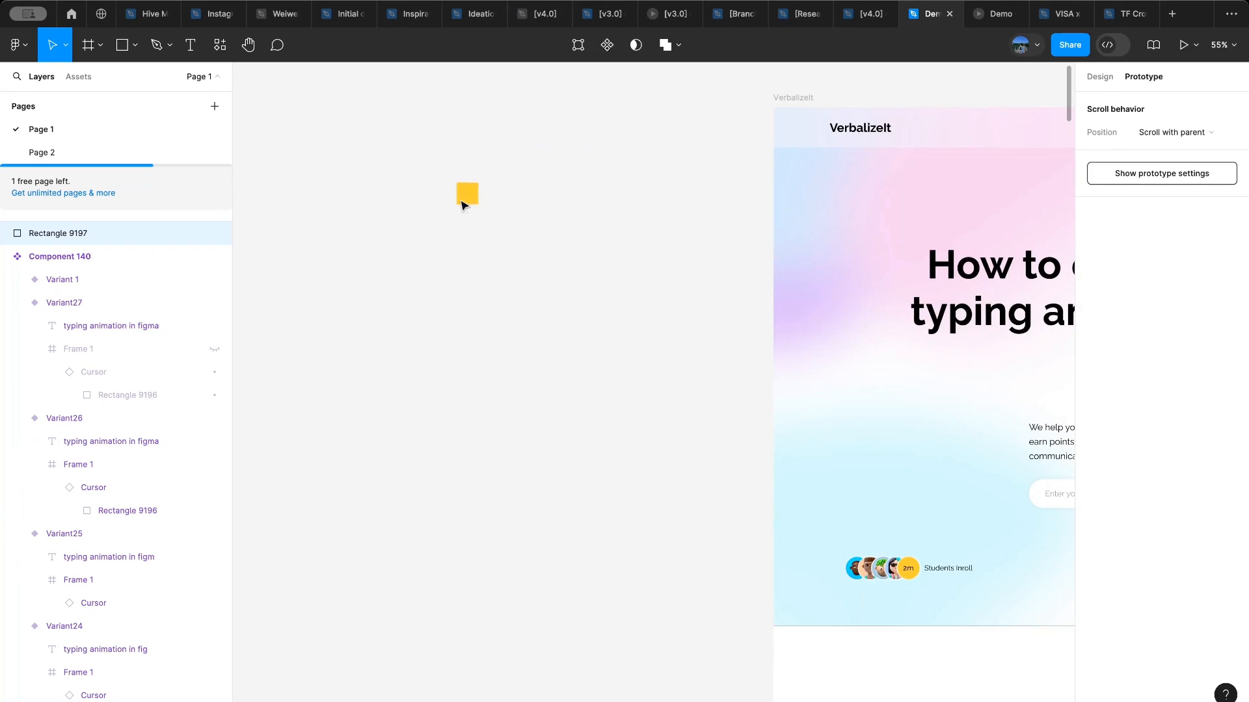
Step: Turn the yellow square into a component and name it Default
scroll(444, 215, "up", 5)
scroll(509, 172, "up", 1)
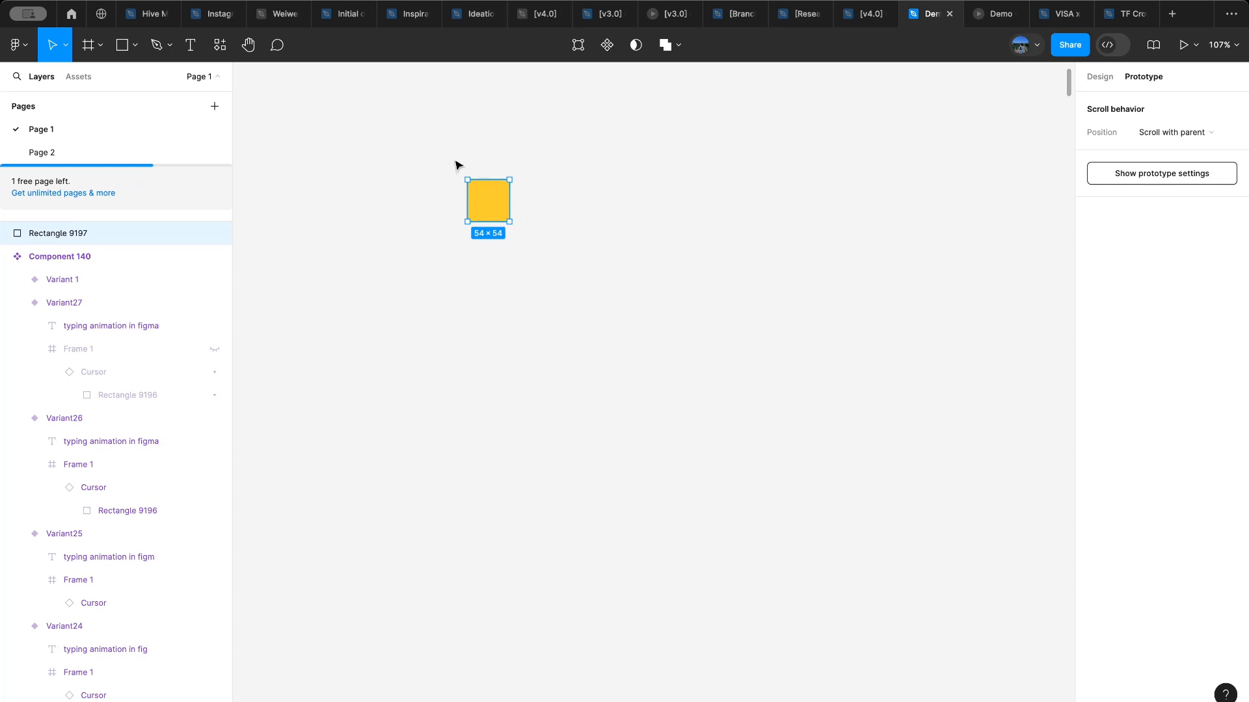
left_click_drag(441, 160, 552, 286)
left_click(505, 160)
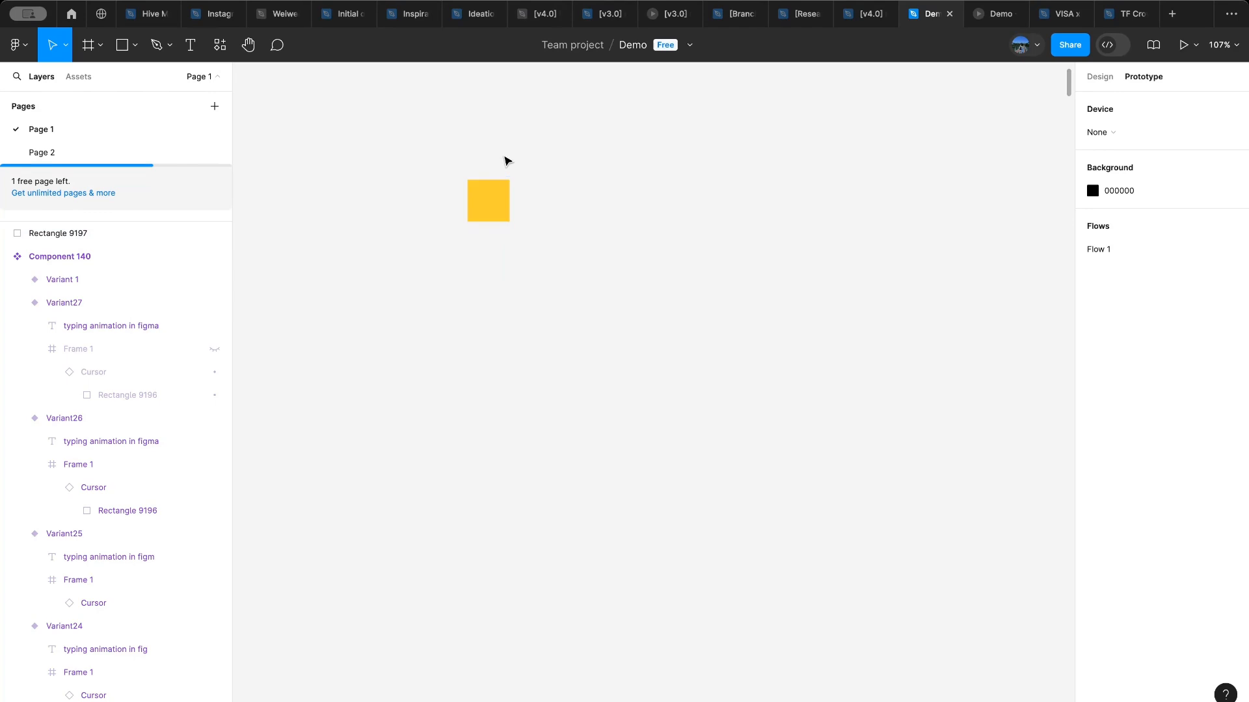
left_click(496, 198)
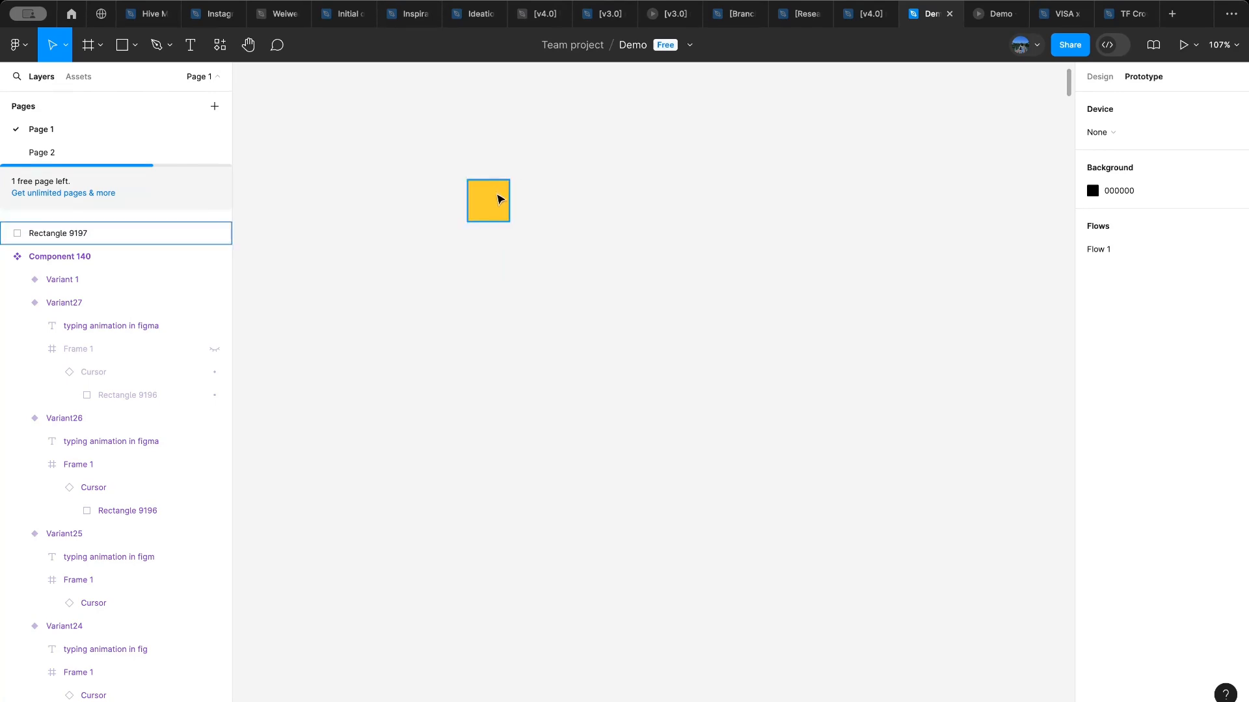
key("super+alt+k")
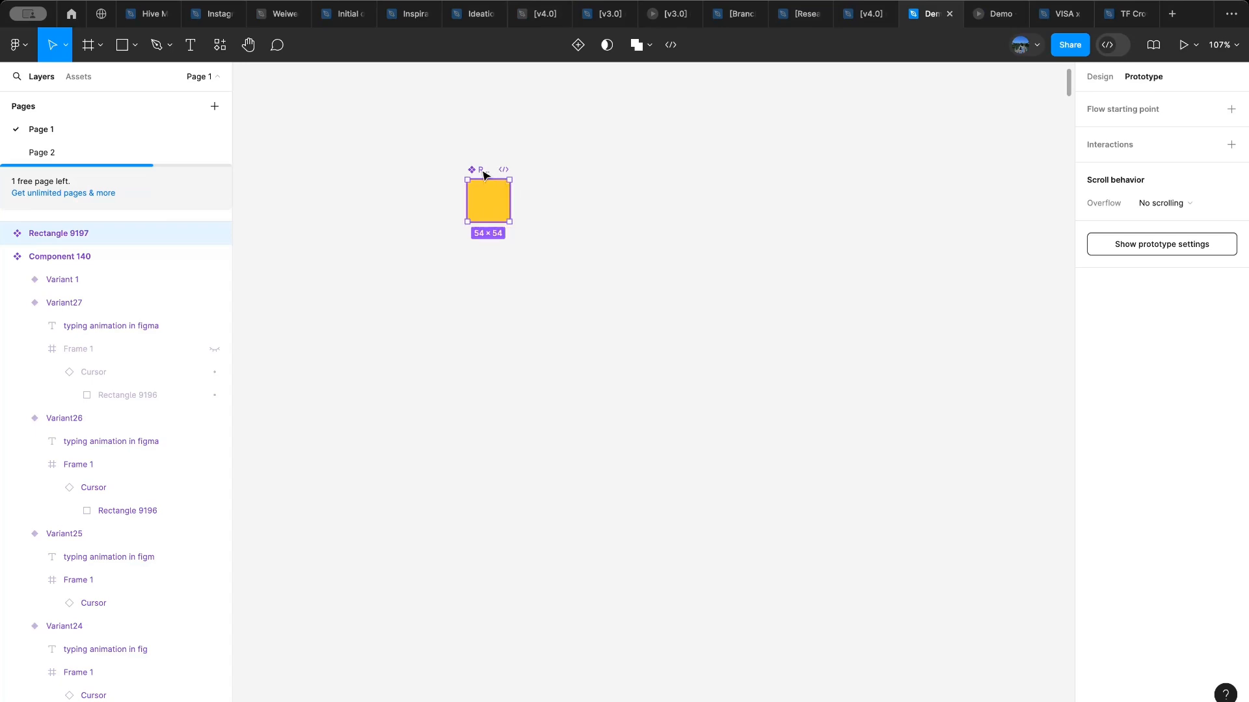
scroll(483, 171, "up", 5)
double_click(492, 186)
type("Default")
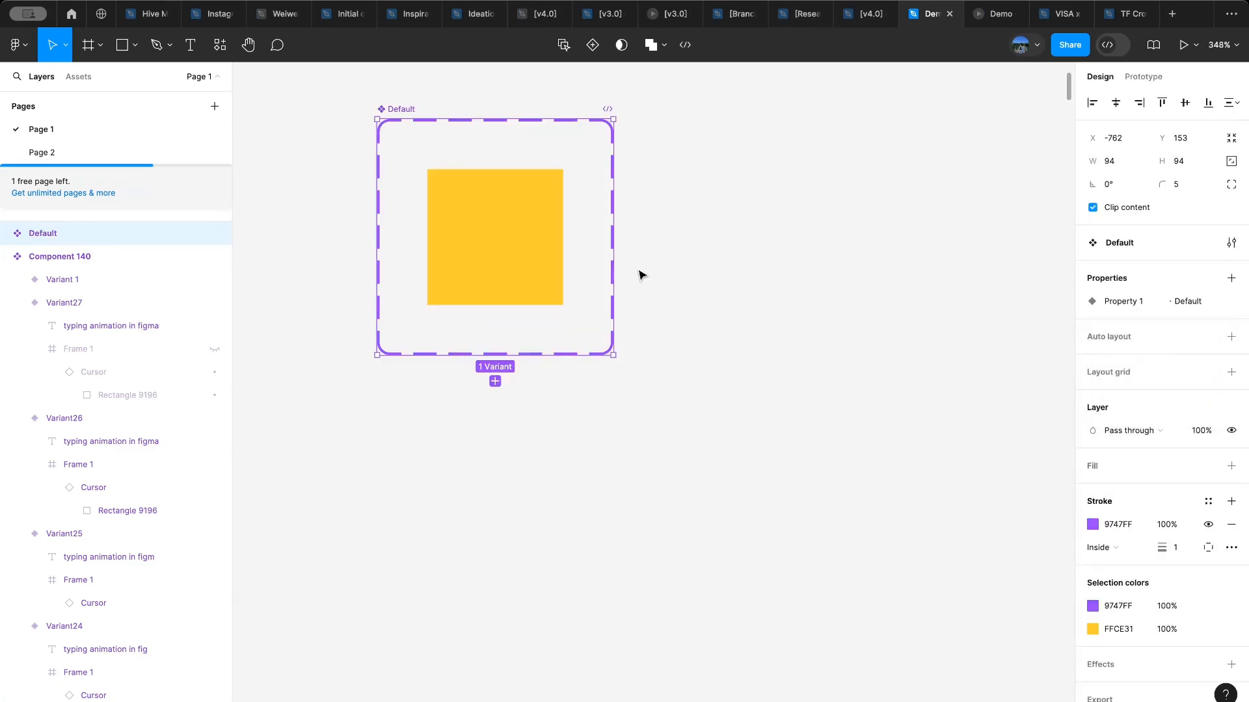
Step: Add a second variant to the Default component and set its layer opacity to 0%
left_click(494, 381)
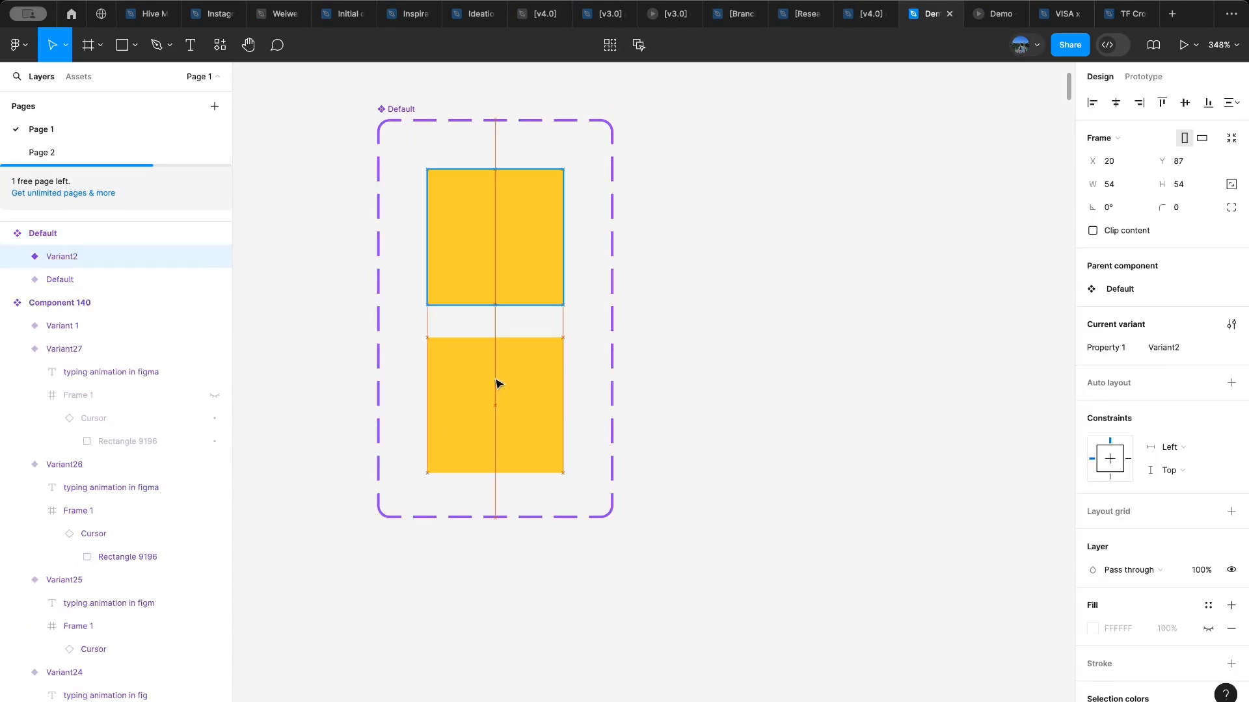
left_click(1200, 571)
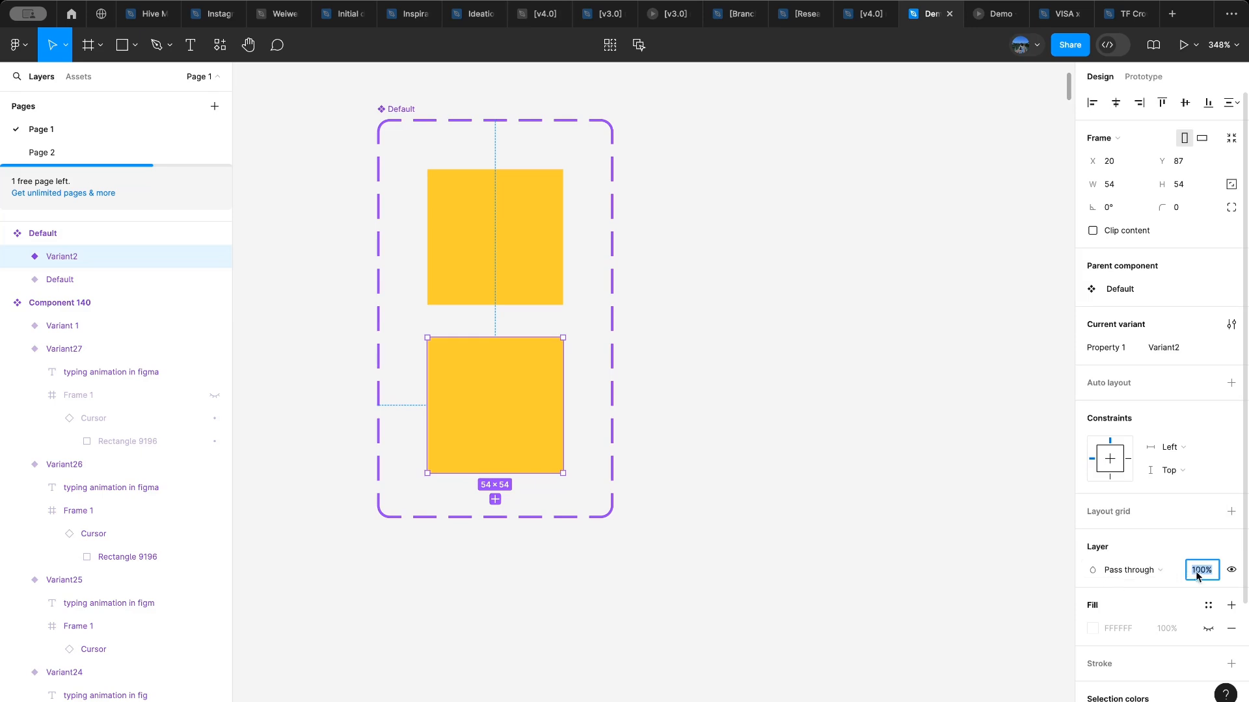
type("0")
key("Return")
Step: Add an interaction to the Default variant that changes it to Variant2 after a delay of 300 ms
left_click(520, 207)
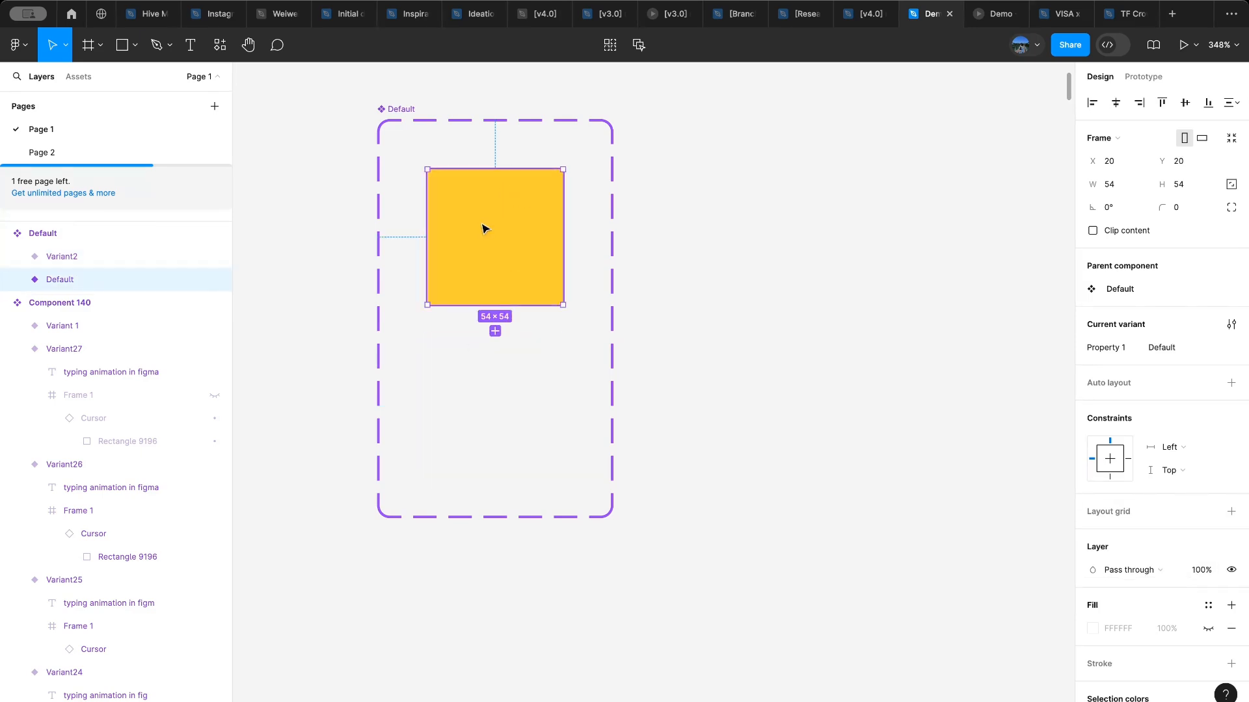
scroll(485, 227, "up", 4)
key("shift+e")
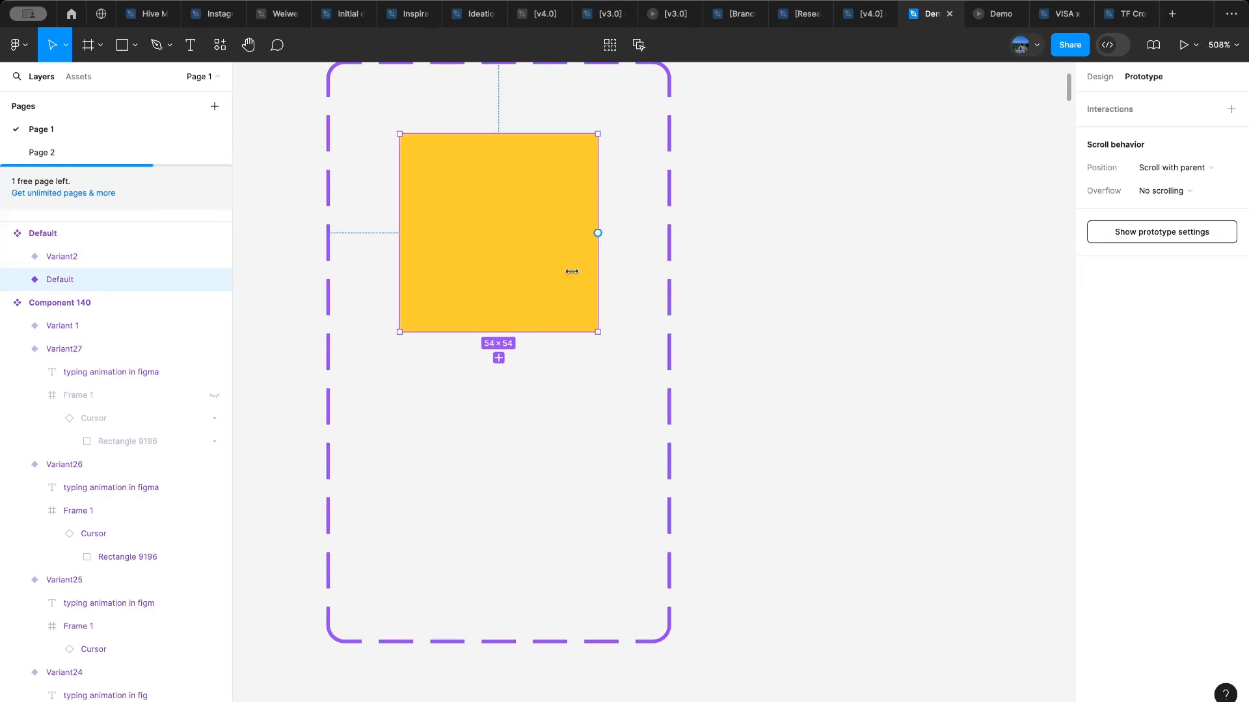
left_click(1231, 118)
left_click(439, 416)
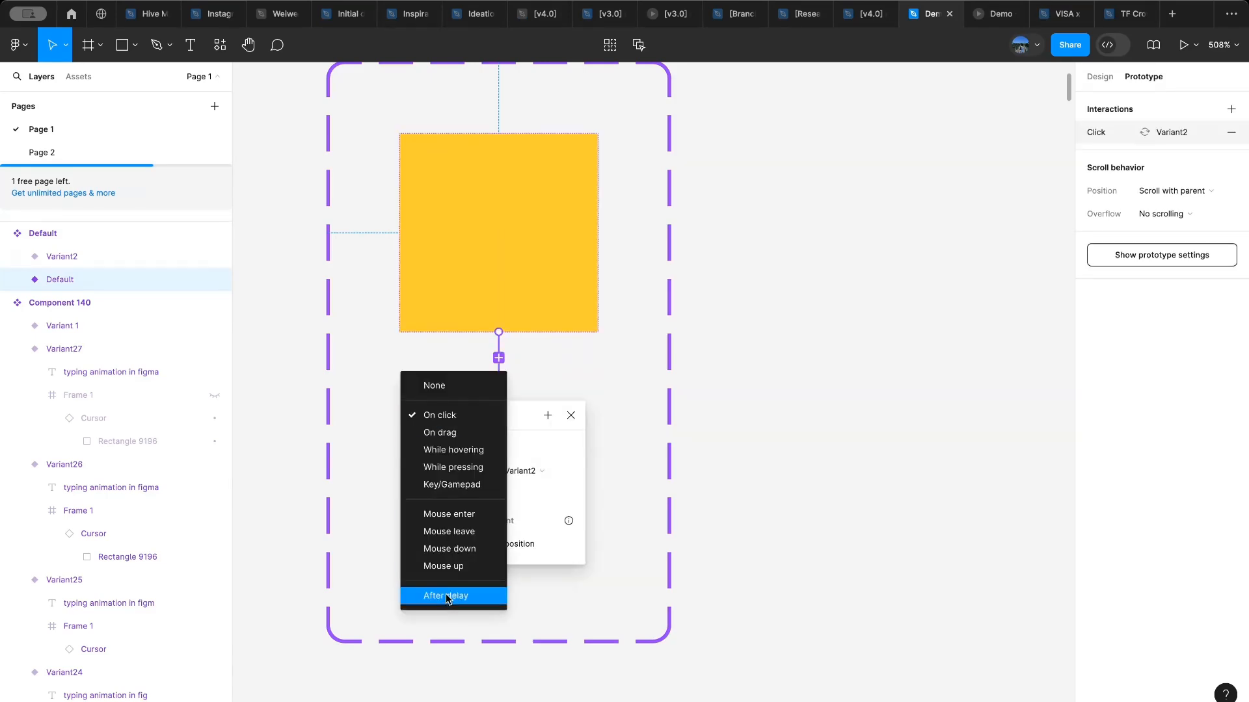
left_click(452, 593)
left_click(459, 438)
type("300")
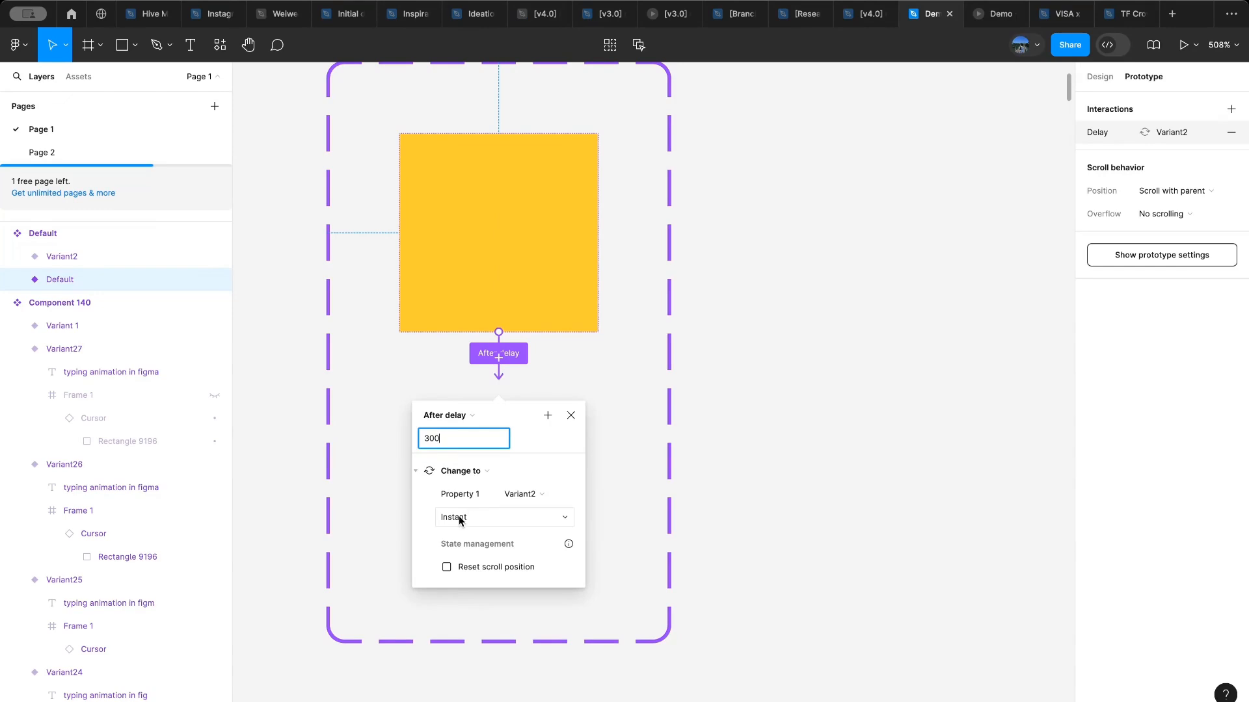
key("Return")
left_click(399, 497)
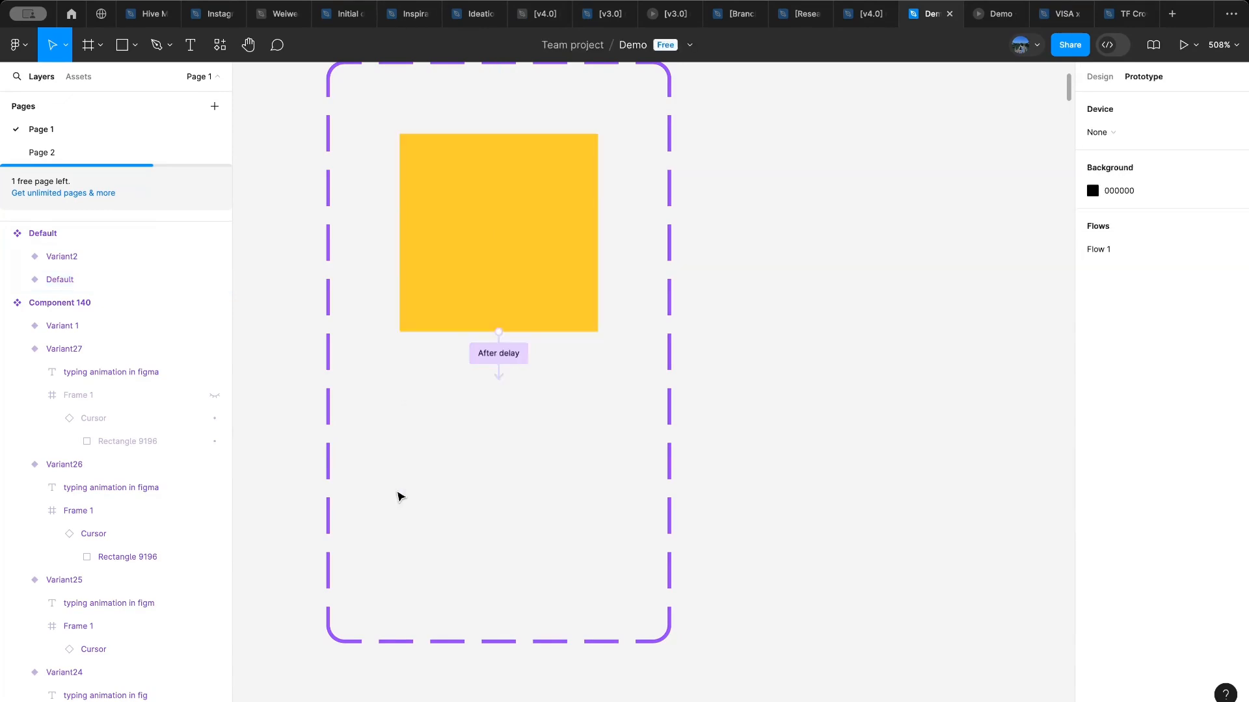
Step: Connect Variant2 back to the Default variant with an After delay interaction of 300 ms
left_click(482, 440)
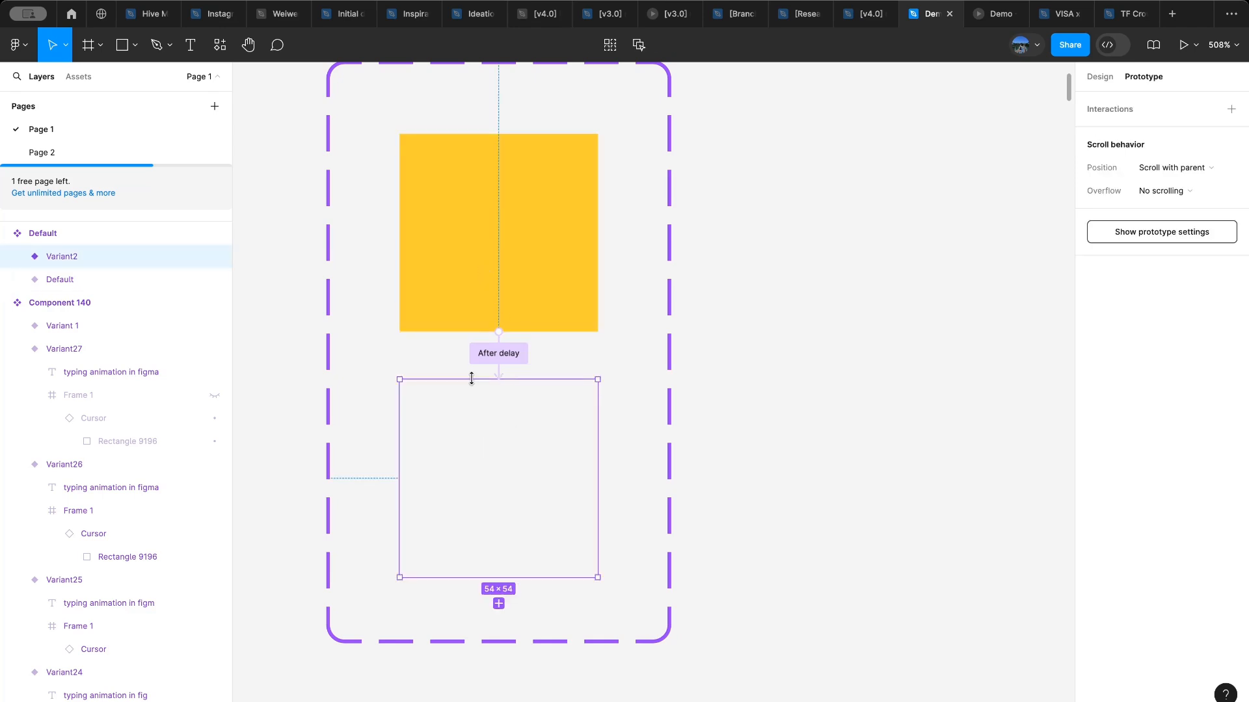
scroll(472, 378, "up", 3)
left_click_drag(519, 380, 559, 313)
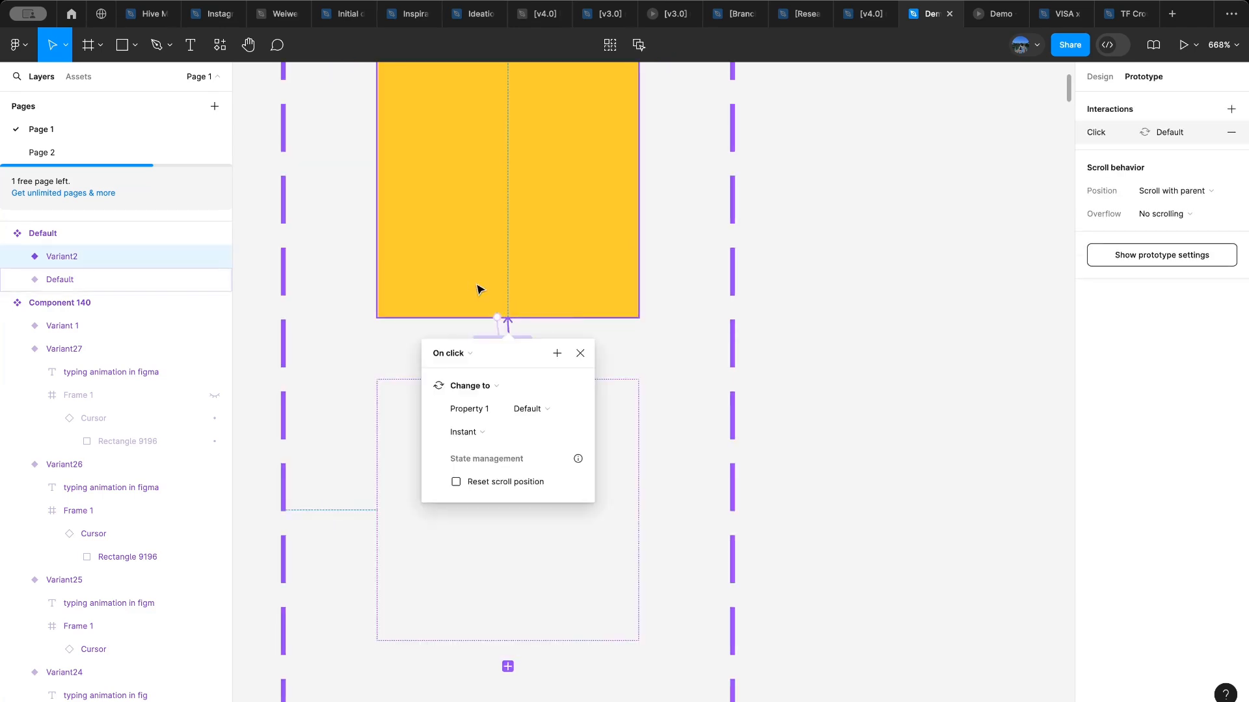
left_click(463, 354)
left_click(448, 541)
type("300")
key("Return")
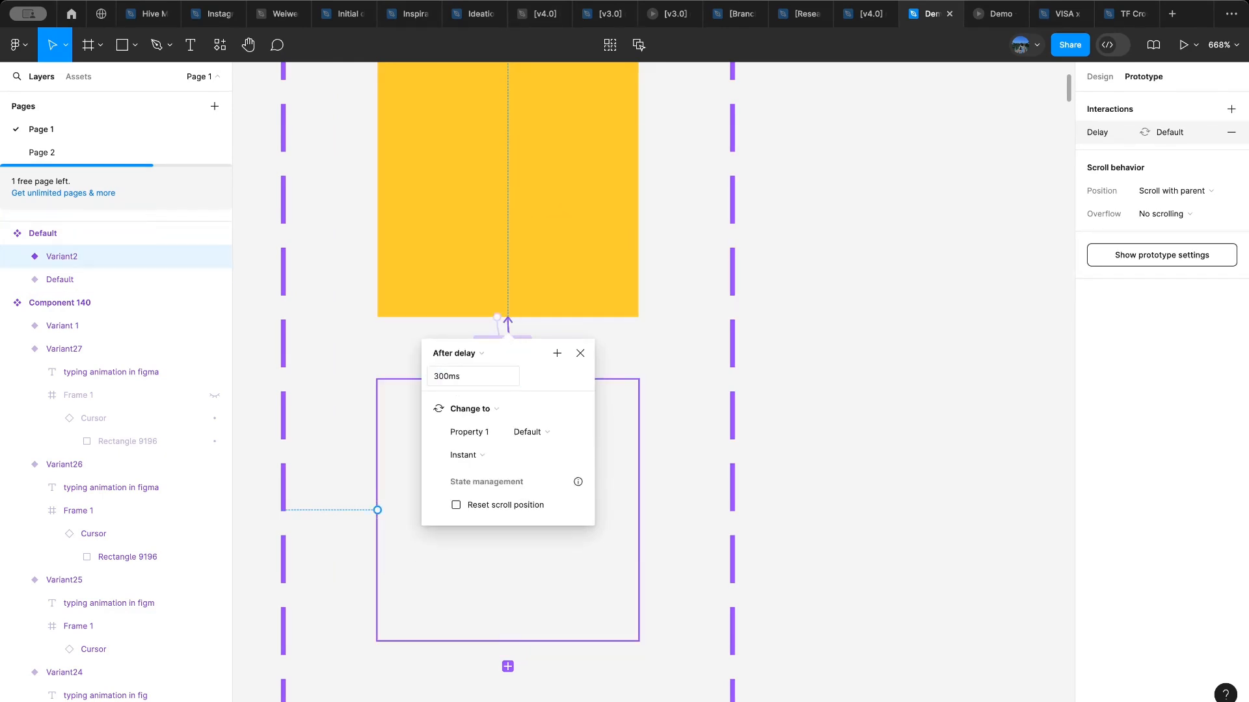
left_click(664, 340)
Step: Rename the component set as Cursor
scroll(605, 330, "down", 5)
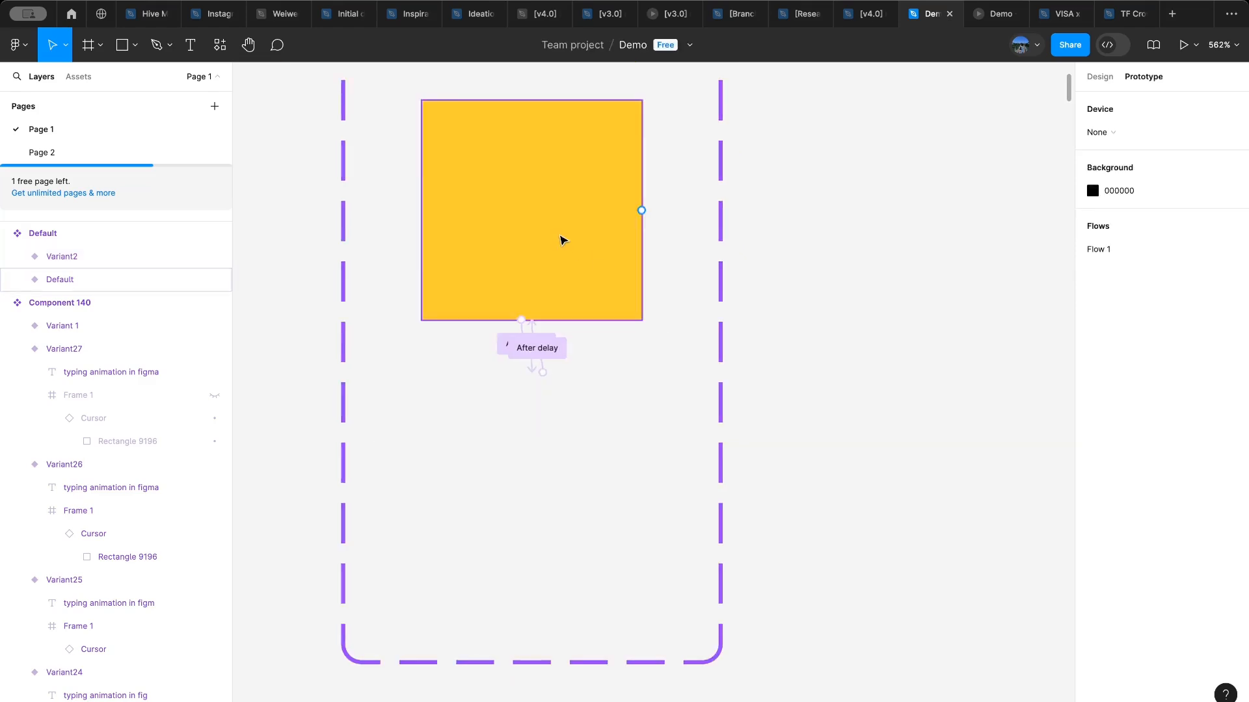
scroll(592, 335, "up", 1)
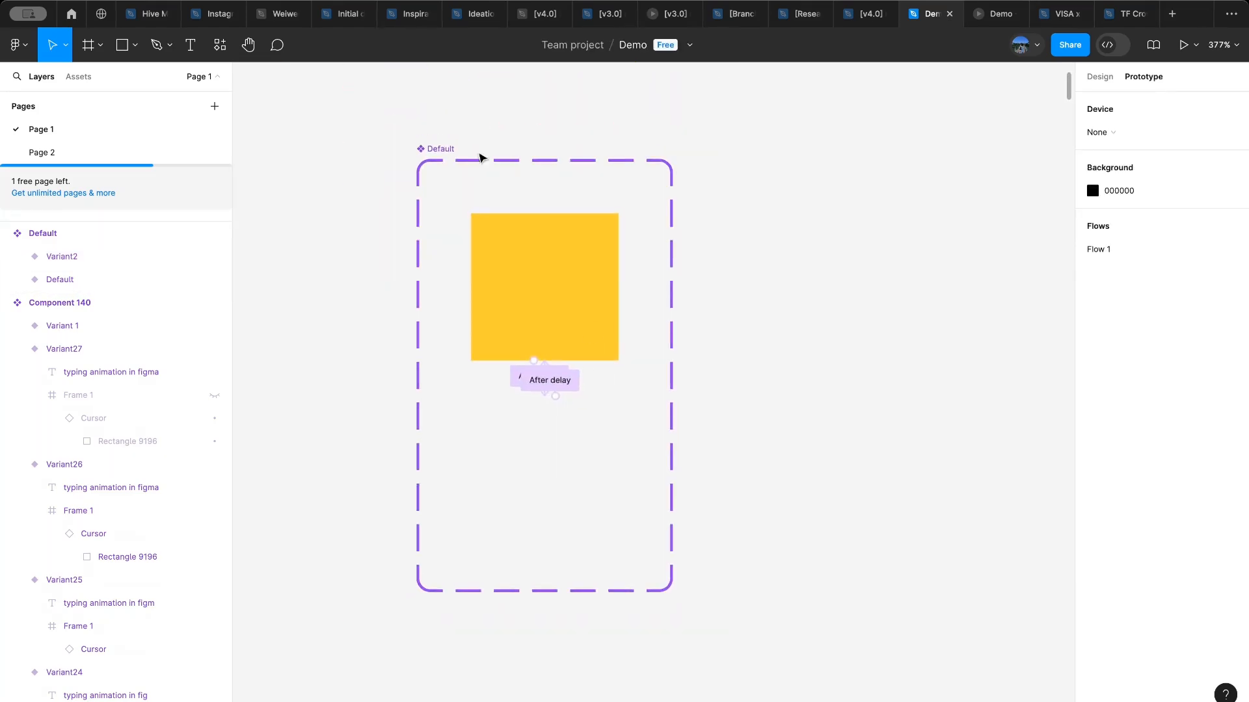
double_click(432, 148)
type("Curso")
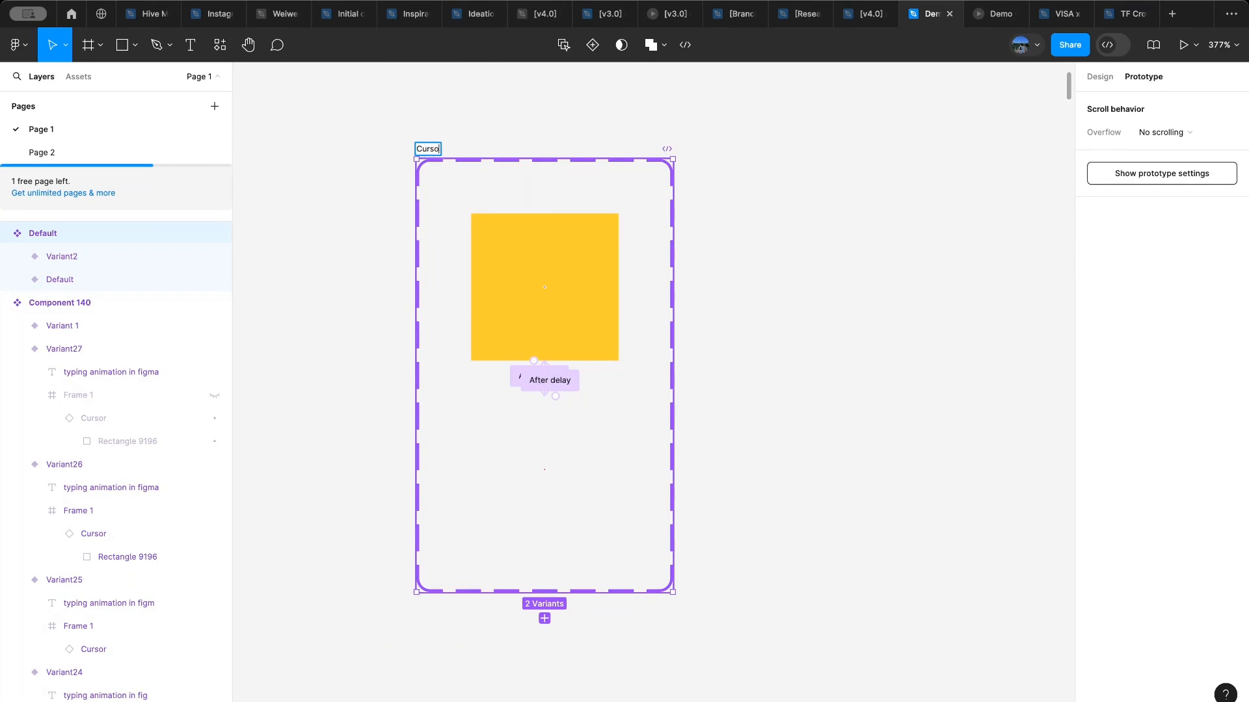
type("r")
key("Return")
Step: Place a Cursor instance in a new frame beside the component set and present that frame as a prototype
scroll(707, 234, "right", 2)
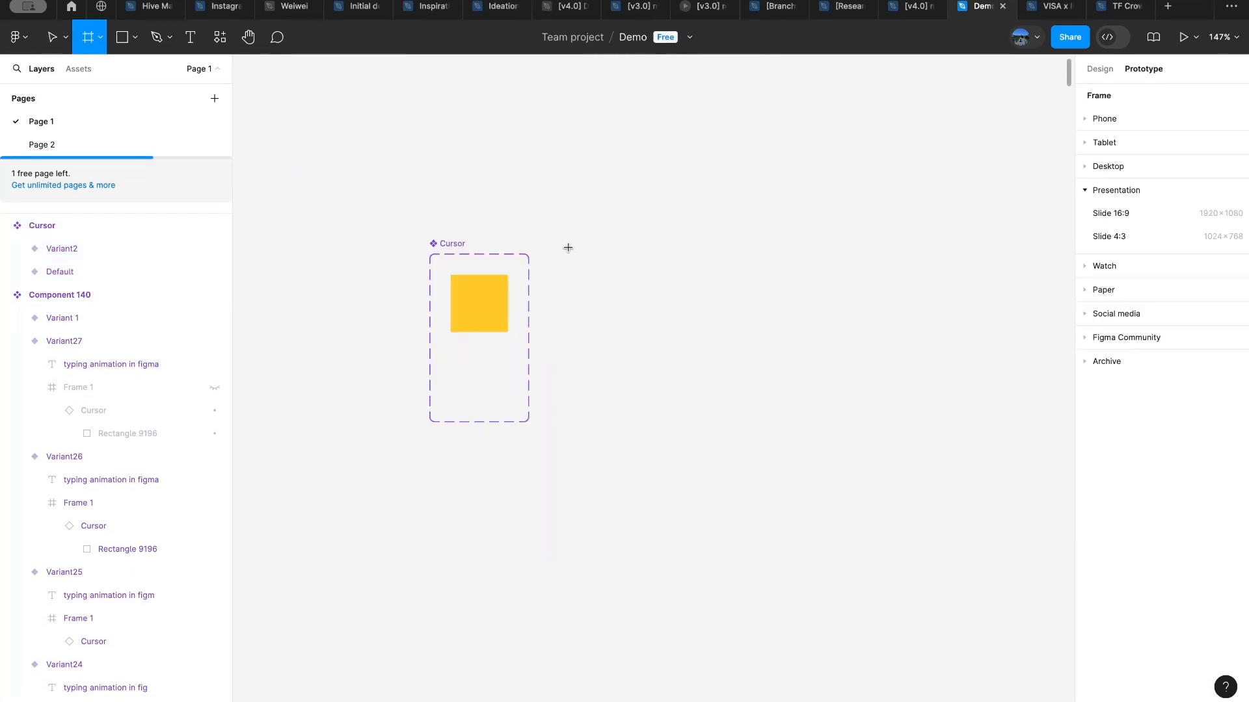
left_click_drag(565, 245, 873, 699)
scroll(568, 424, "left", 5)
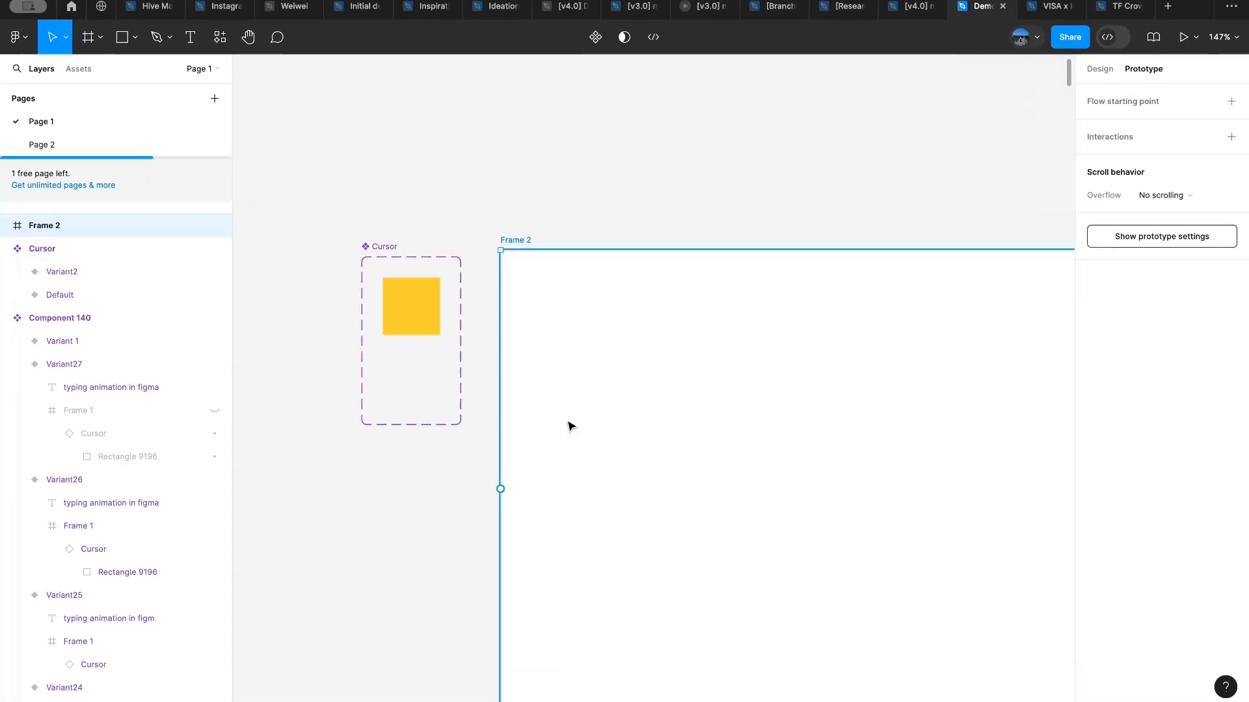
left_click_drag(417, 324, 596, 334)
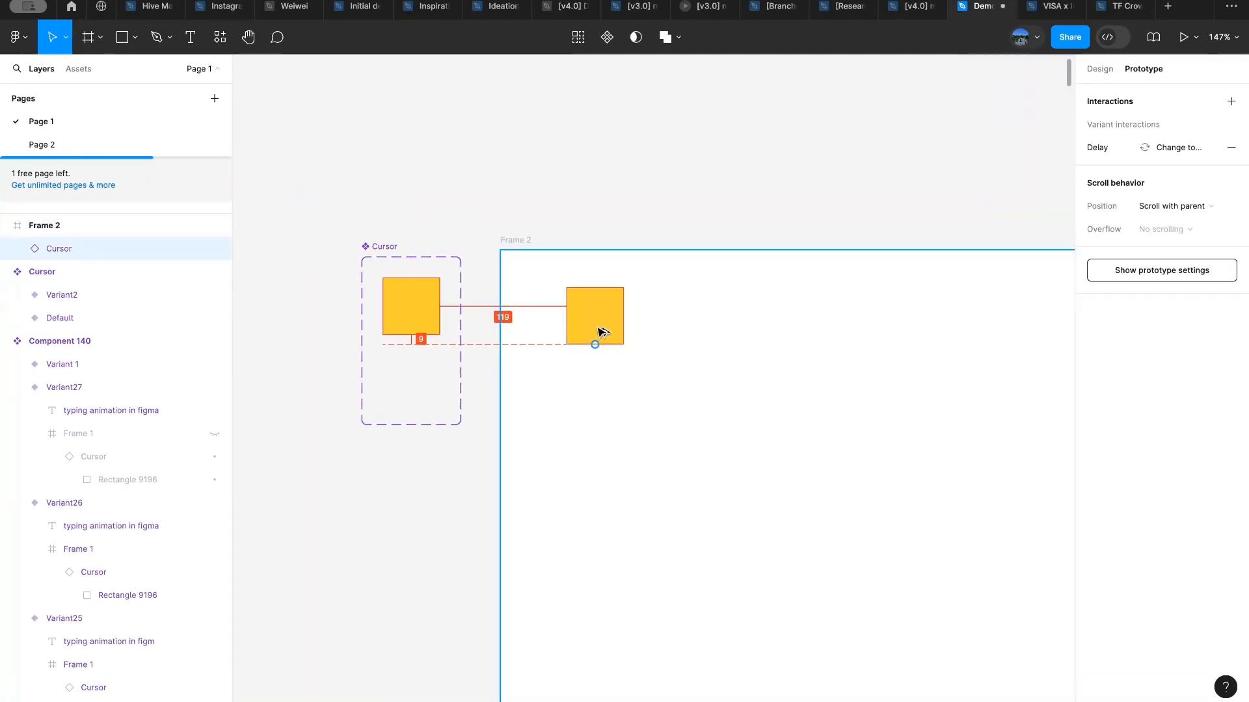
left_click(523, 243)
left_click(1184, 38)
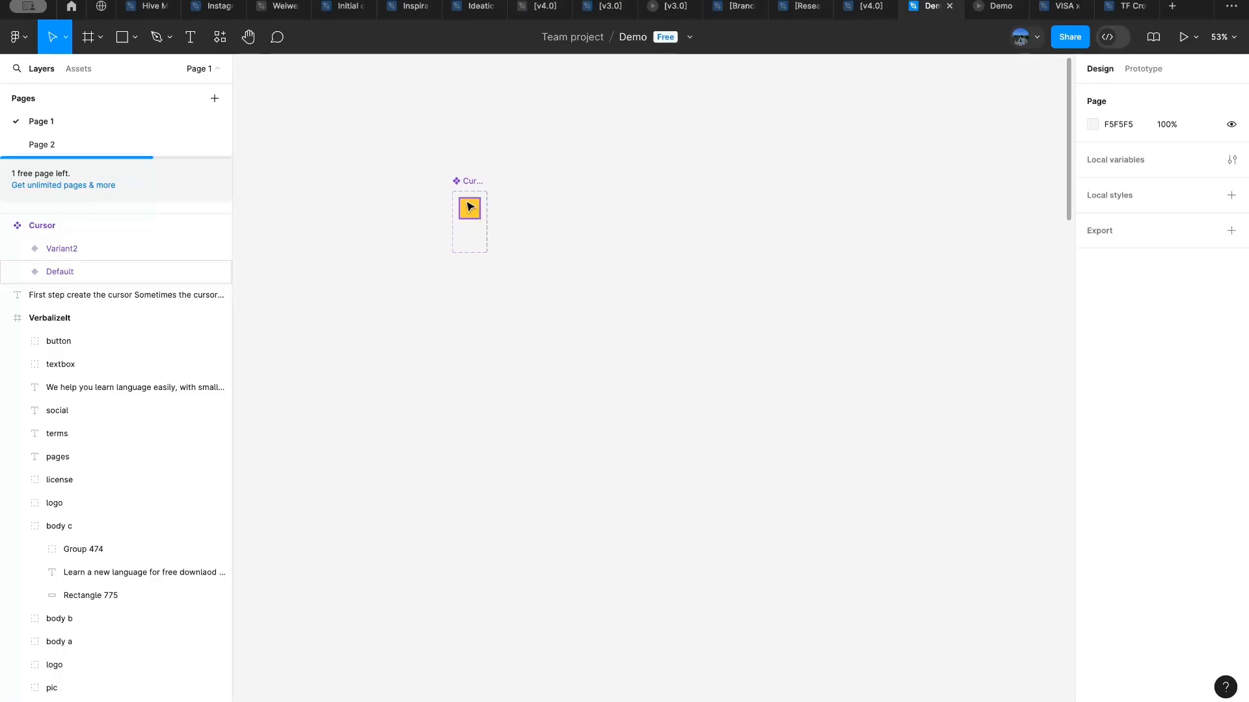
Step: Create the text "H" below the Cursor component set and place a Cursor instance right after it on its baseline
left_click(471, 208)
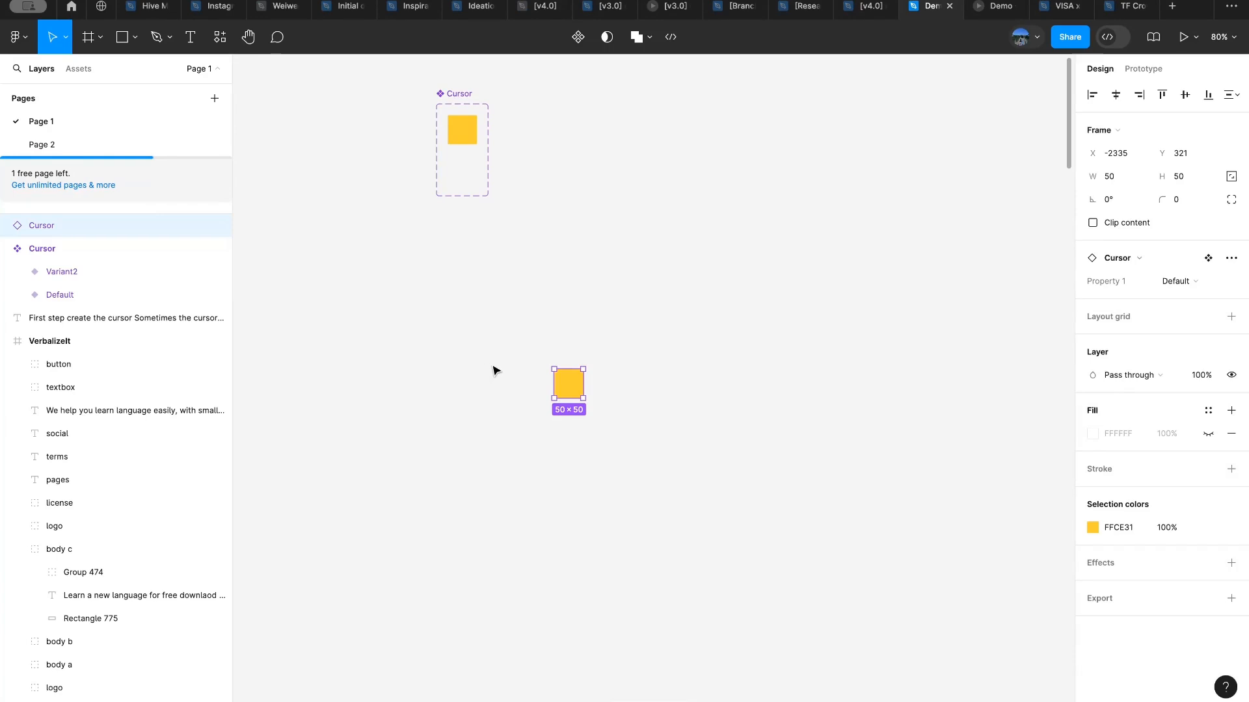
key("h")
key("t")
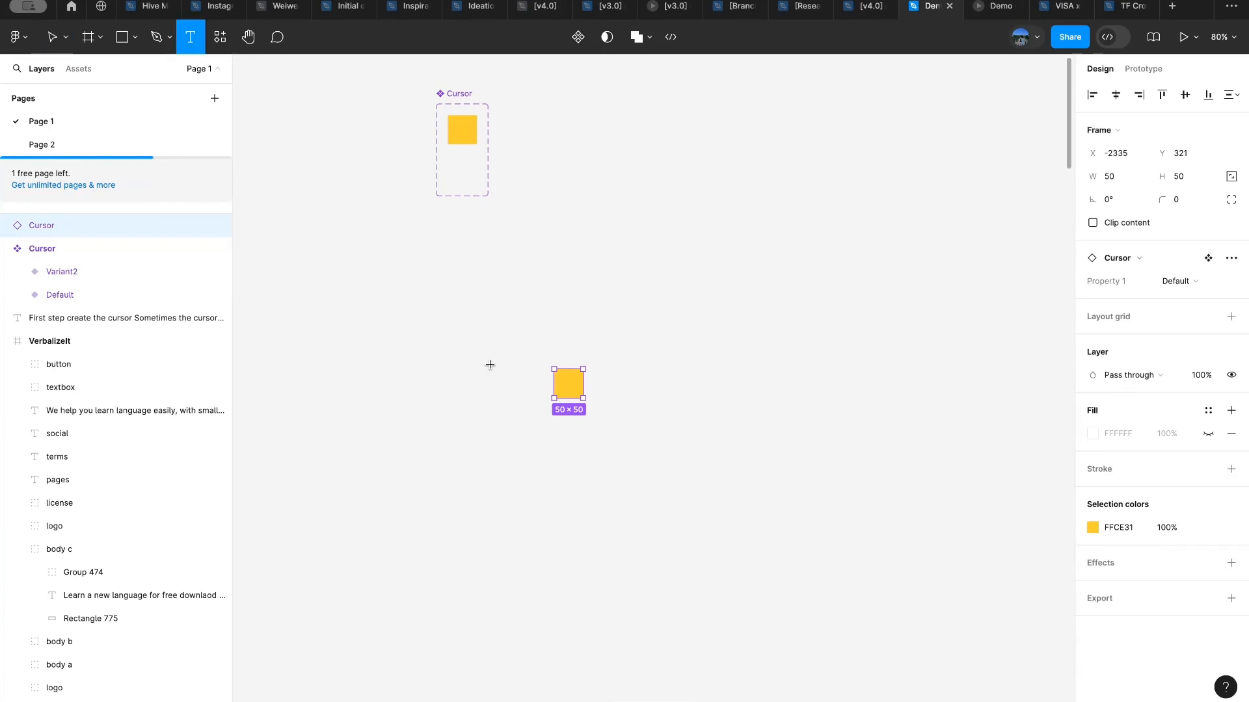
left_click(490, 365)
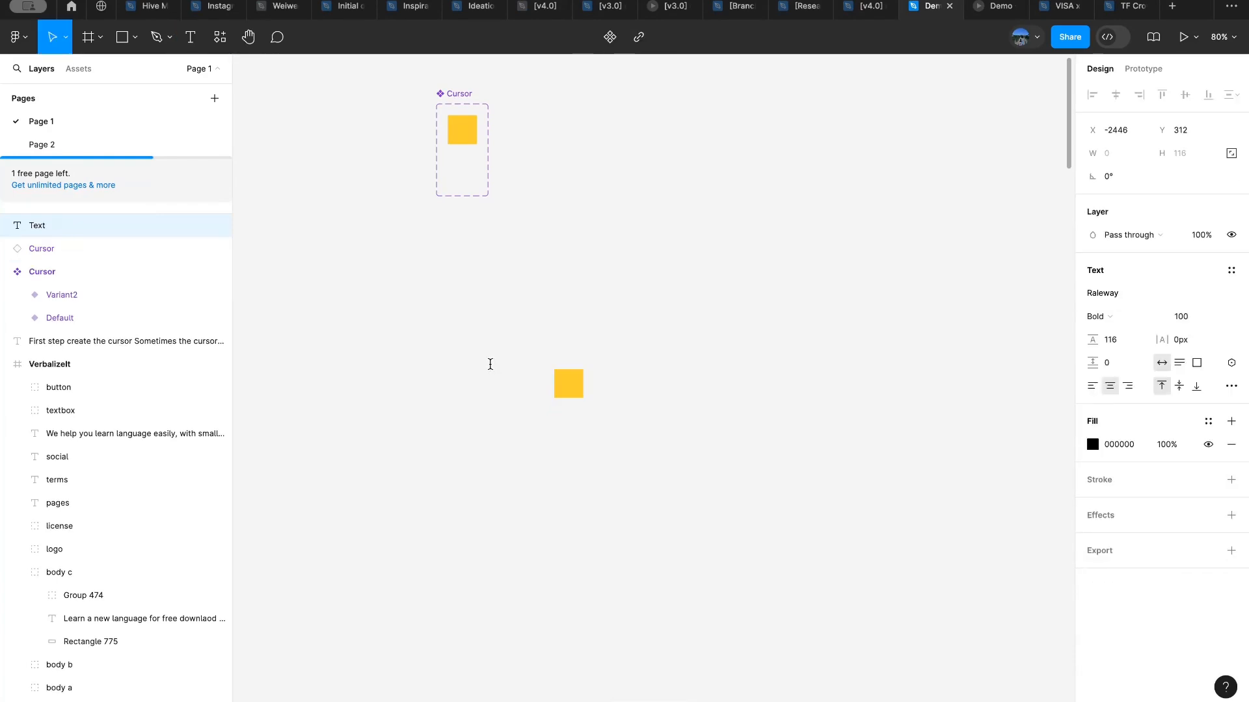
type("H")
key("Escape")
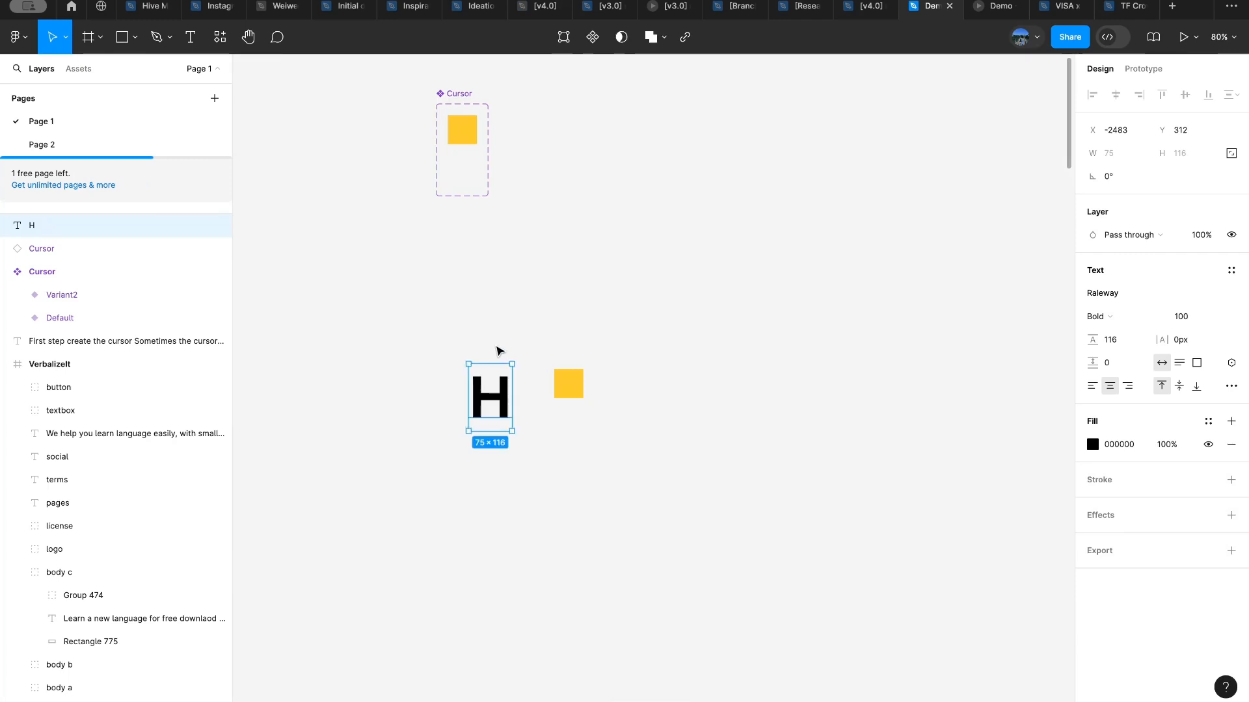
left_click_drag(501, 400, 468, 381)
left_click_drag(580, 390, 509, 390)
Step: Draw a 50 × 116 frame around the Cursor instance, matching the H's height, and remove the frame's fill
scroll(478, 377, "up", 5)
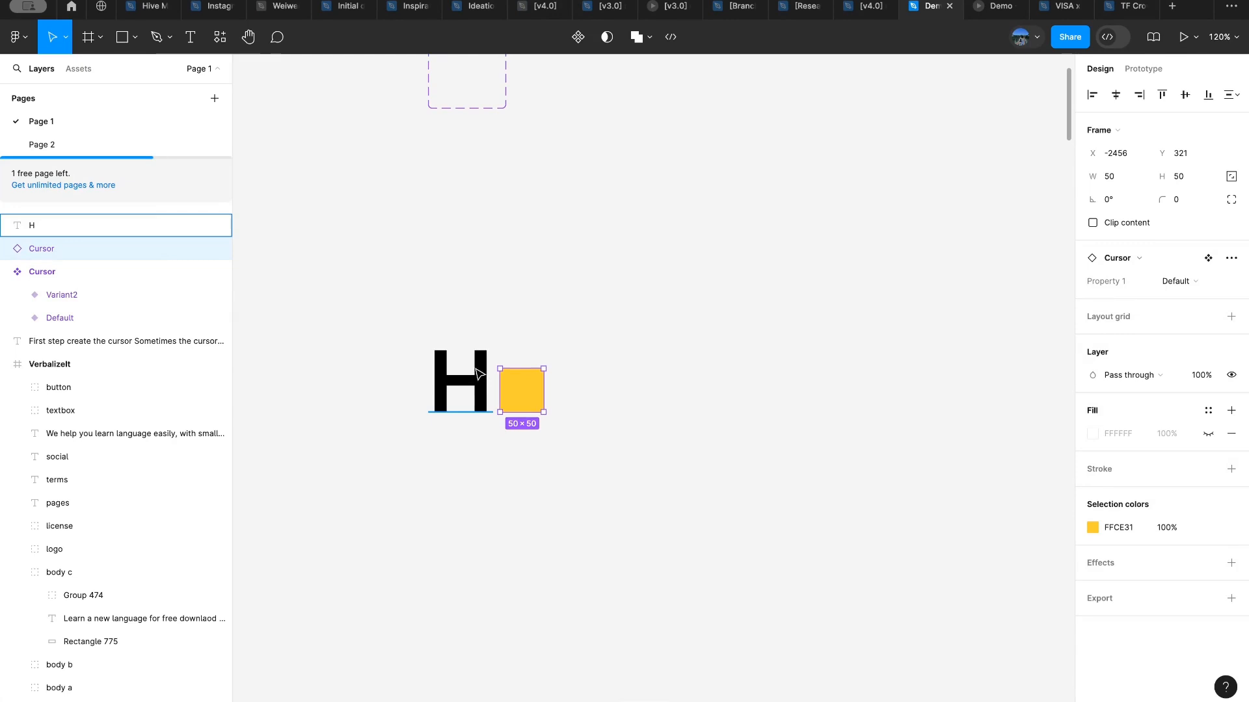
key("f")
left_click_drag(499, 331, 543, 431)
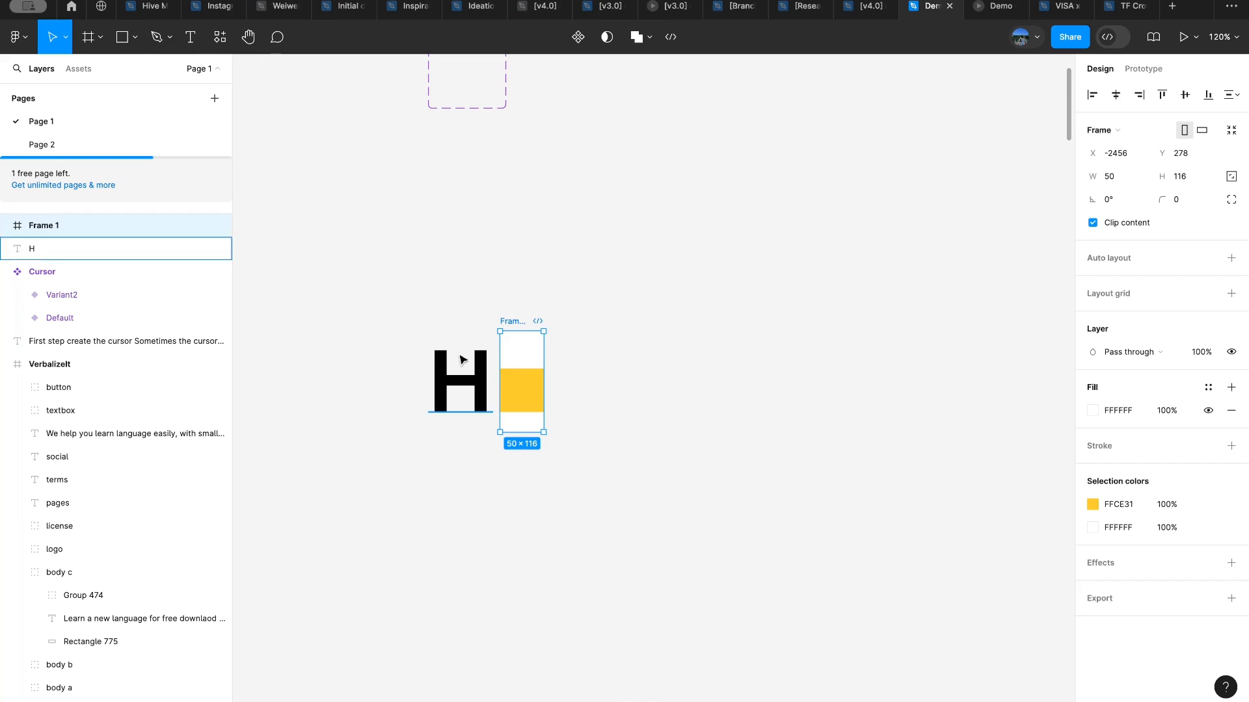
left_click(481, 366)
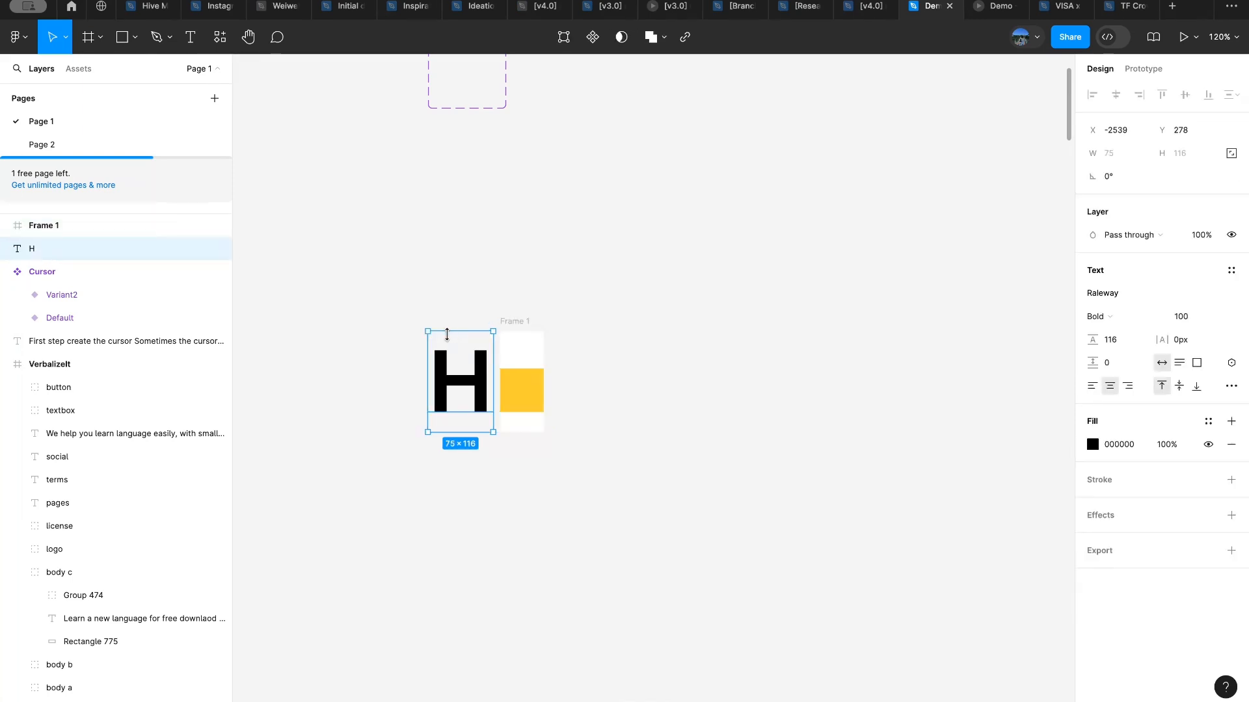
left_click(514, 330)
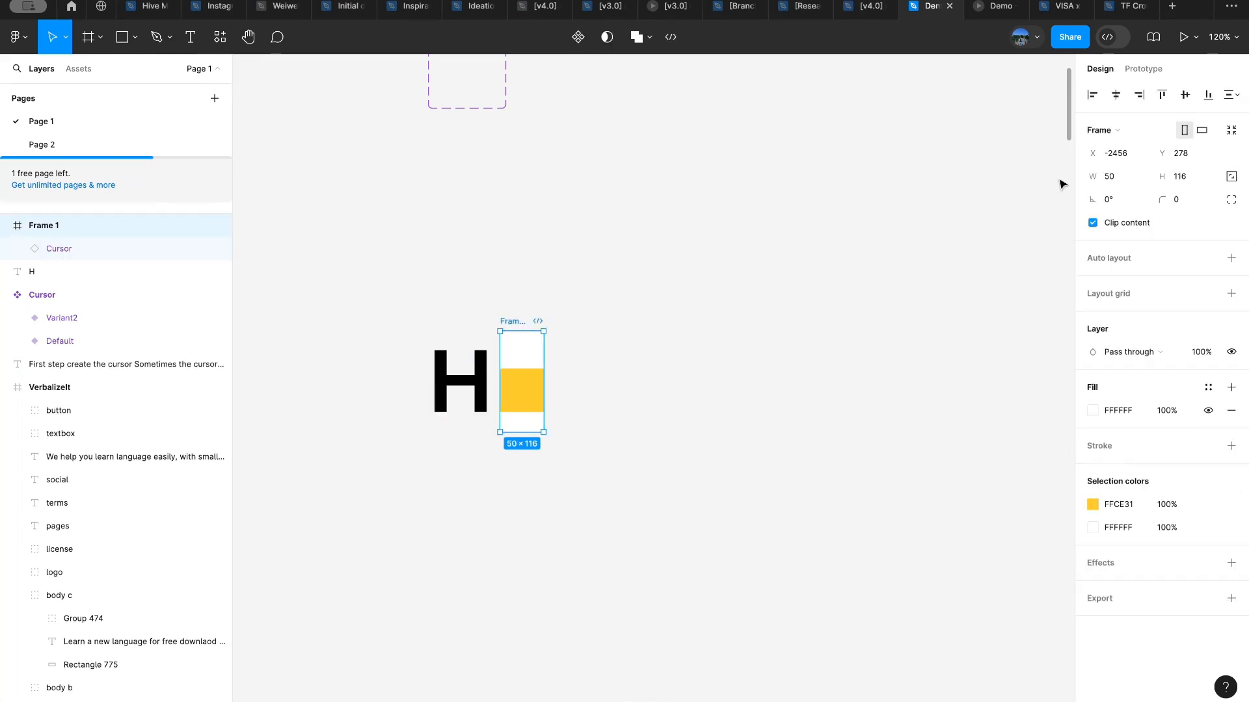
left_click(1231, 410)
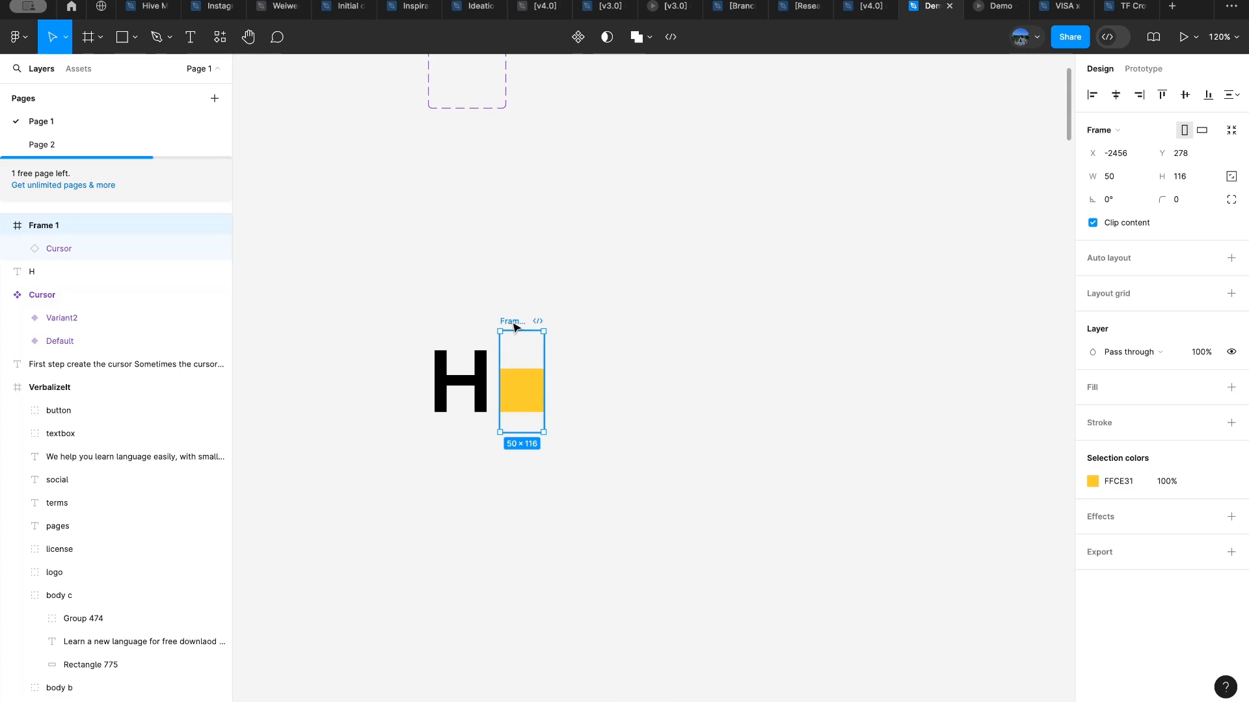
Step: Turn a copy of the cursor frame, placed above the H, into a component named Variant 1
left_click_drag(514, 327, 454, 203)
scroll(453, 203, "up", 3)
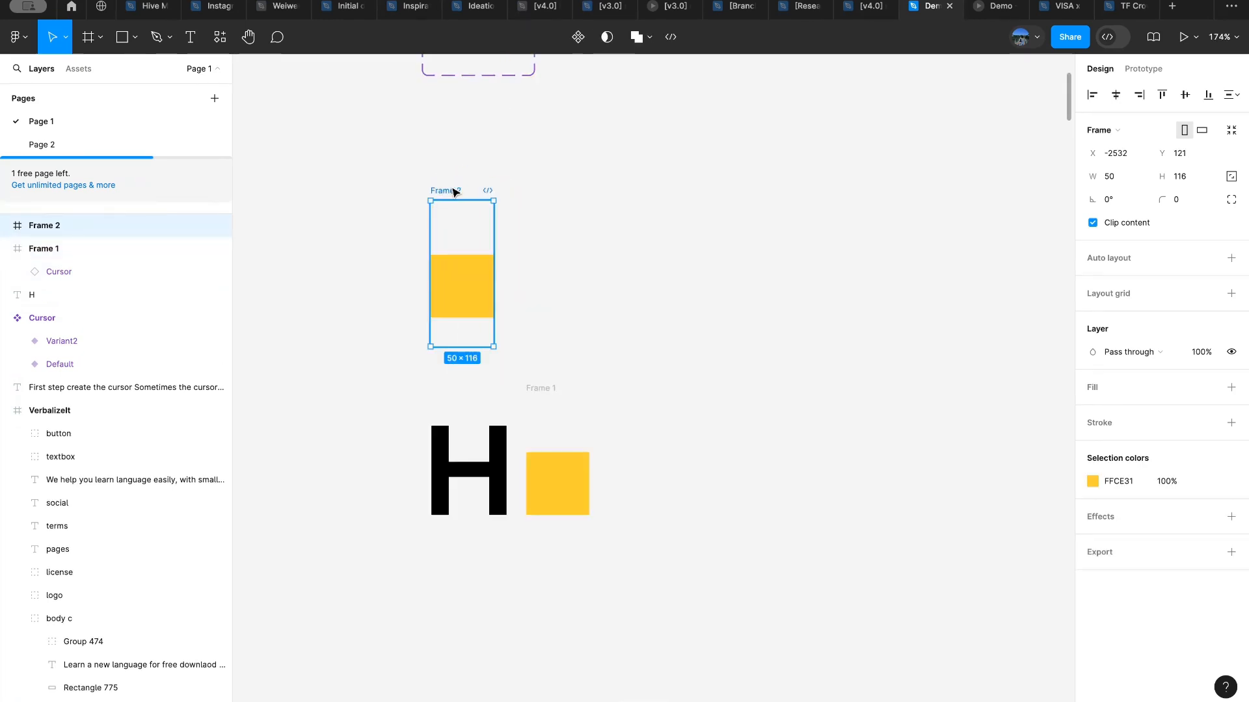
double_click(453, 190)
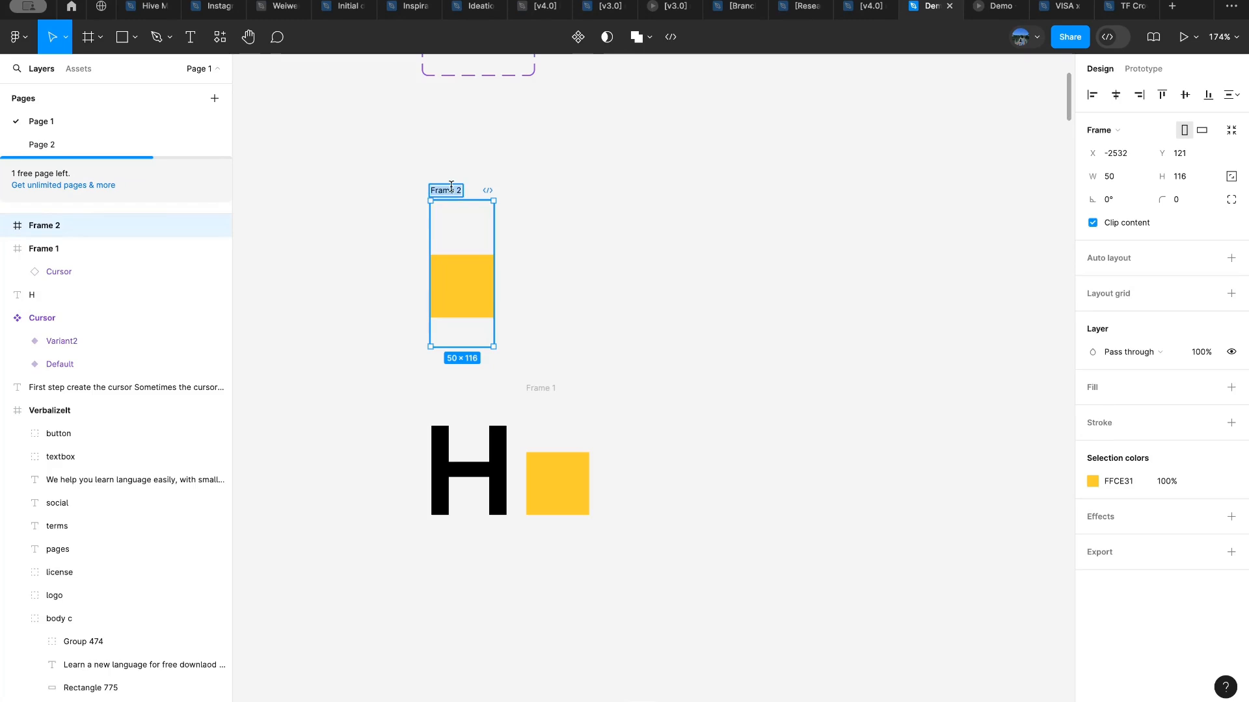
type("Variant 1")
key("Return")
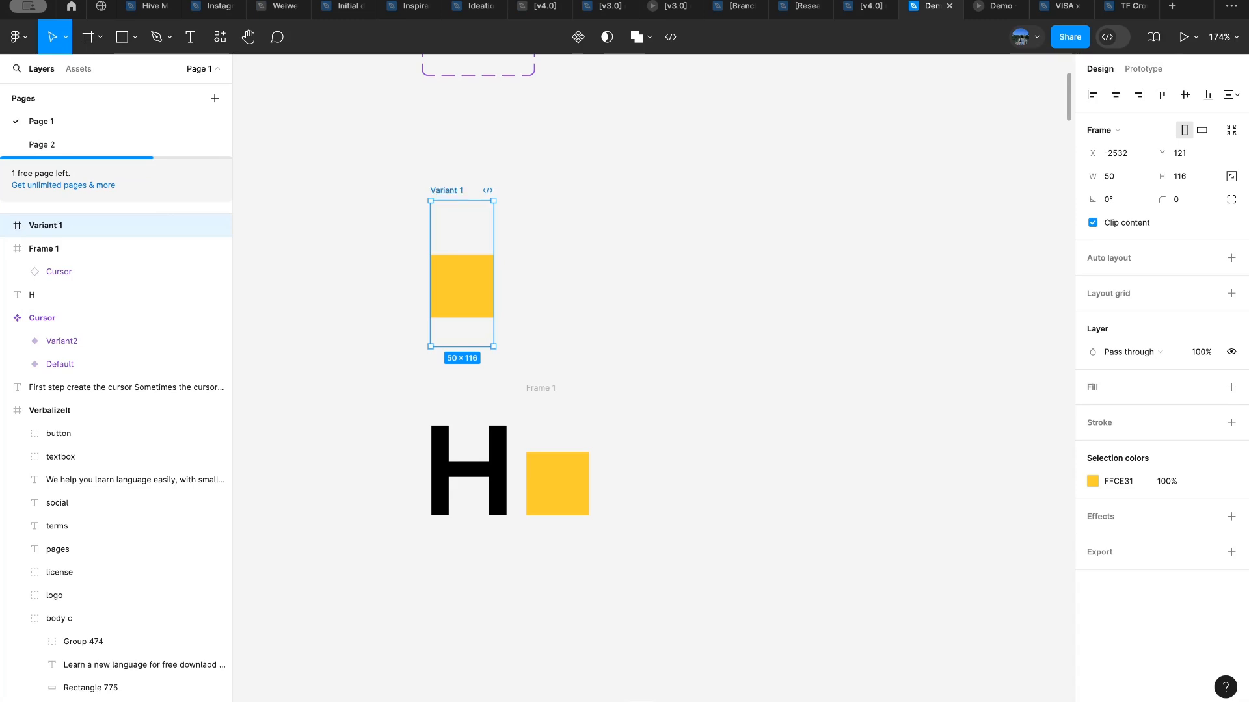
key("ctrl+alt+k")
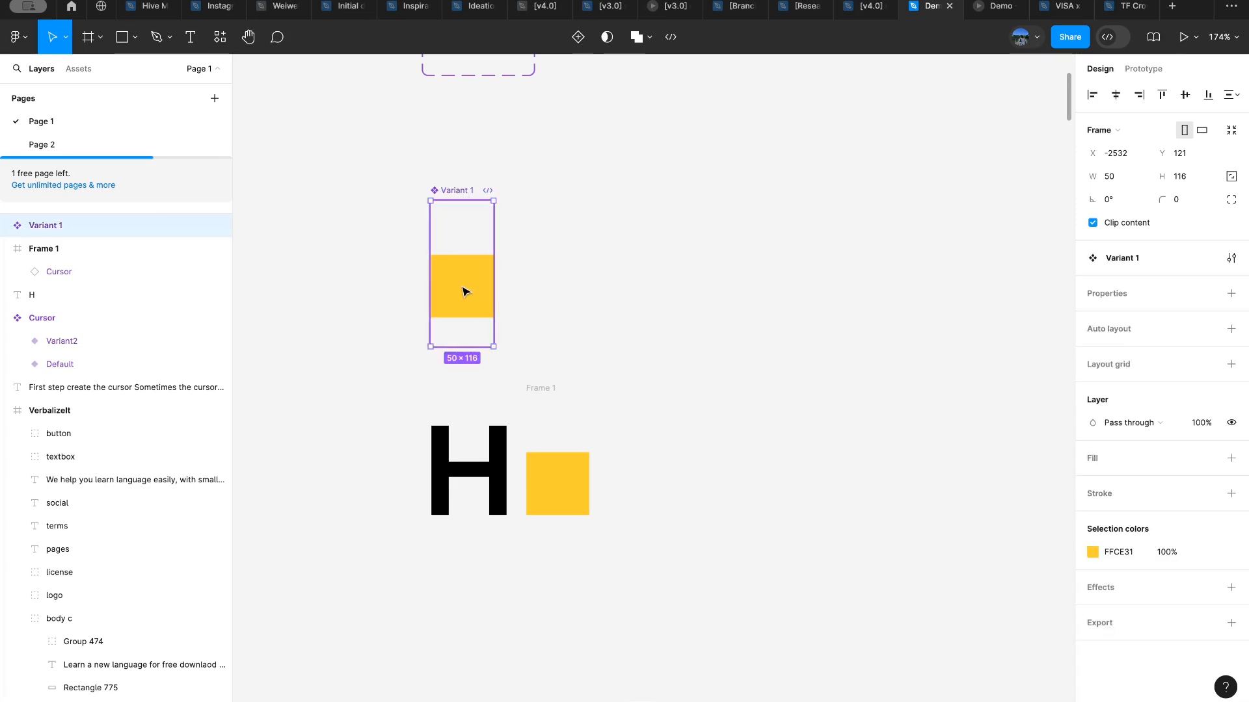
Step: Wrap the H and the cursor frame beside it in a horizontal auto layout with a gap of 0
left_click(497, 433)
left_click(540, 390, "shift")
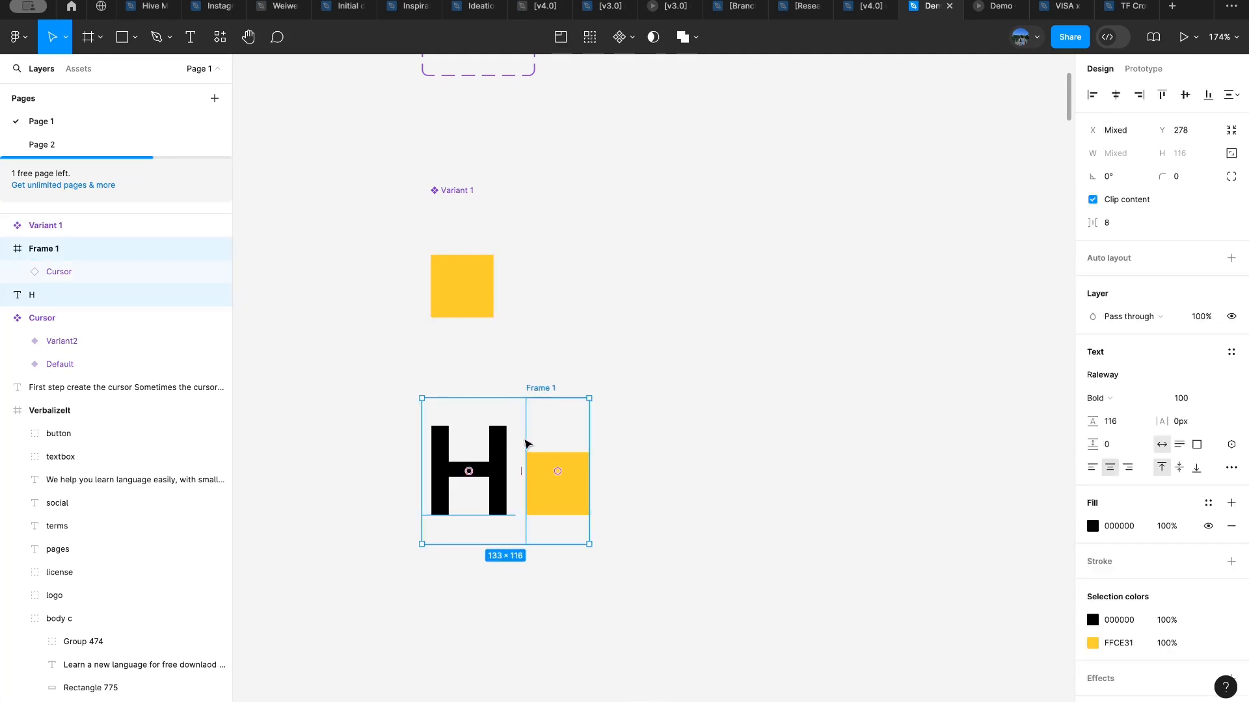
key("shift+a")
left_click(1114, 330)
type("0")
key("Return")
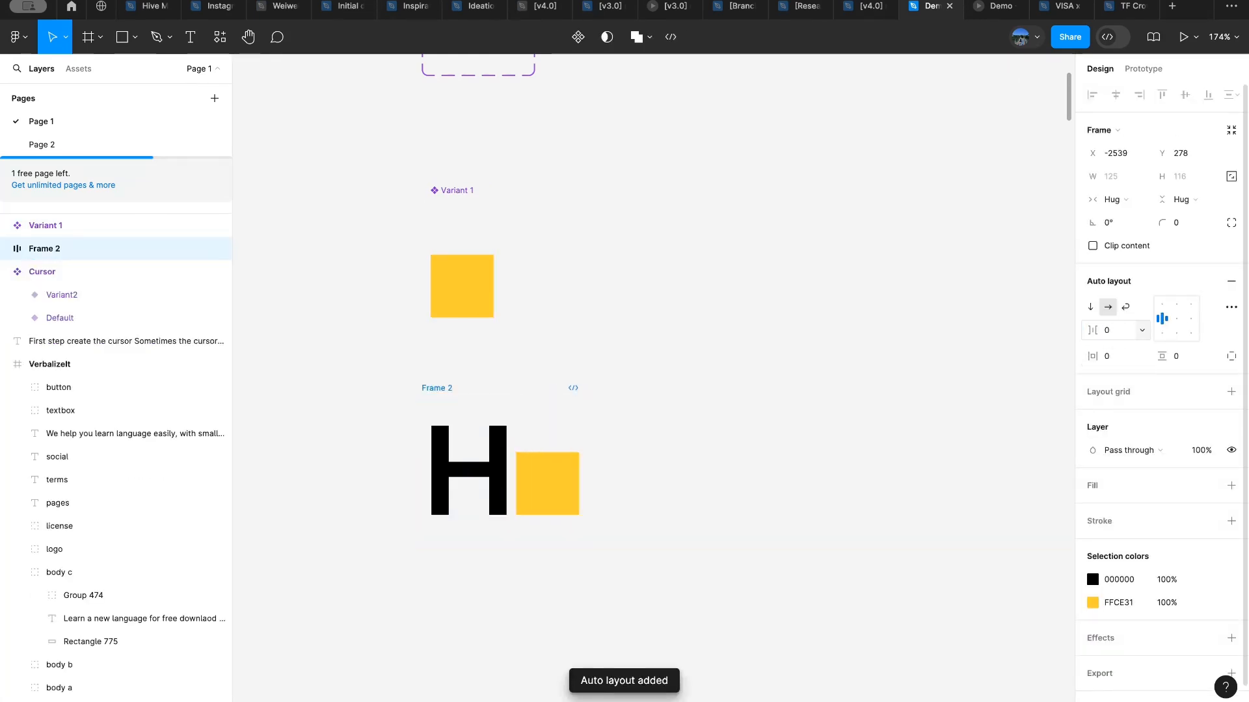
Step: Turn the auto layout frame holding the H and cursor into a component named Variant 2
left_click_drag(454, 389, 460, 387)
key("ctrl+alt+k")
double_click(455, 388)
type("Variant 2")
key("Return")
Step: Combine Variant 1 and Variant 2 into one component set and enlarge the set to about 595 × 1077
scroll(452, 256, "down", 4)
left_click_drag(421, 181, 599, 490)
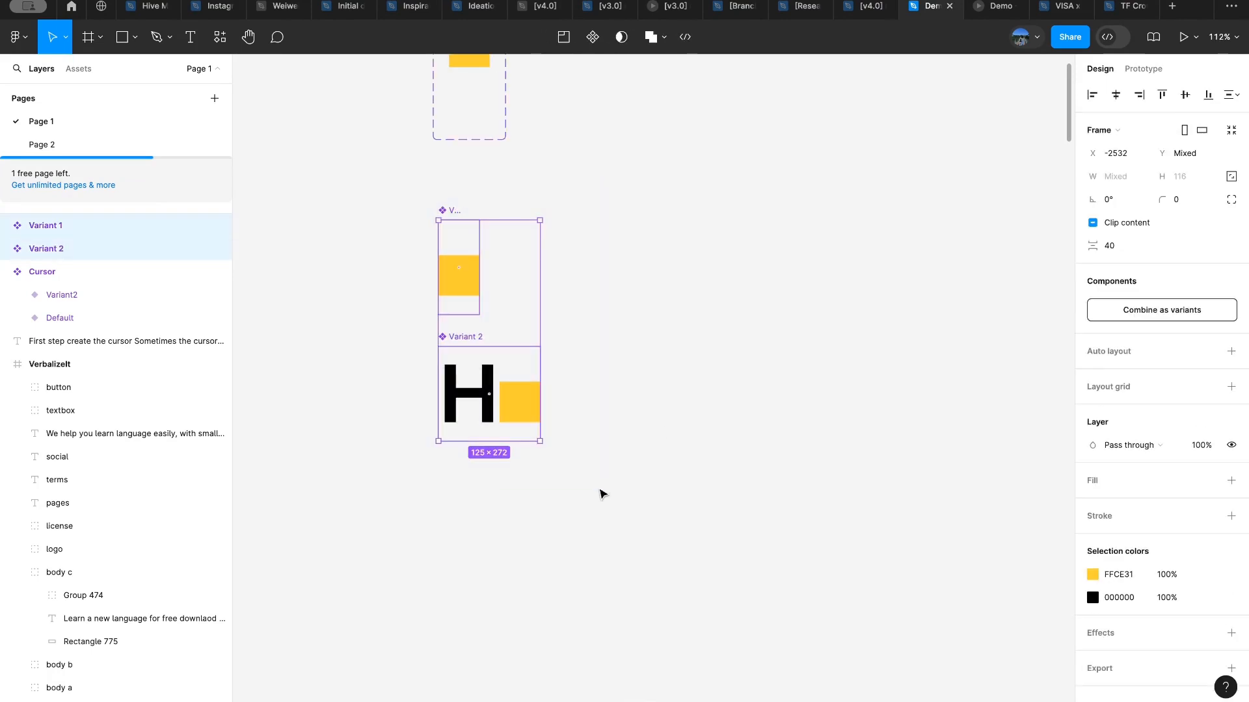
left_click(1171, 310)
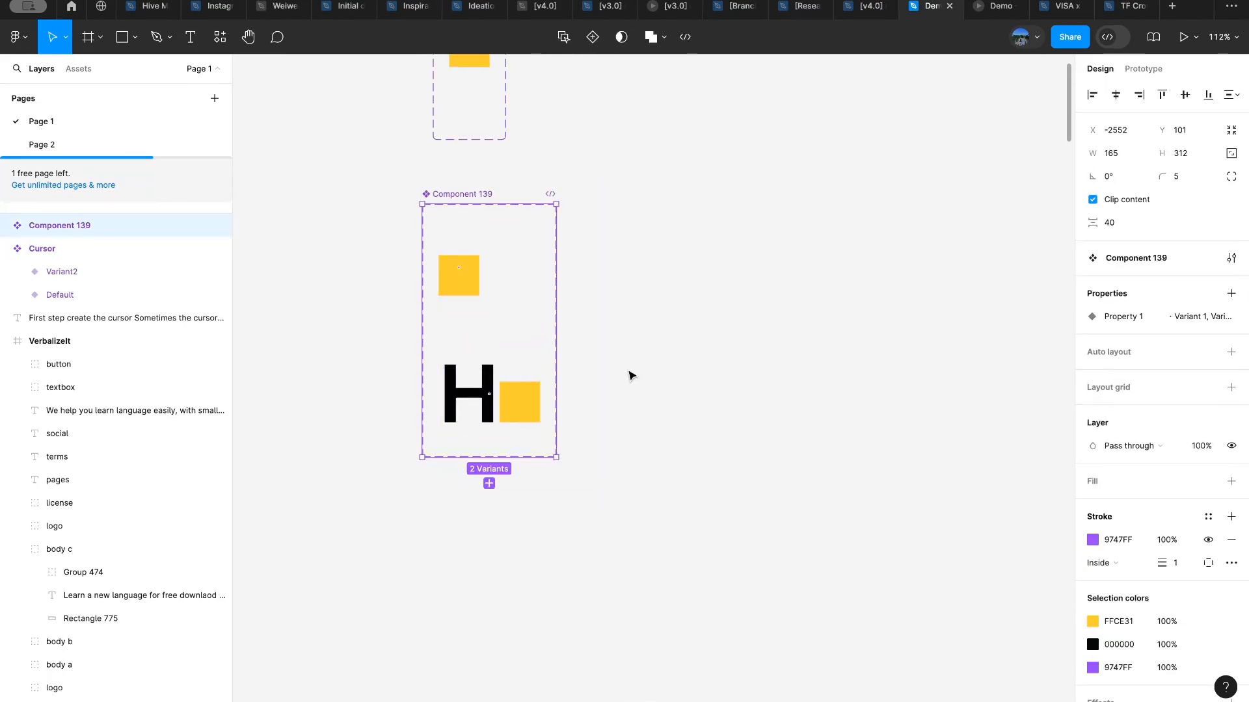
left_click_drag(552, 351, 904, 360)
left_click_drag(703, 456, 674, 677)
scroll(618, 351, "up", 5)
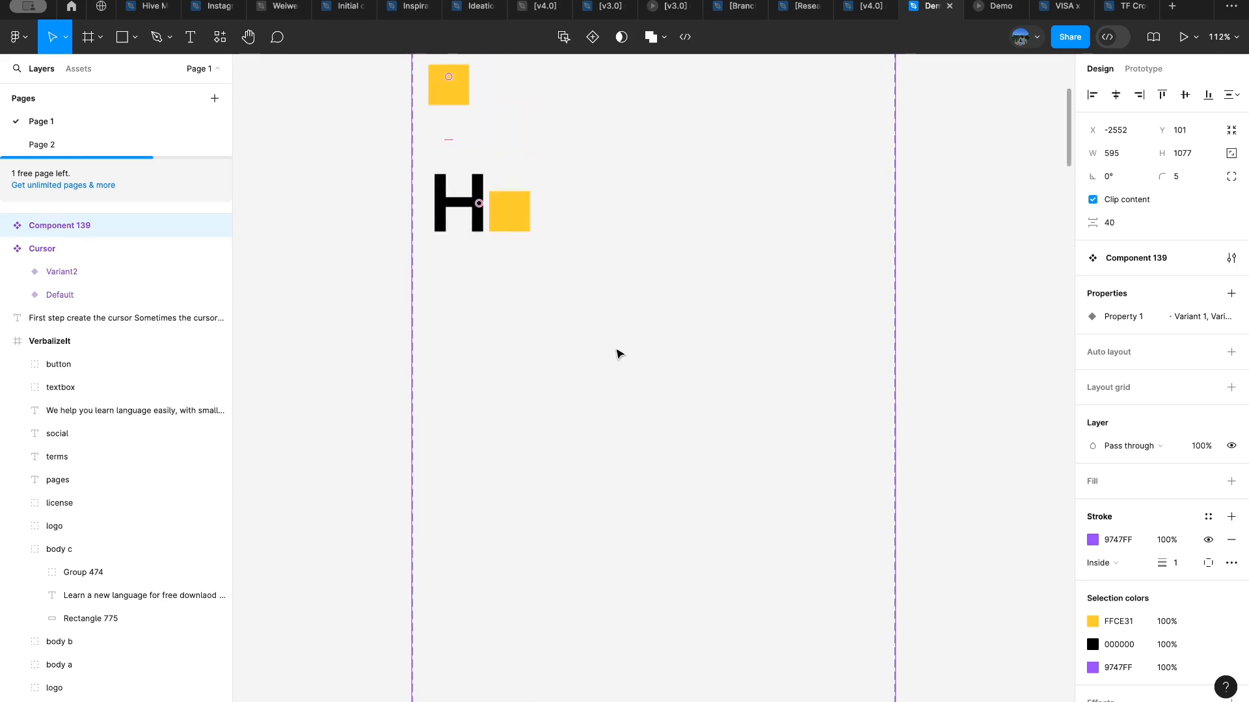
Step: Add a new variant below the "H" variant and extend its text to "Ho"
left_click(506, 293)
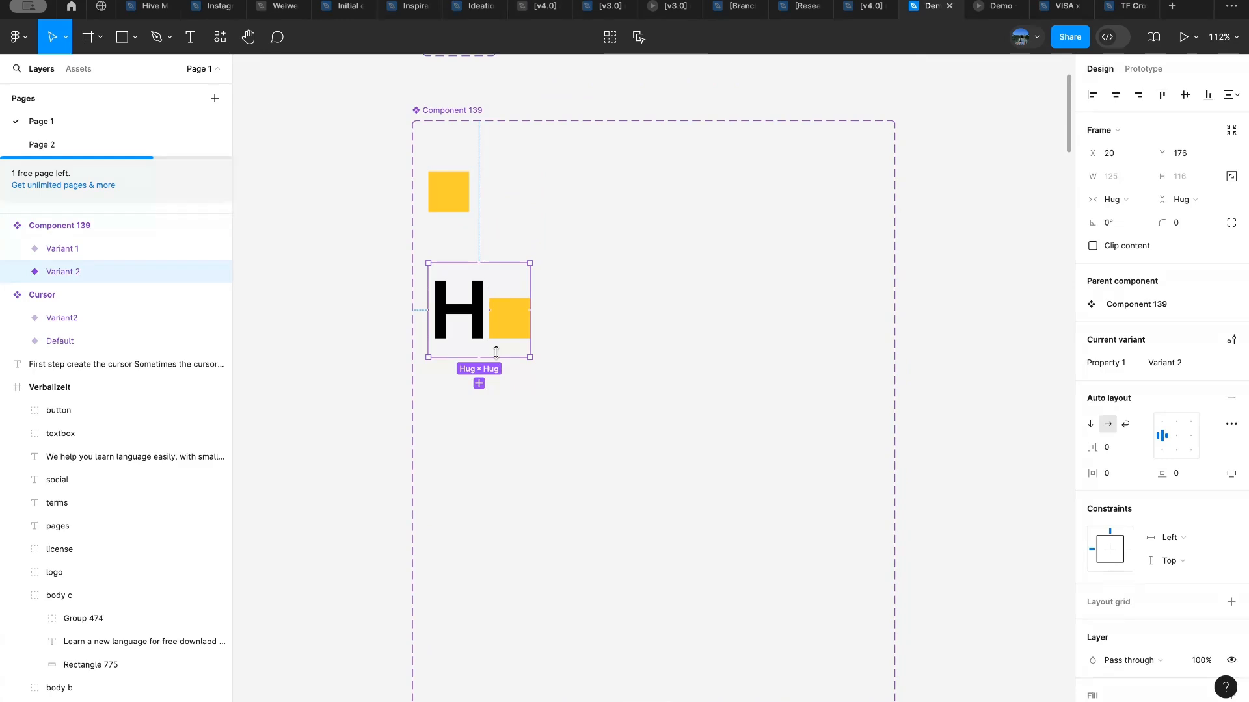
left_click(480, 384)
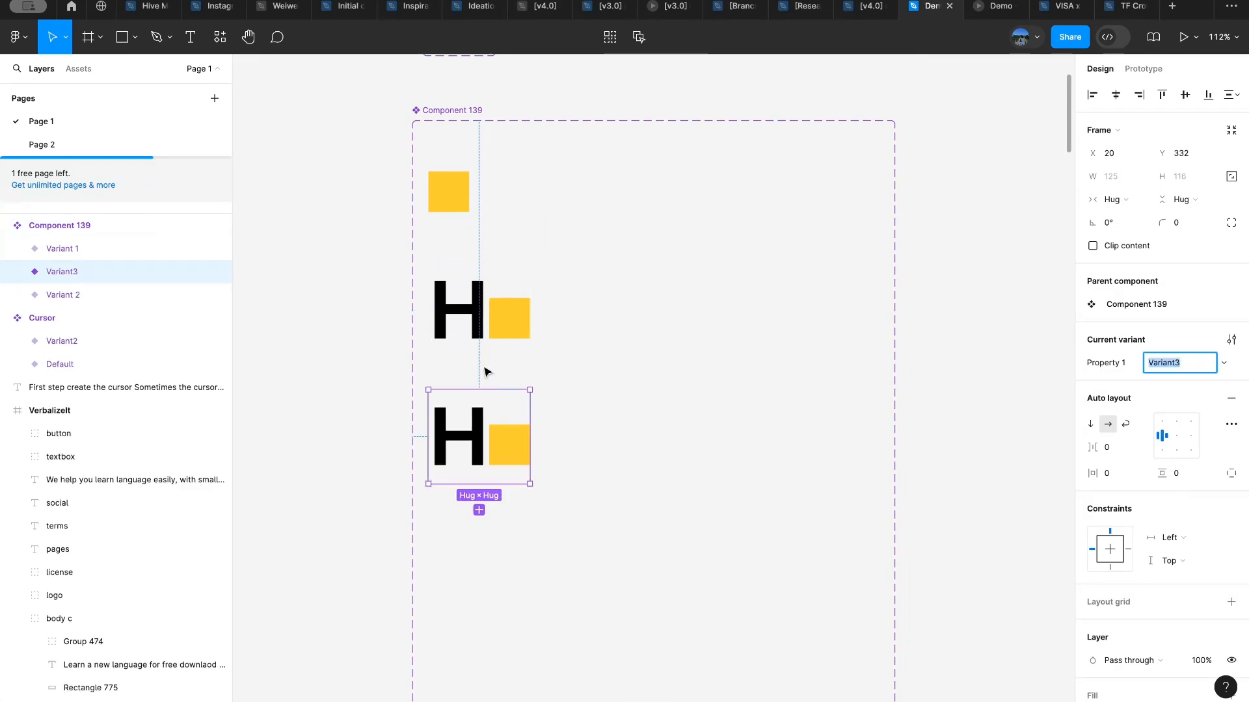
double_click(485, 435)
double_click(484, 435)
left_click(485, 435)
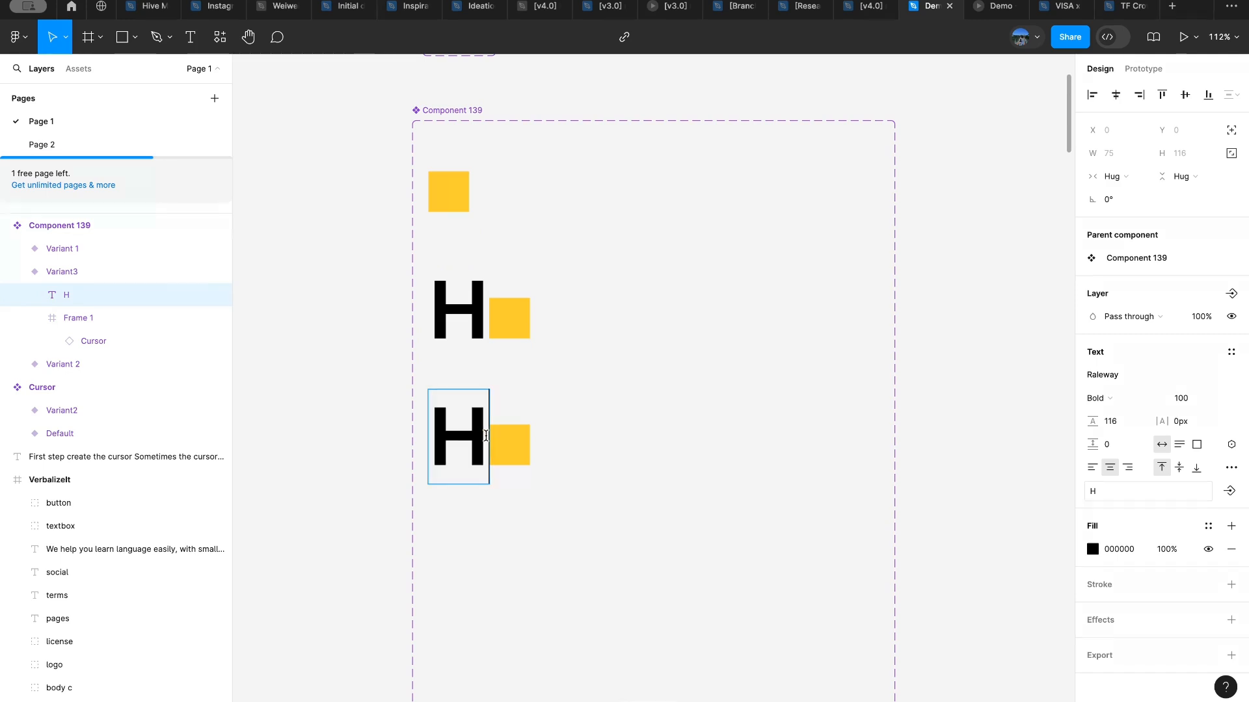
type("o")
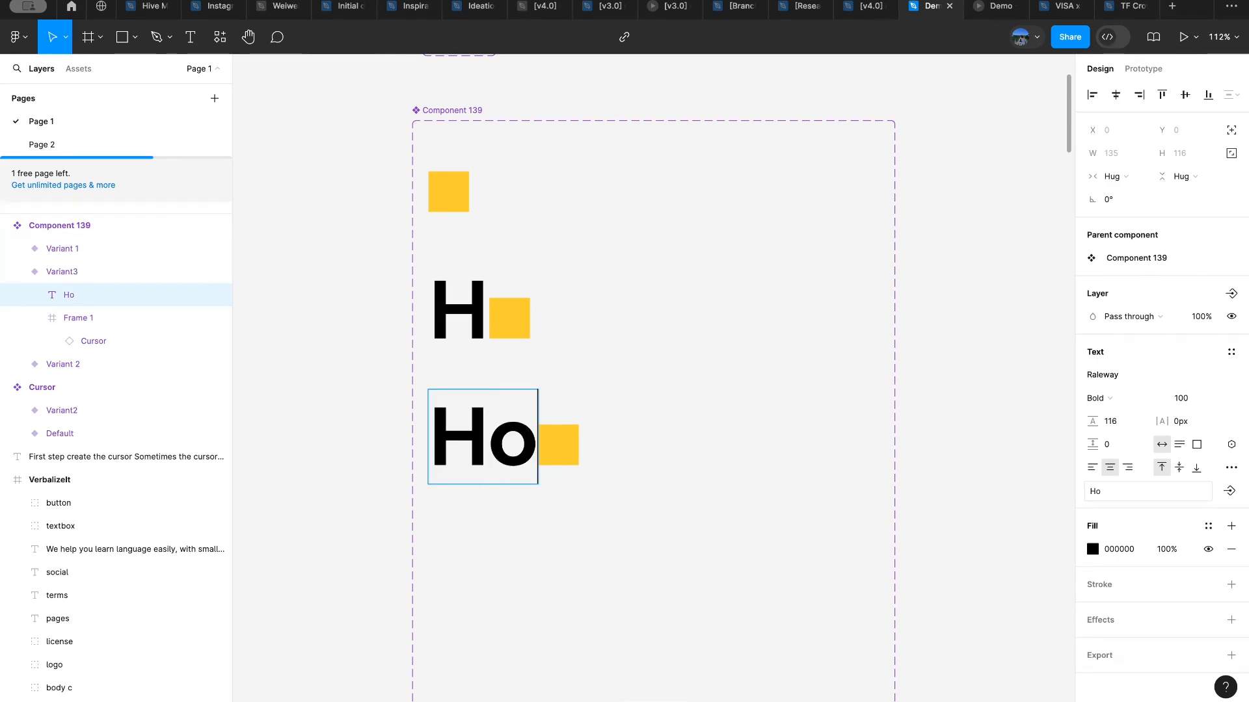
key("Escape")
left_click(563, 404)
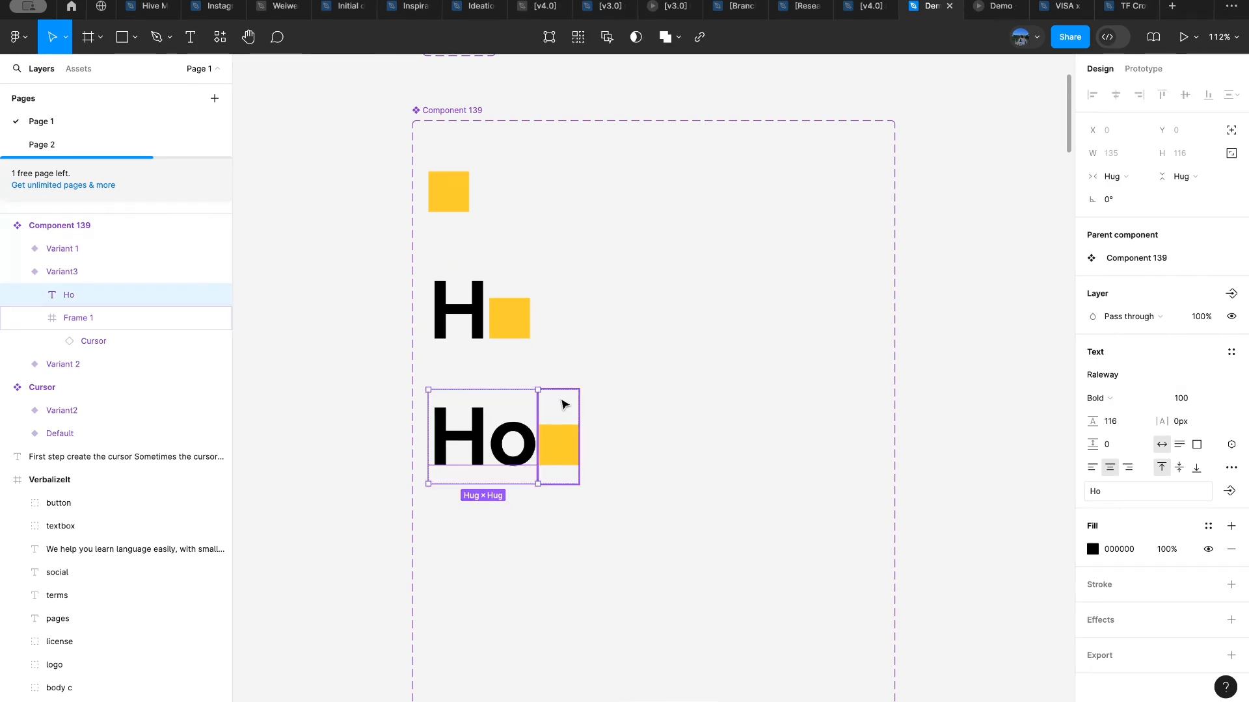
key("Escape")
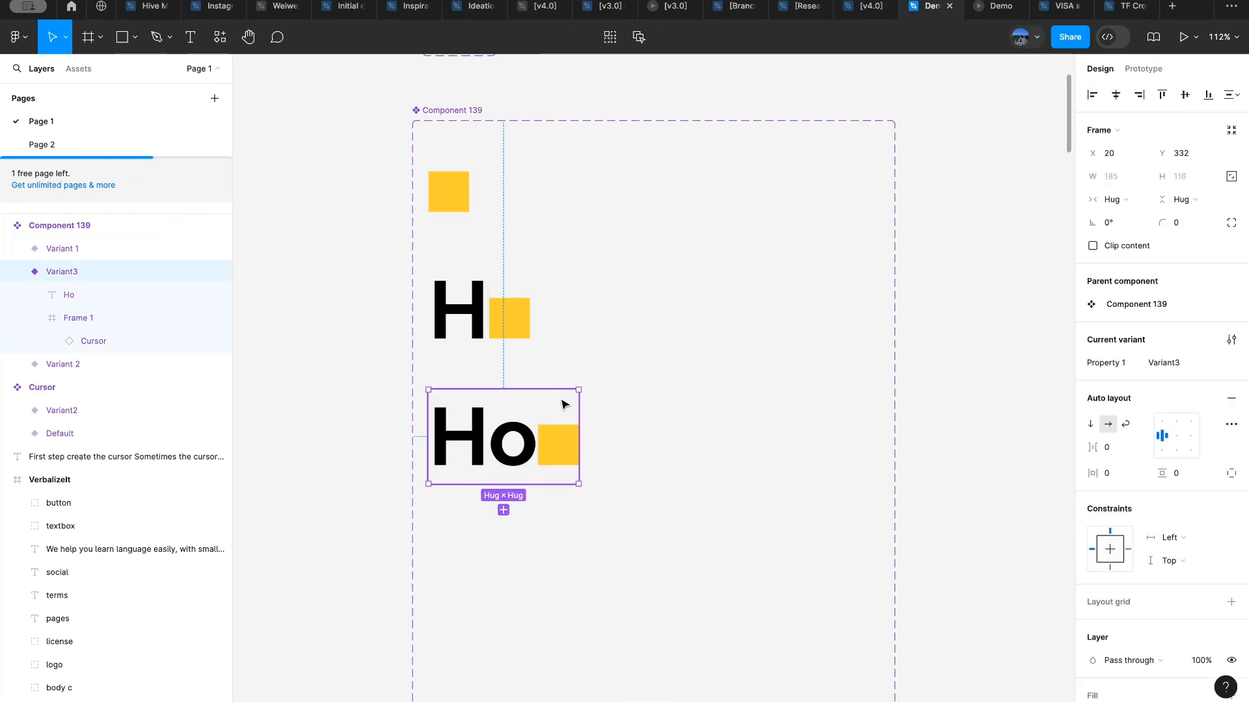
Step: Add another variant below "Ho" and extend its text to "How"
left_click(504, 511)
left_click(523, 569)
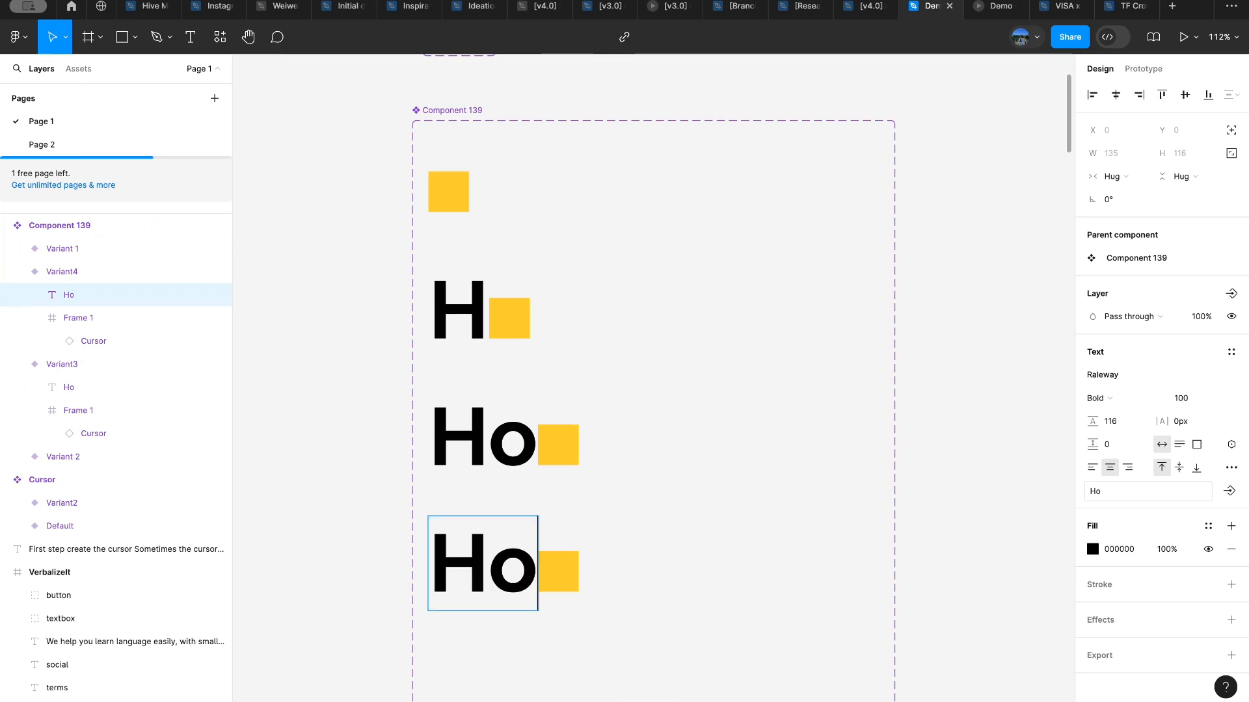
type("w")
scroll(549, 466, "down", 2)
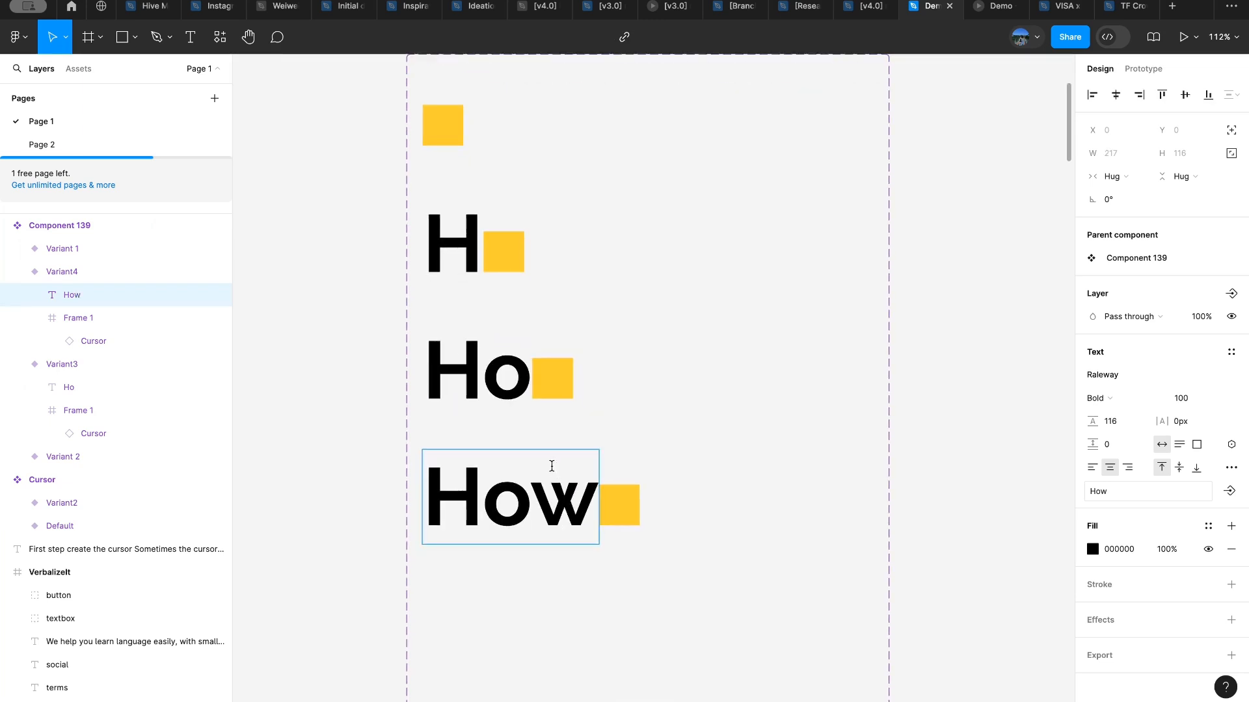
key("Escape")
left_click(618, 462)
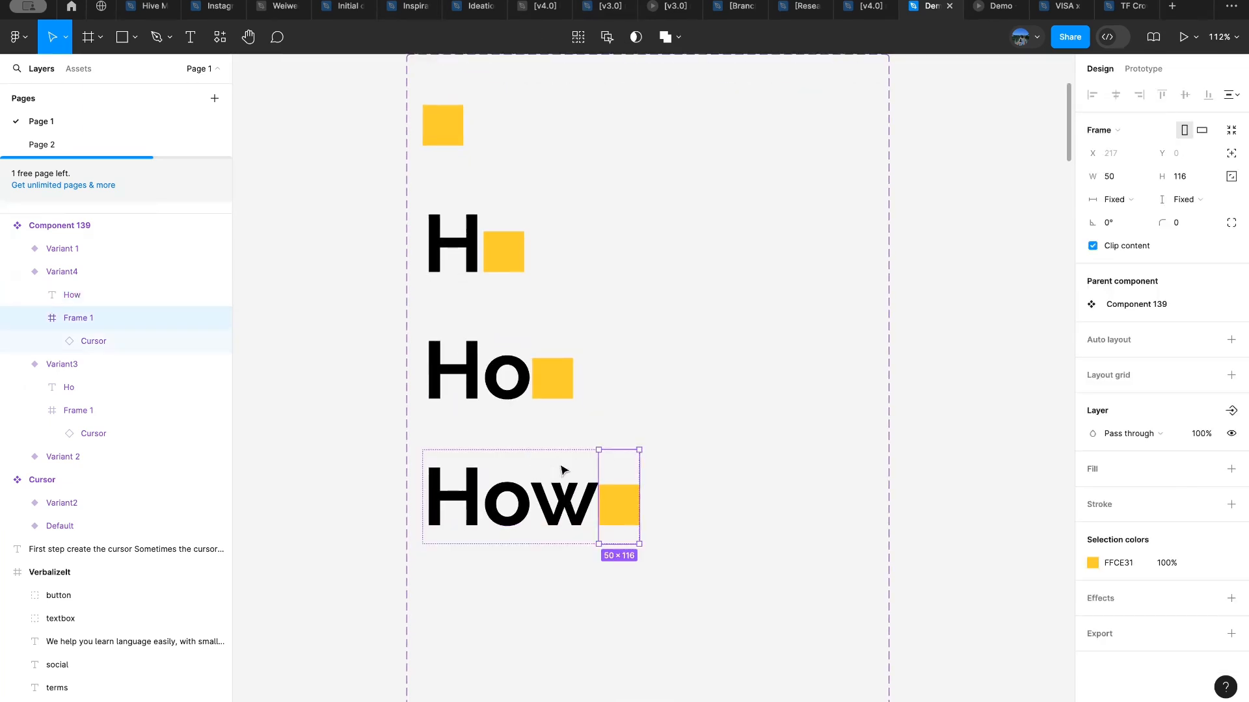
Step: Add a variant below "How" and append a trailing space to its text
left_click(526, 465)
left_click(531, 570)
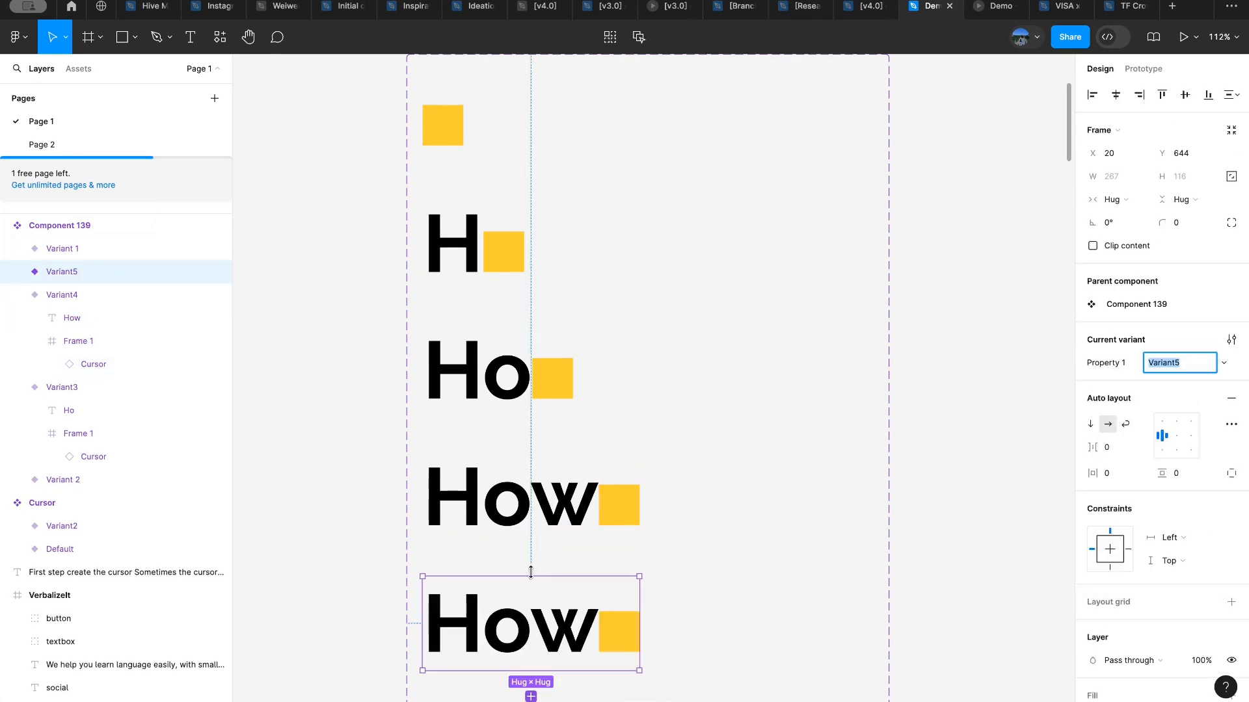
scroll(549, 612, "down", 2)
double_click(553, 523)
double_click(554, 524)
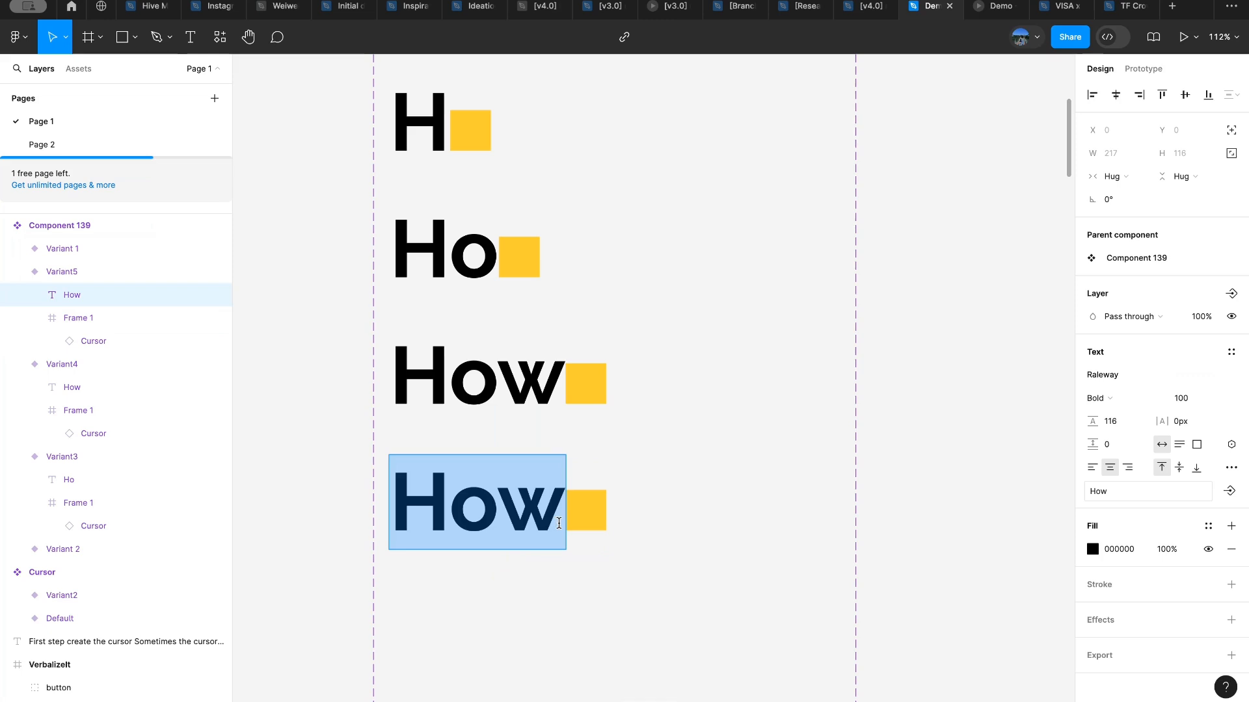
left_click(559, 524)
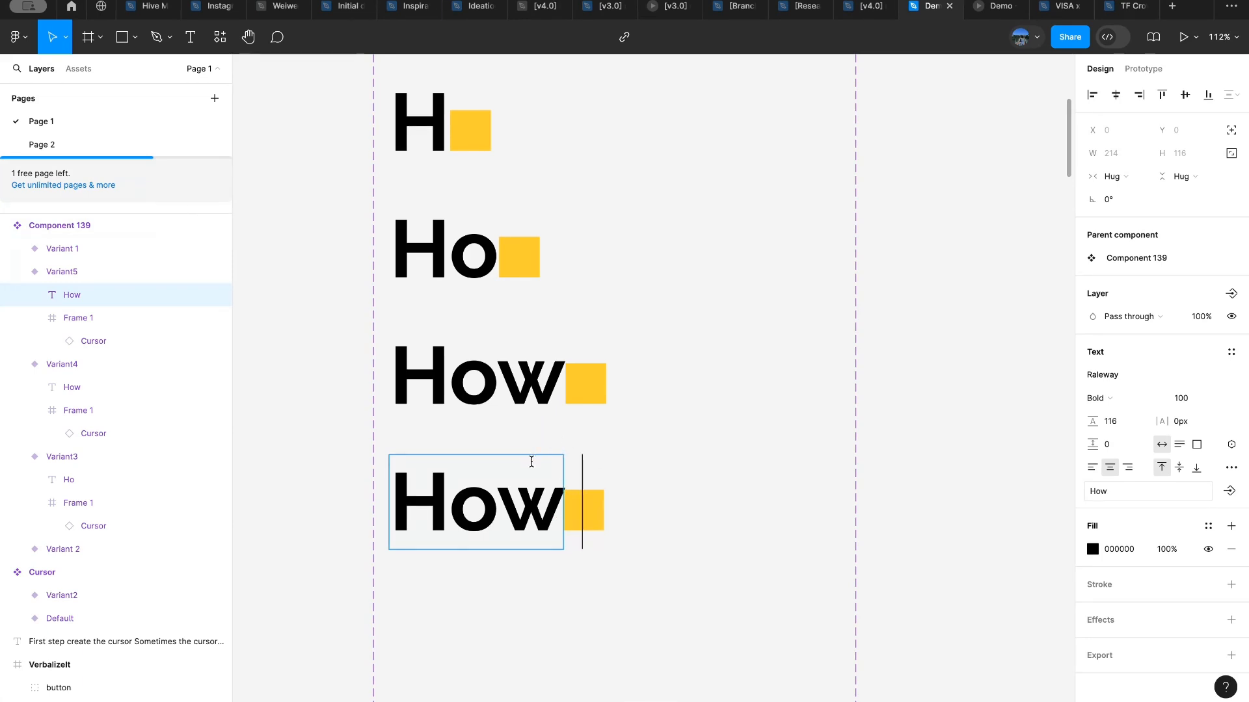
Step: Widen the text box of the lowest "How" variant to 255 and left-align its text
key("Escape")
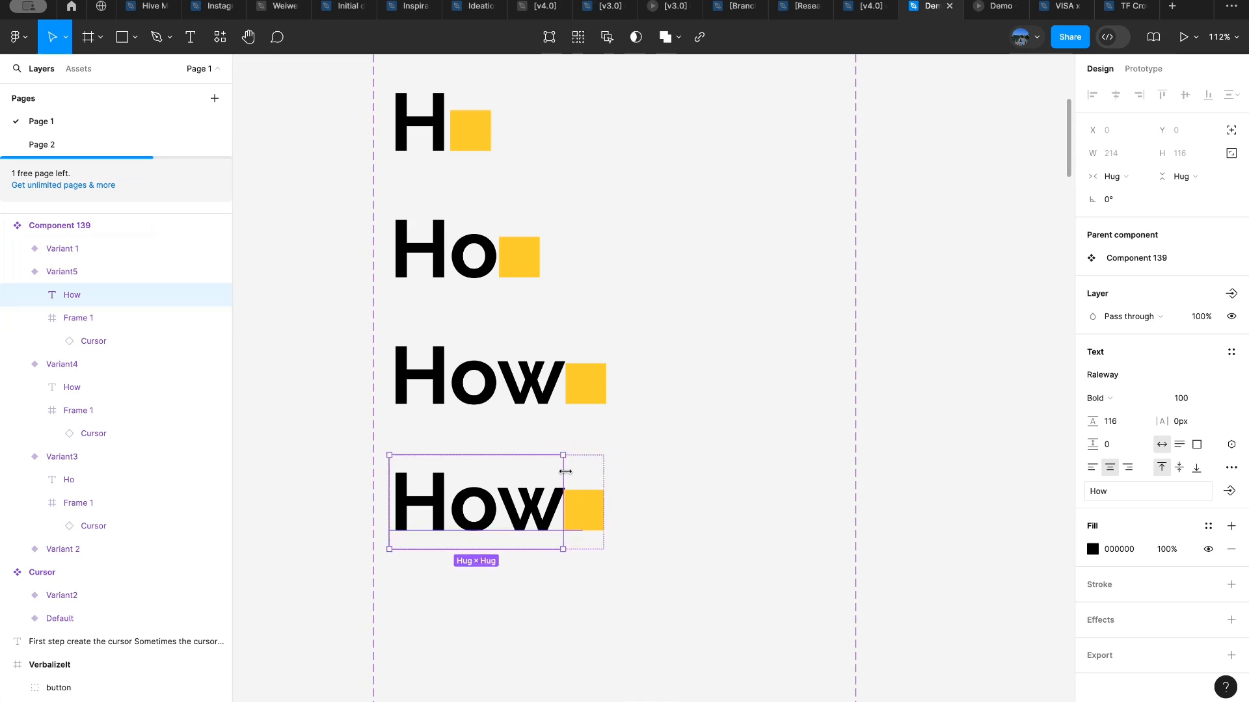
left_click_drag(563, 478, 596, 479)
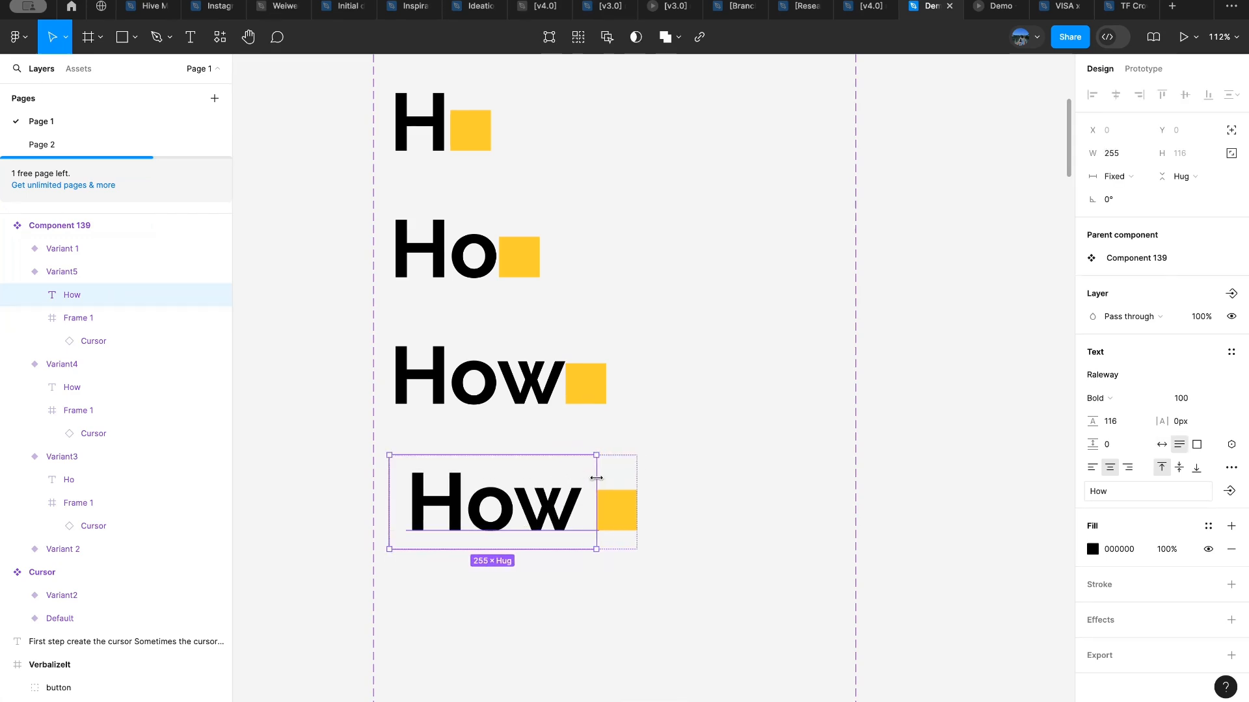
left_click(1091, 467)
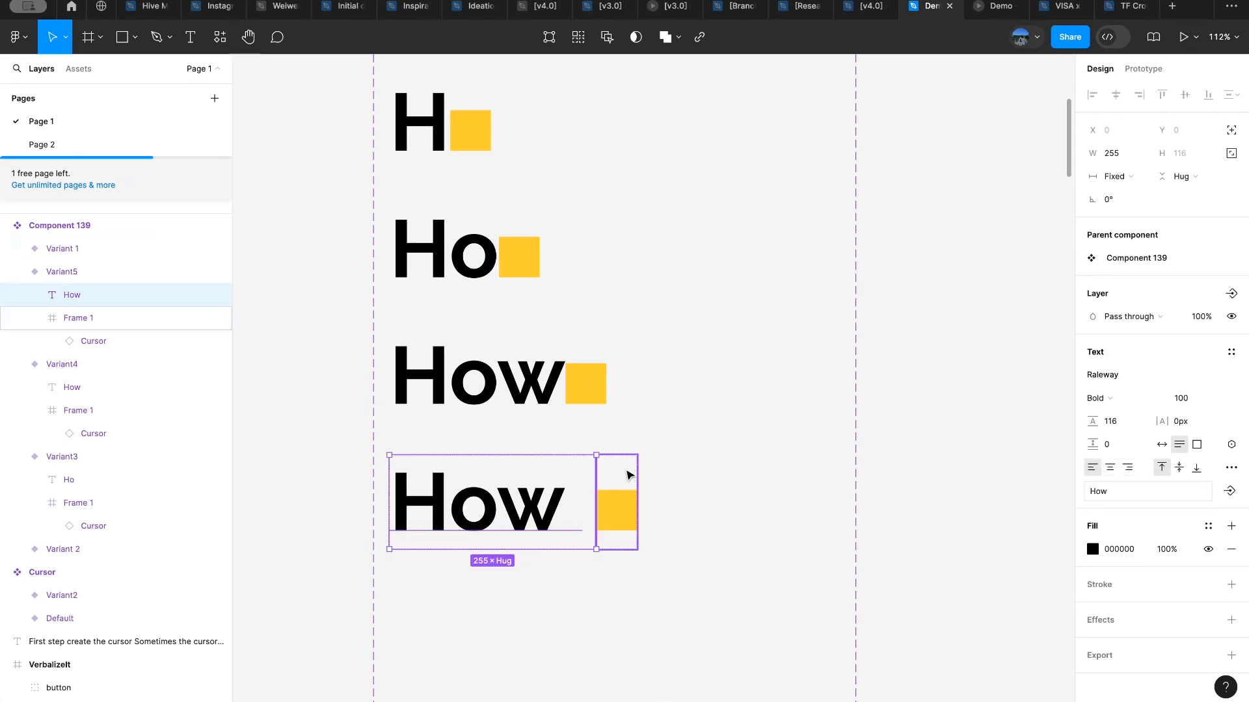
key("Escape")
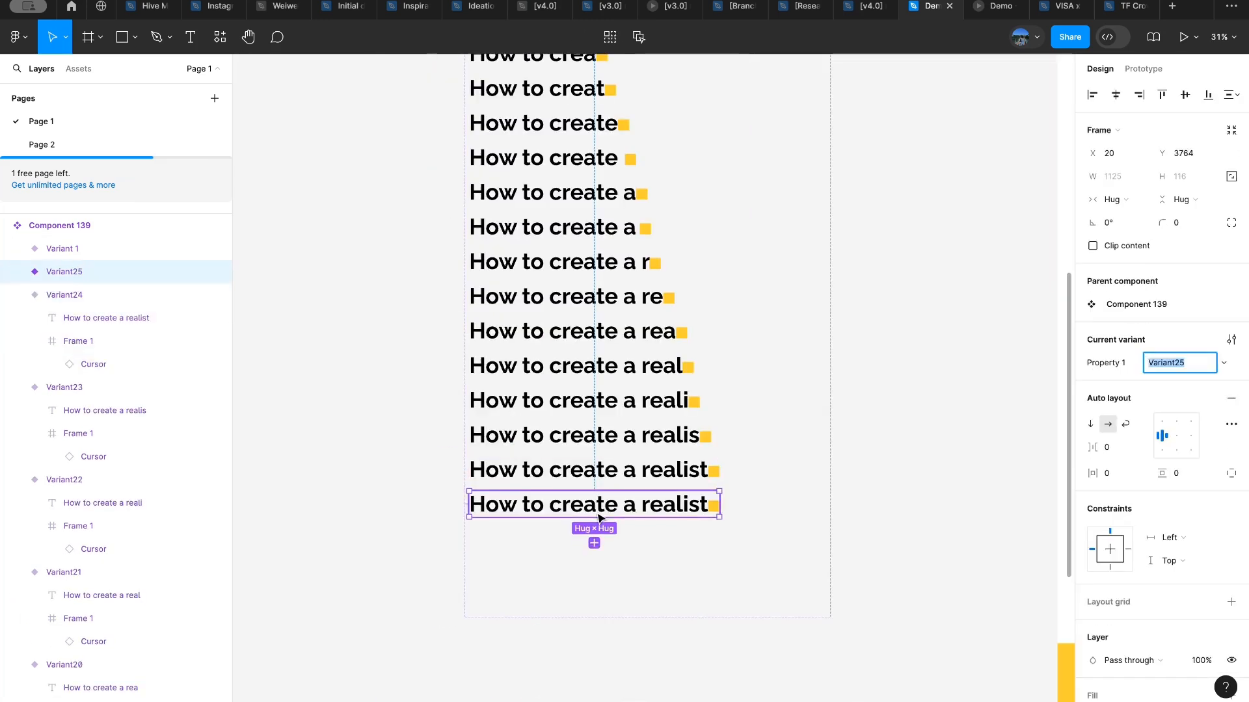
Step: Extend the text of the lowest variant to "How to create a realisti"
key("Return")
key("Right")
type("i")
key("Escape")
key("Escape")
Step: Duplicate the lowest variant, extend its text to "How to create a realistic", and hide its cursor frame
key("ctrl+d")
key("Return")
key("Return")
key("Right")
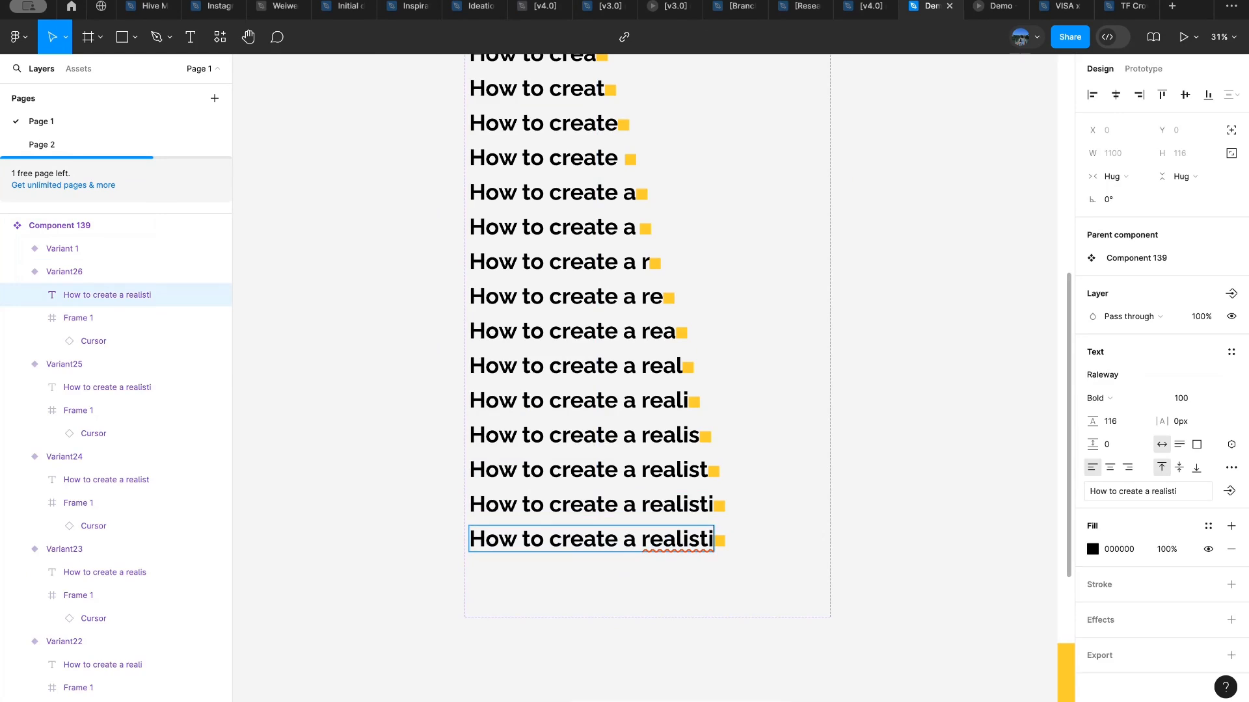
type("c")
key("Escape")
key("Escape")
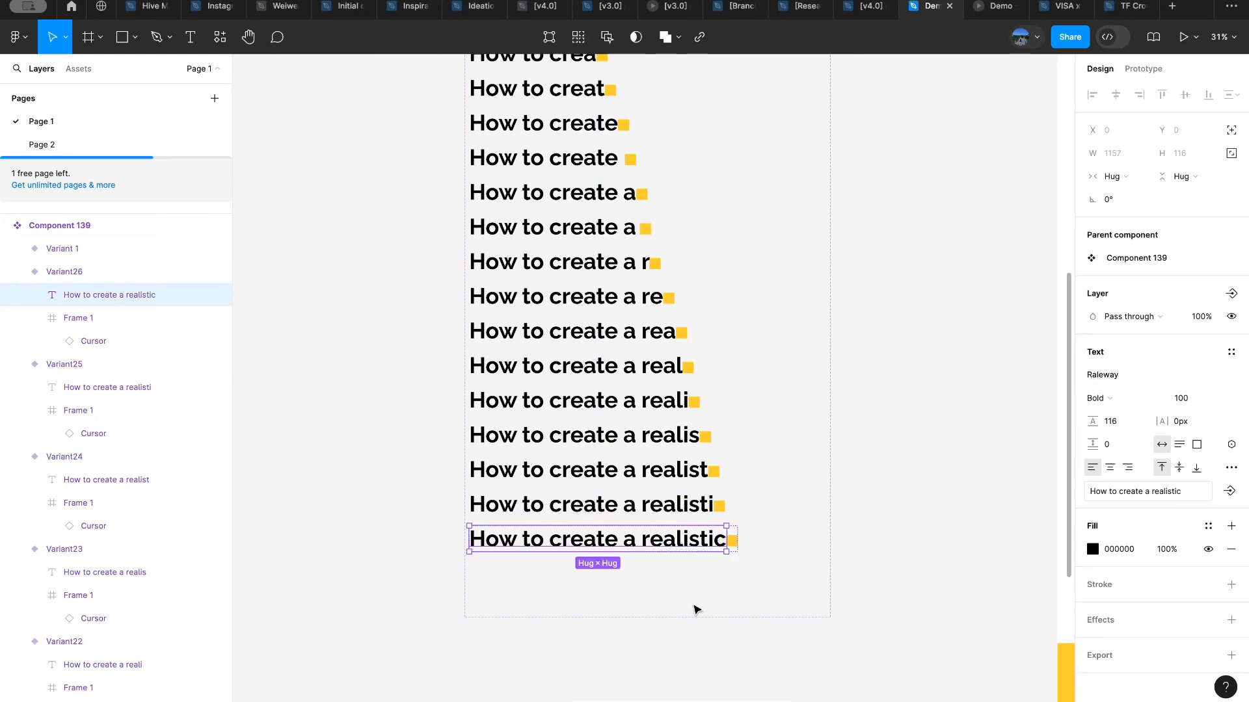
scroll(694, 607, "up", 5)
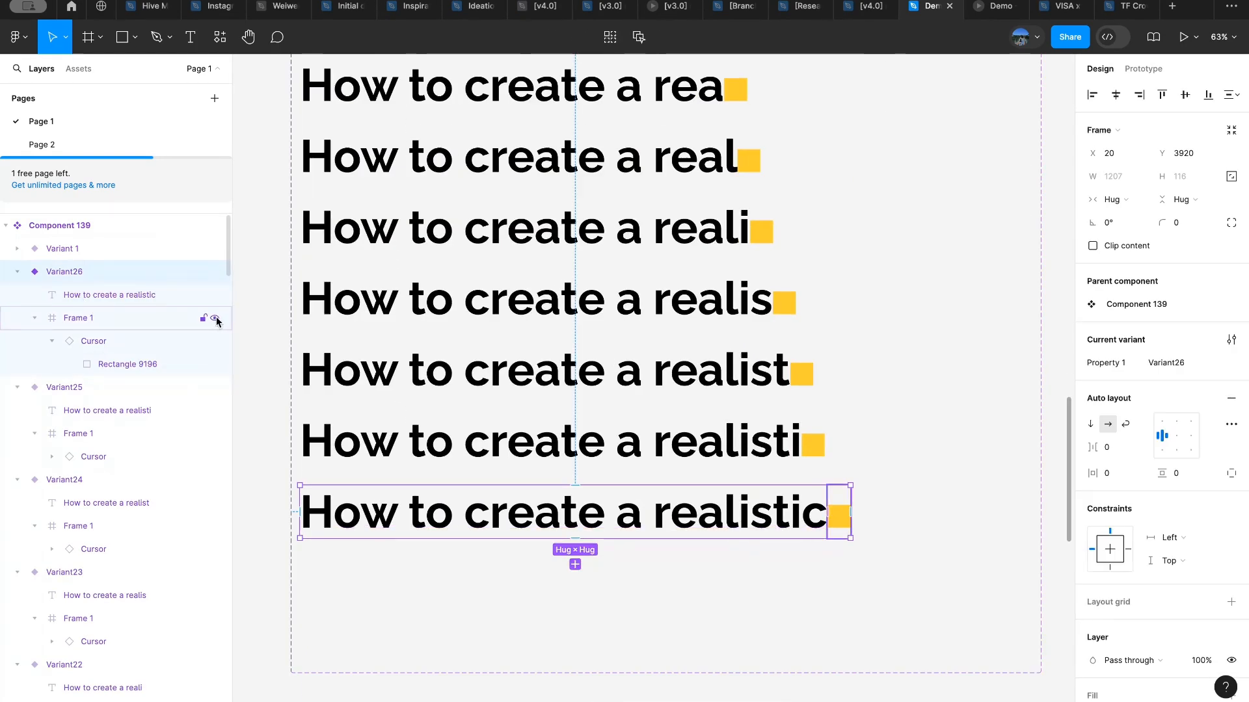
left_click(216, 319)
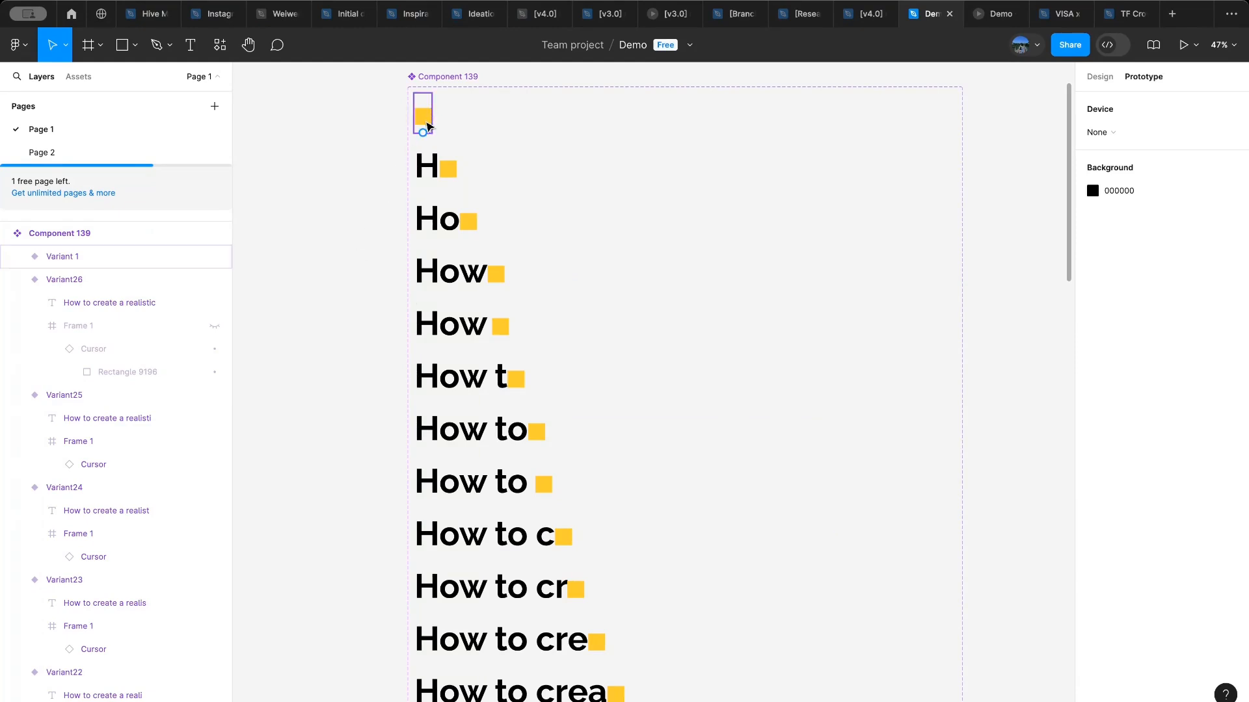
Step: Add a prototype interaction that changes Variant 1 to Variant 2 instantly after a delay of 100 ms
left_click(427, 126)
scroll(428, 126, "up", 5)
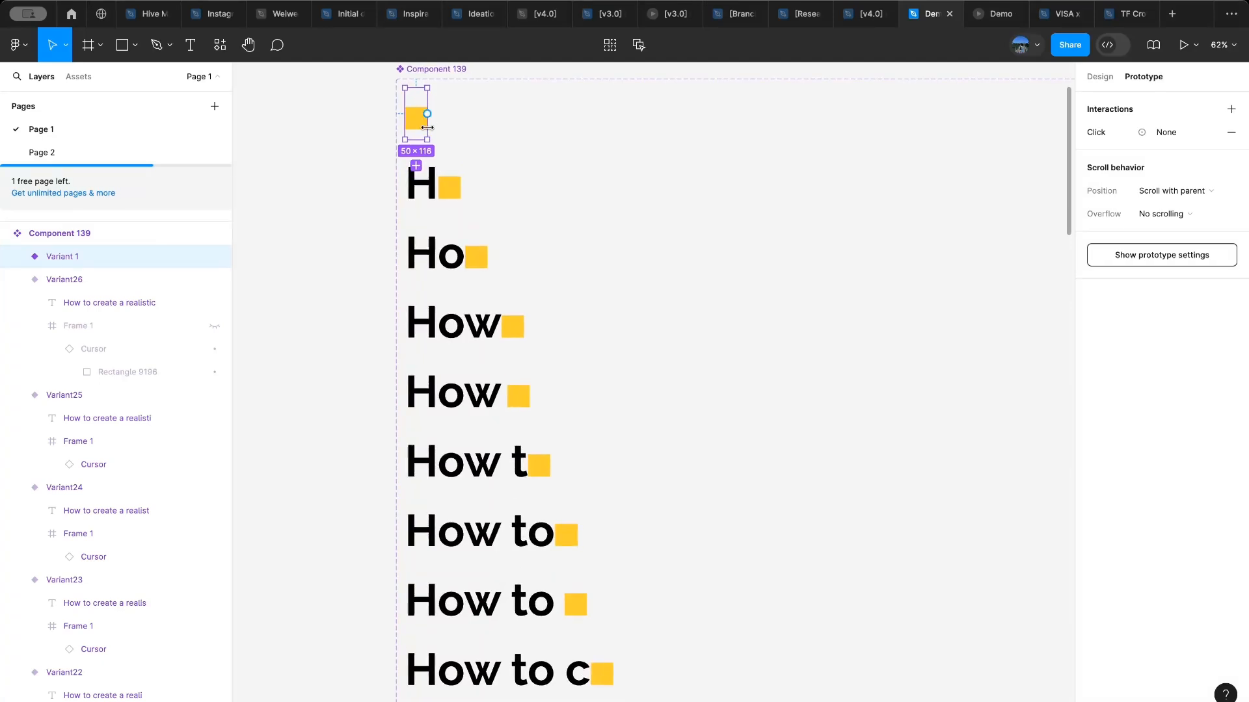
scroll(427, 128, "up", 5)
mouse_move(421, 147)
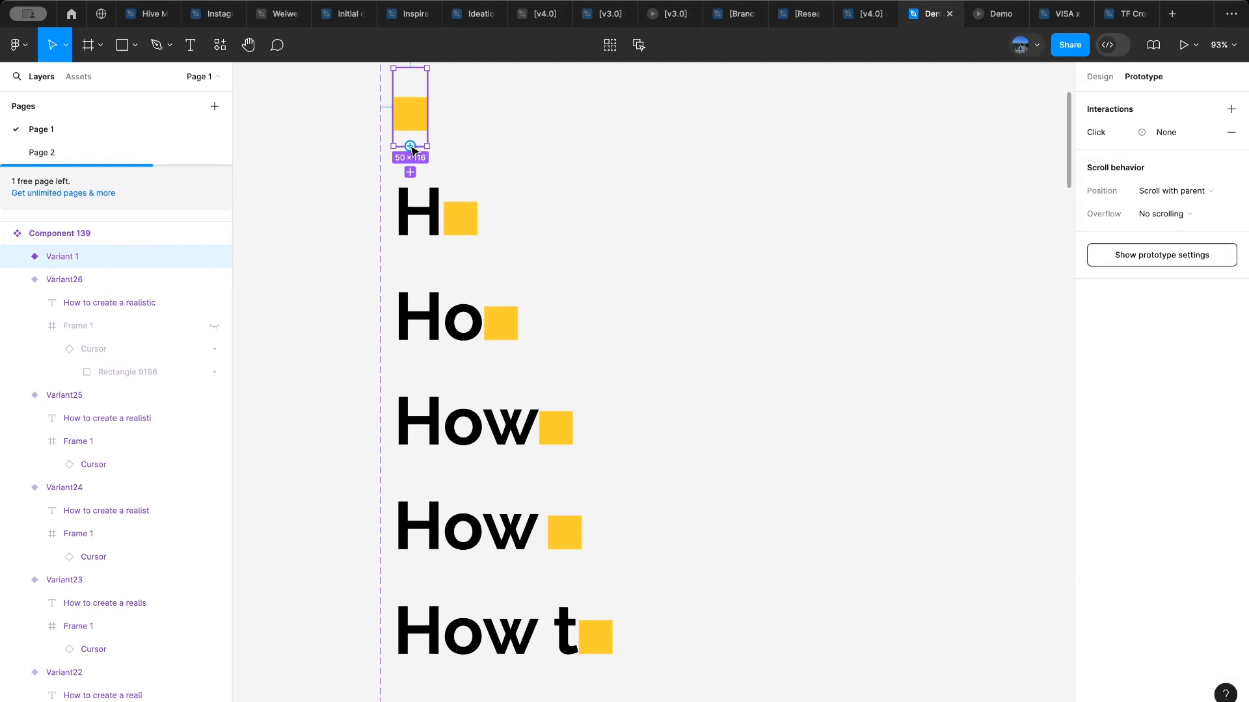
left_click_drag(411, 147, 437, 186)
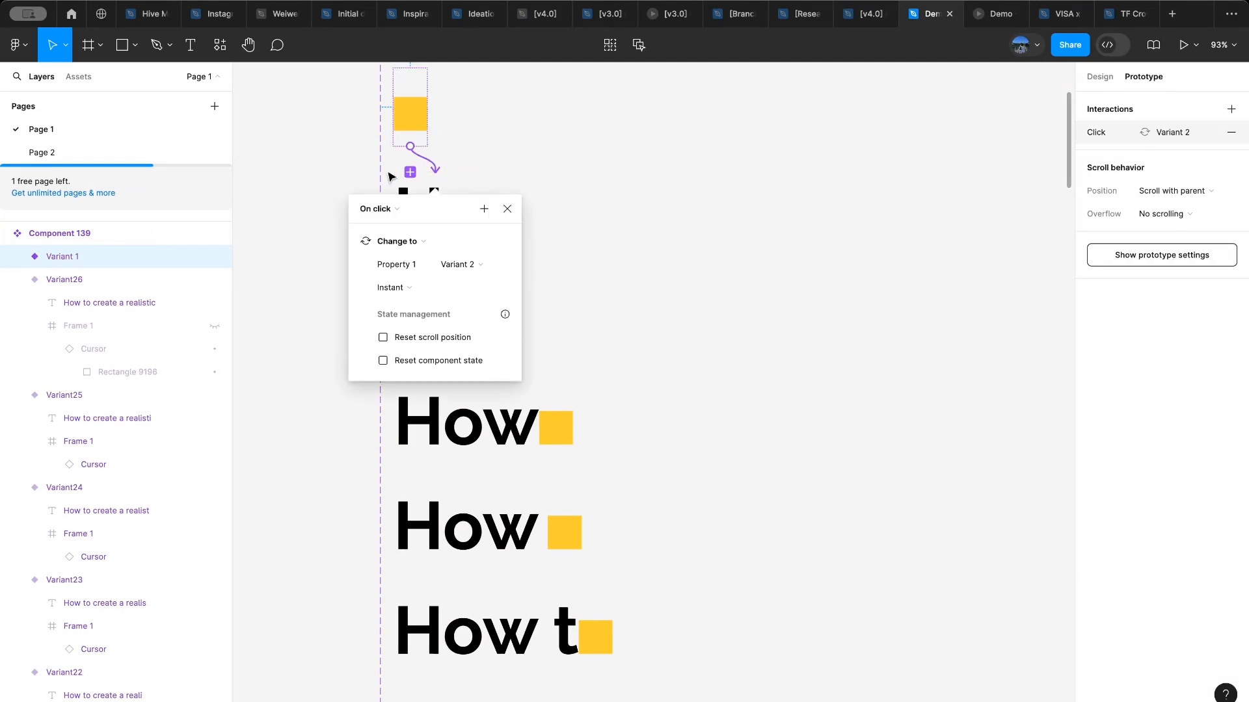
left_click(377, 209)
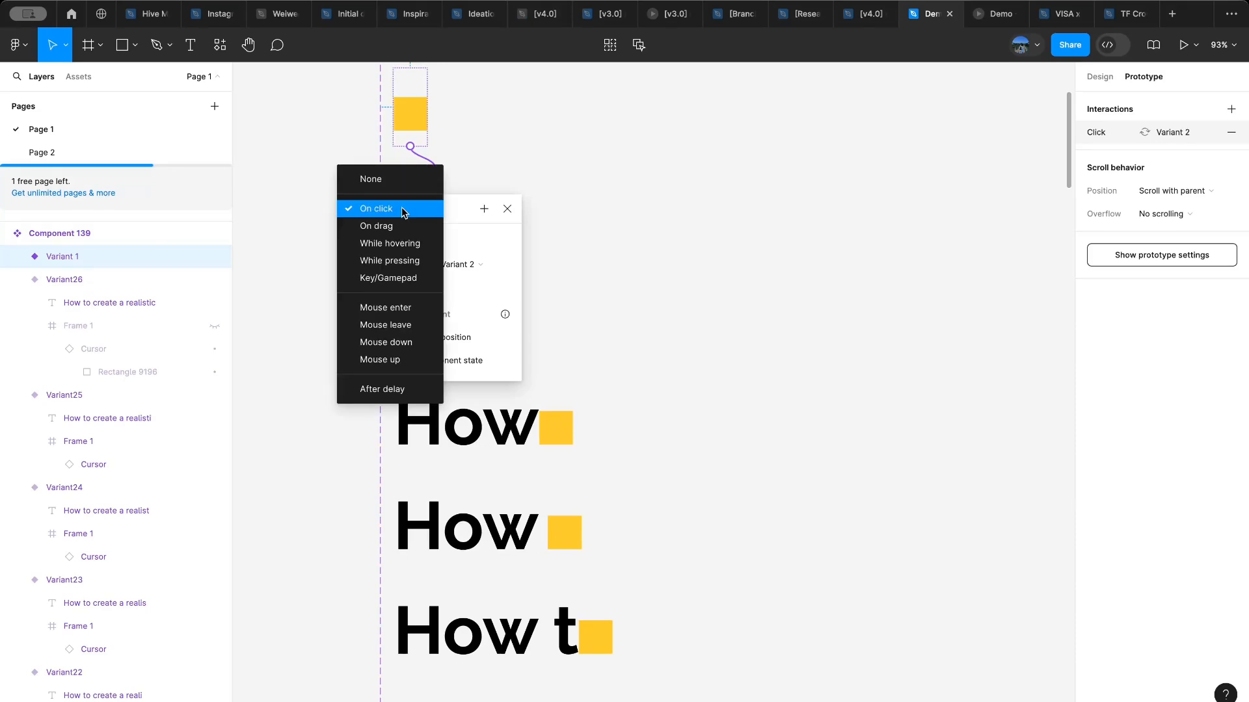
left_click(403, 389)
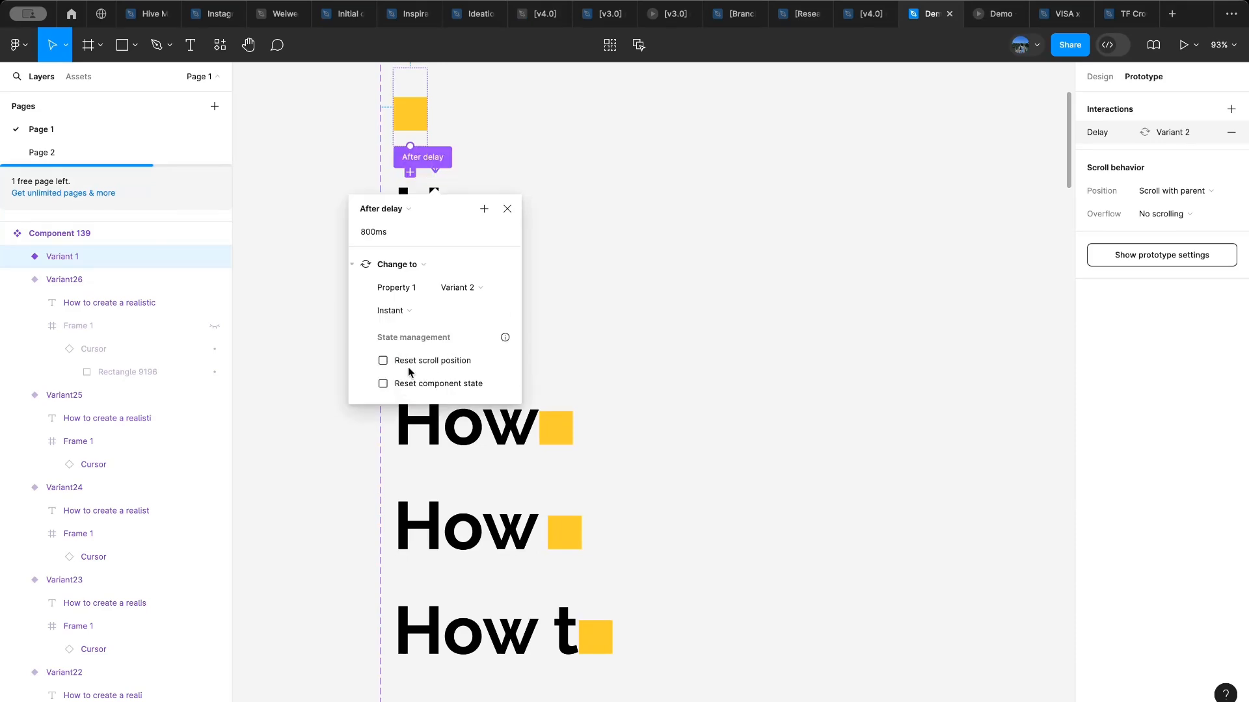
left_click(401, 232)
type("100")
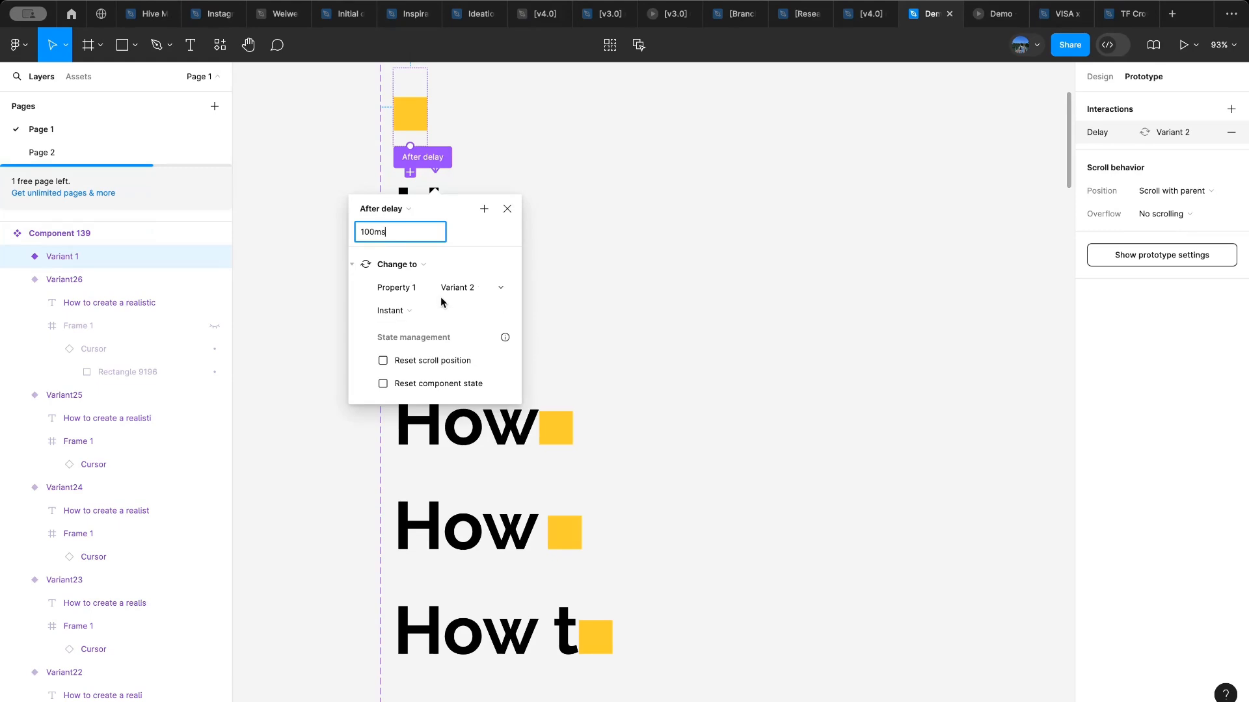
left_click(510, 210)
Step: Connect the "H" variant to the "Ho" variant with an After delay interaction
left_click(450, 226)
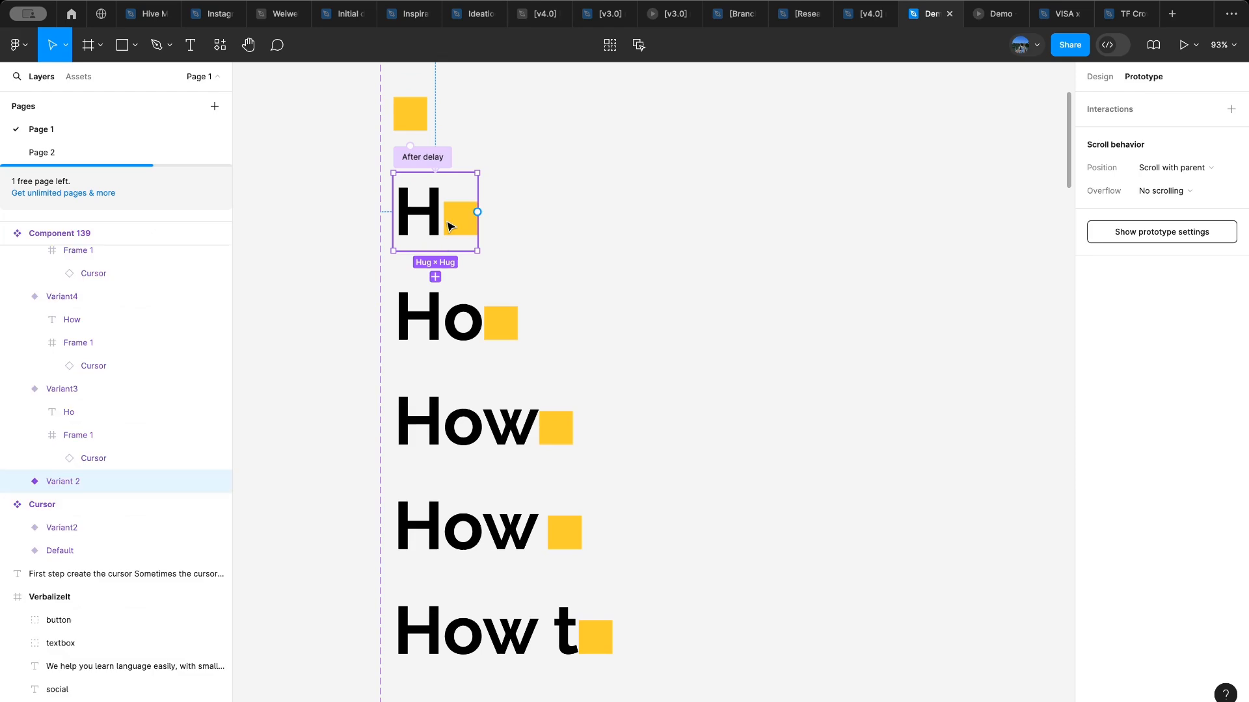
left_click_drag(435, 252, 449, 306)
left_click(394, 312)
left_click(408, 494)
key("Escape")
Step: Chain the remaining variants from "Ho" through "How to create a realistic", linking each to the next with an After delay interaction
left_click_drag(455, 355, 456, 423)
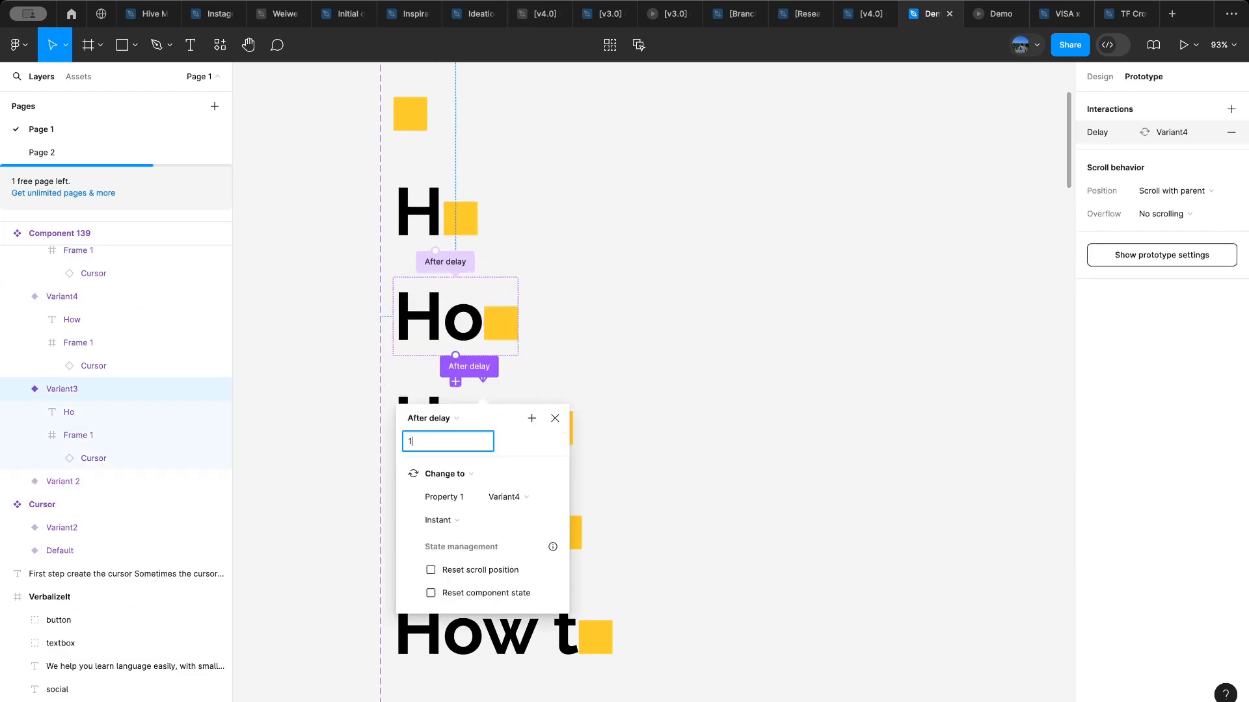
scroll(455, 423, "down", 3)
left_click(514, 364)
left_click_drag(527, 391, 527, 442)
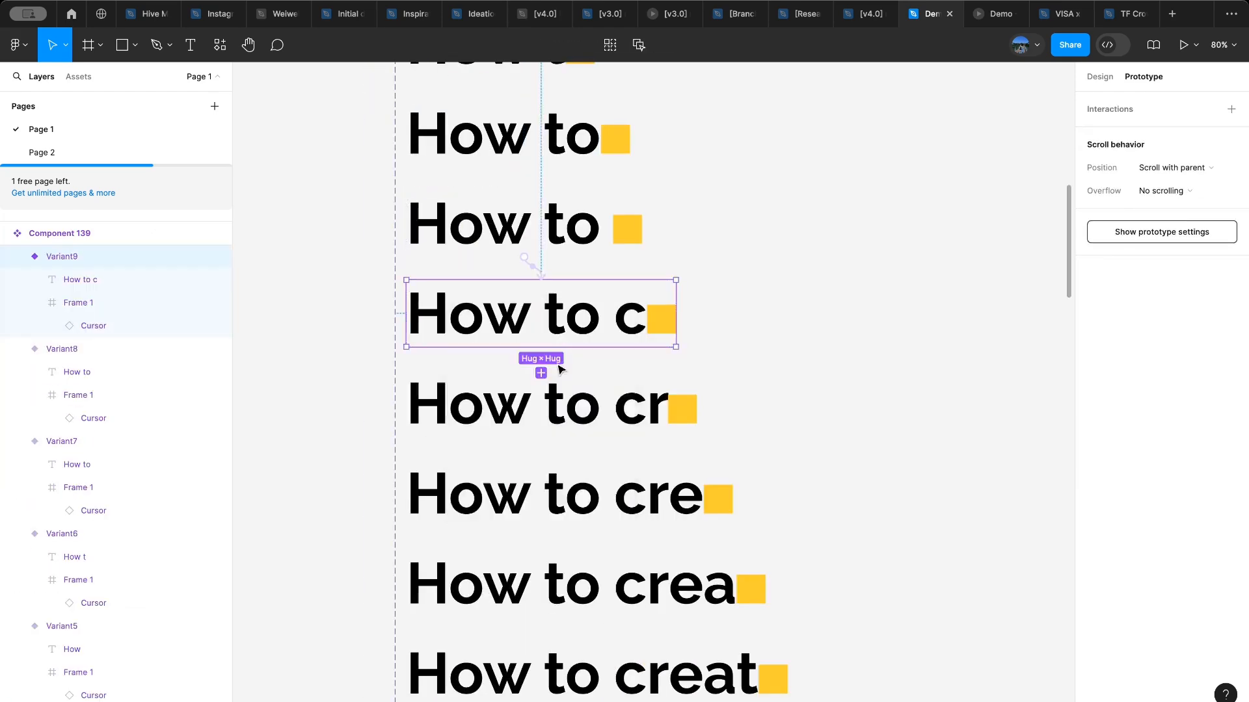
left_click_drag(541, 347, 546, 403)
scroll(559, 370, "down", 4)
left_click_drag(580, 287, 560, 326)
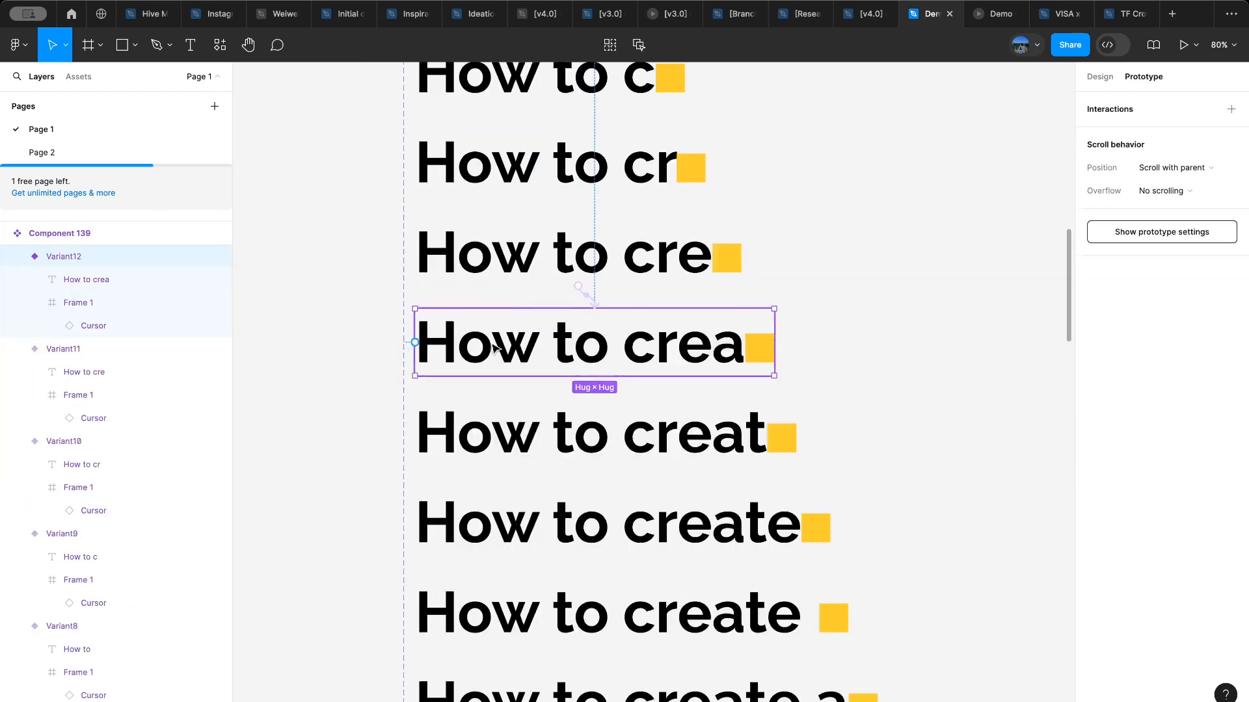
scroll(560, 326, "down", 4)
left_click(468, 290)
left_click(470, 356)
left_click_drag(598, 388, 598, 442)
left_click(469, 449)
Step: Duplicate the VerbalizeIt page frame beside the original
scroll(555, 514, "up", 6)
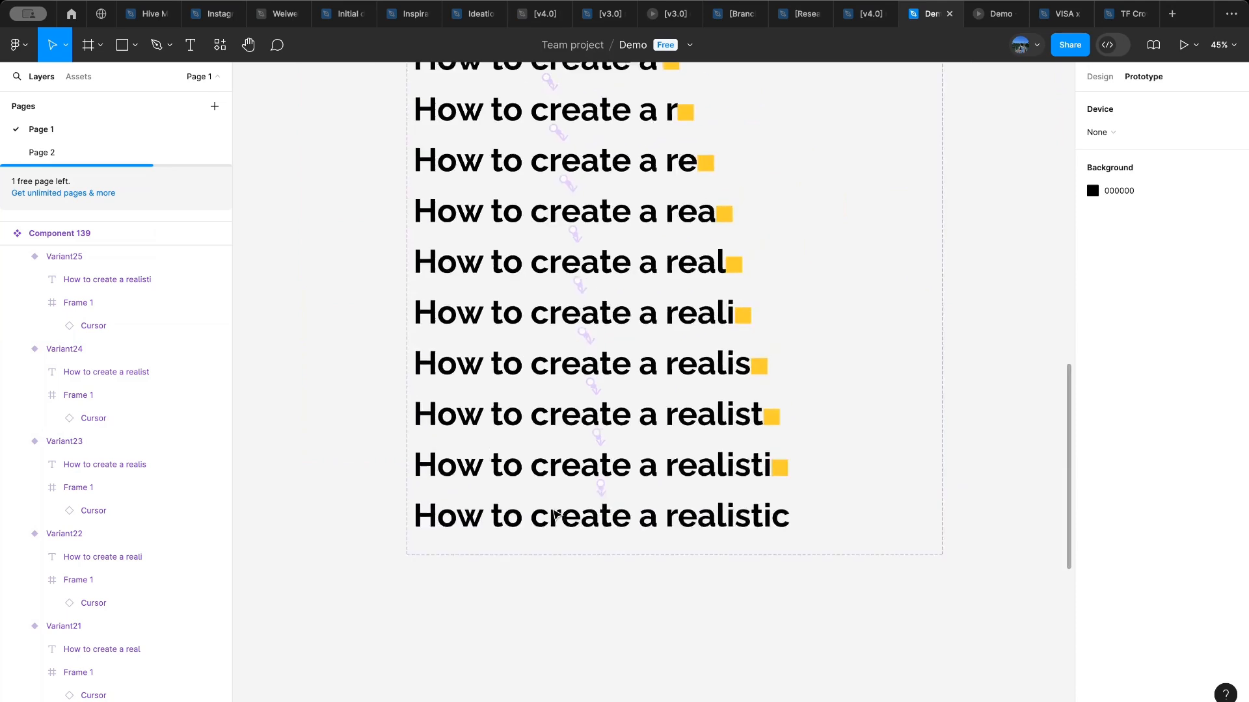
scroll(555, 514, "up", 10)
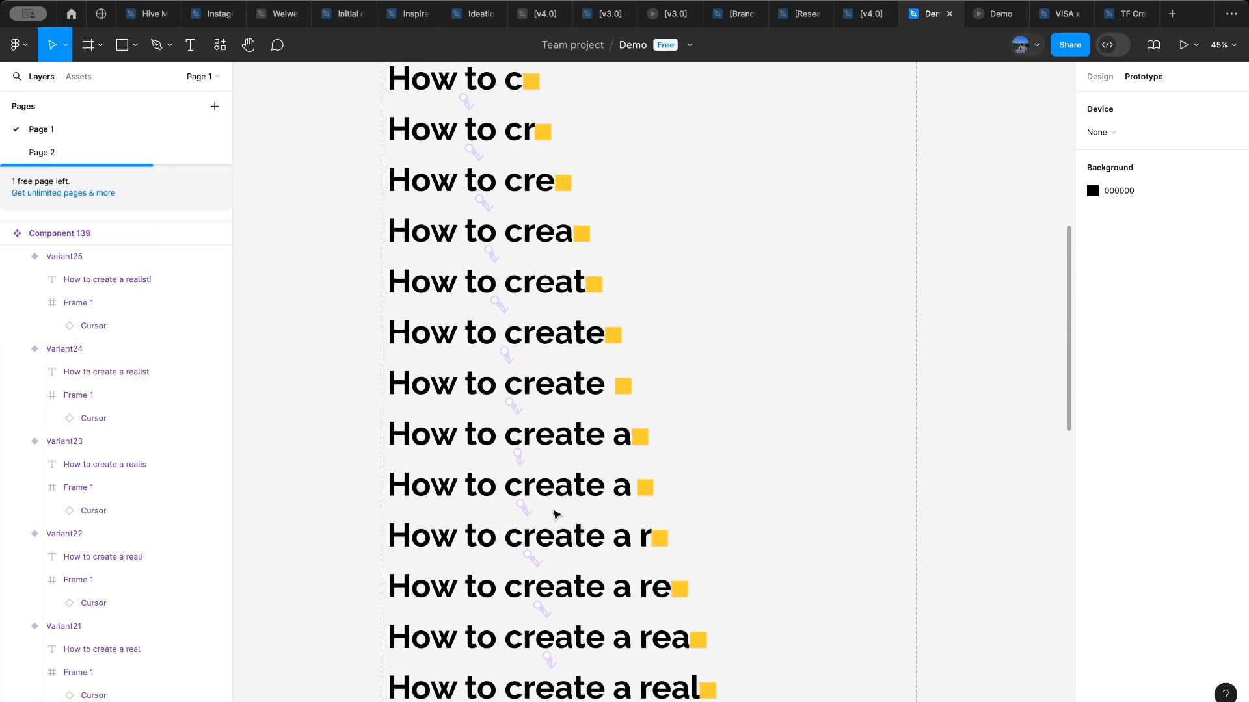
scroll(554, 513, "up", 2)
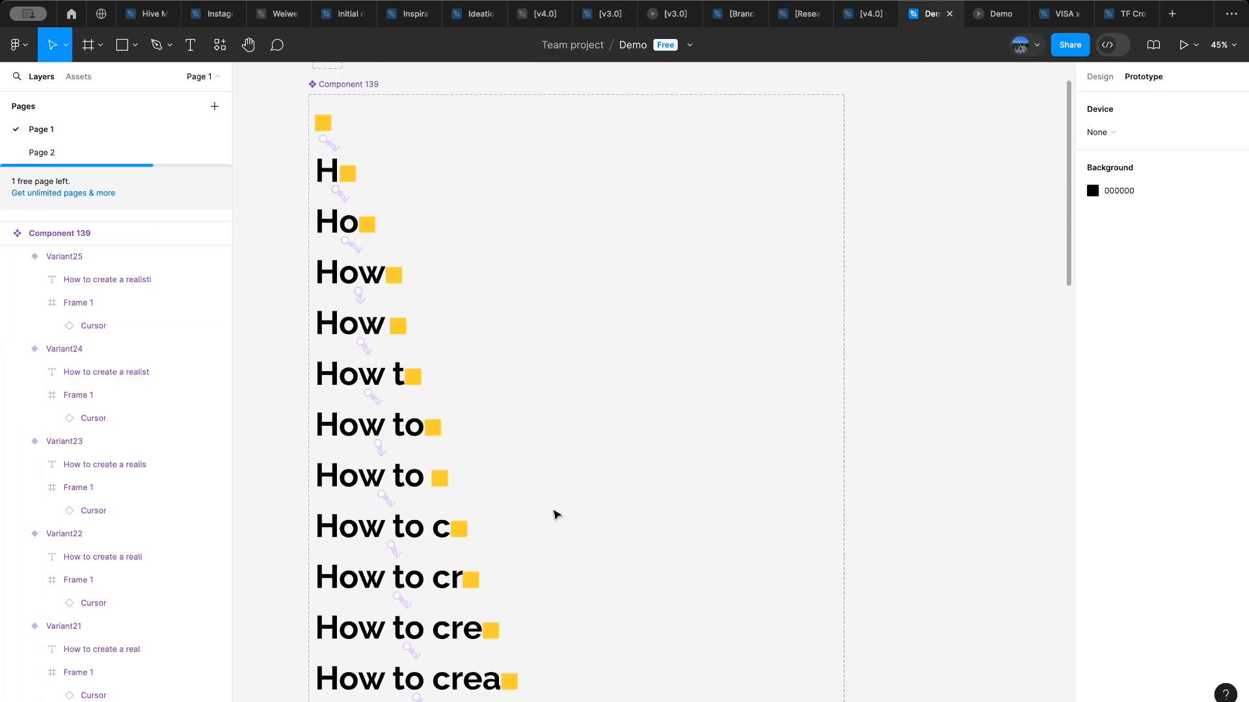
scroll(554, 513, "down", 3)
left_click(438, 215)
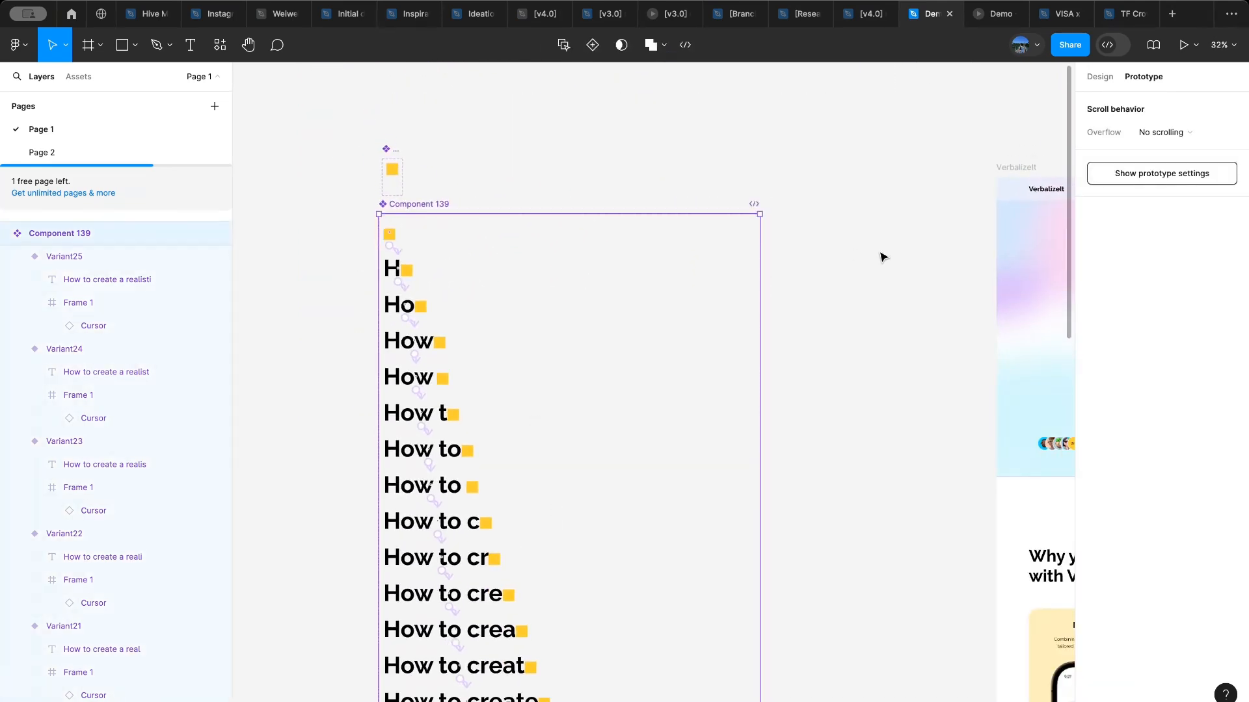
scroll(880, 256, "right", 5)
scroll(880, 256, "down", 3)
left_click(568, 171)
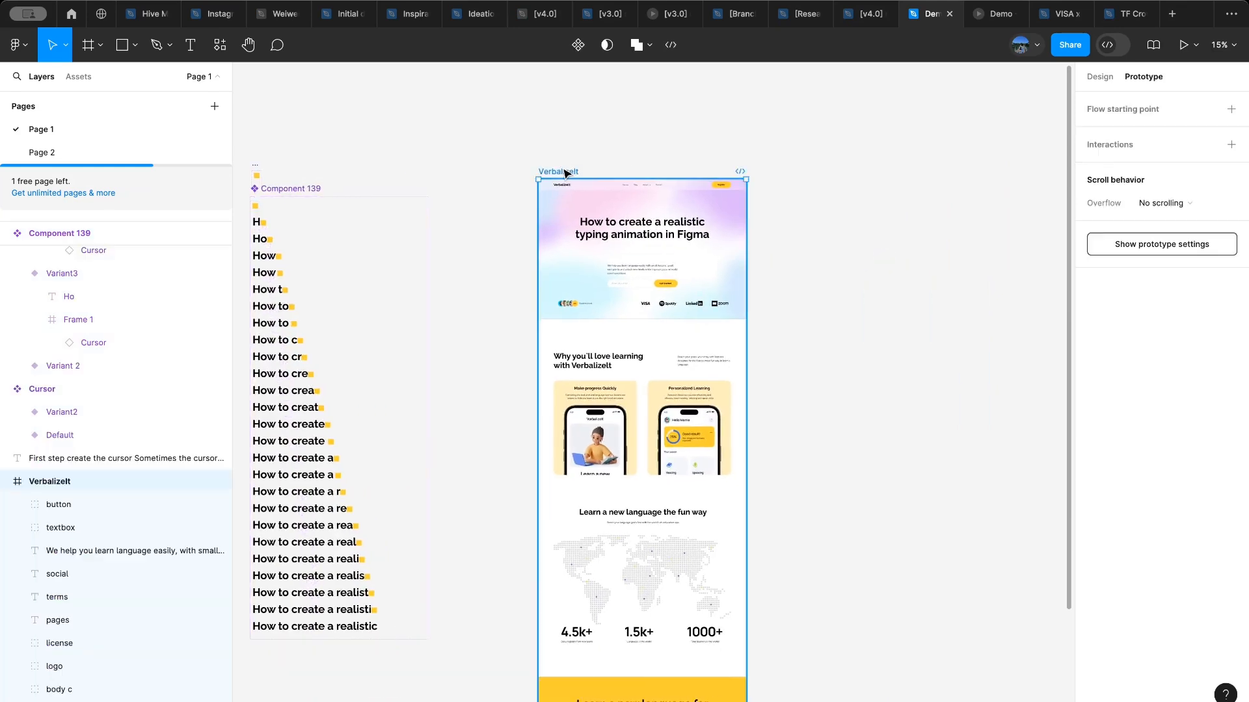
left_click_drag(565, 172, 876, 172)
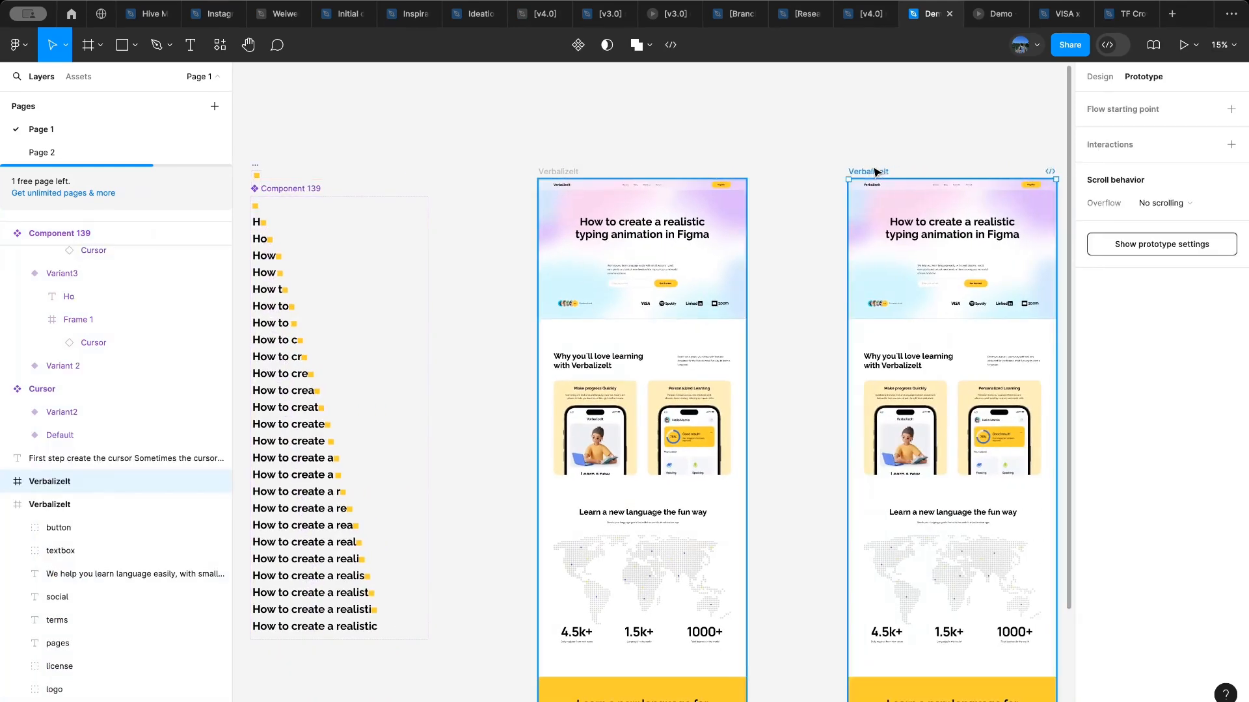
Step: Delete the headline "How to create a realistic typing animation in Figma" from the duplicated VerbalizeIt frame
scroll(876, 173, "right", 2)
scroll(877, 173, "down", 1)
scroll(877, 173, "left", 2)
scroll(876, 173, "up", 1)
left_click(950, 248)
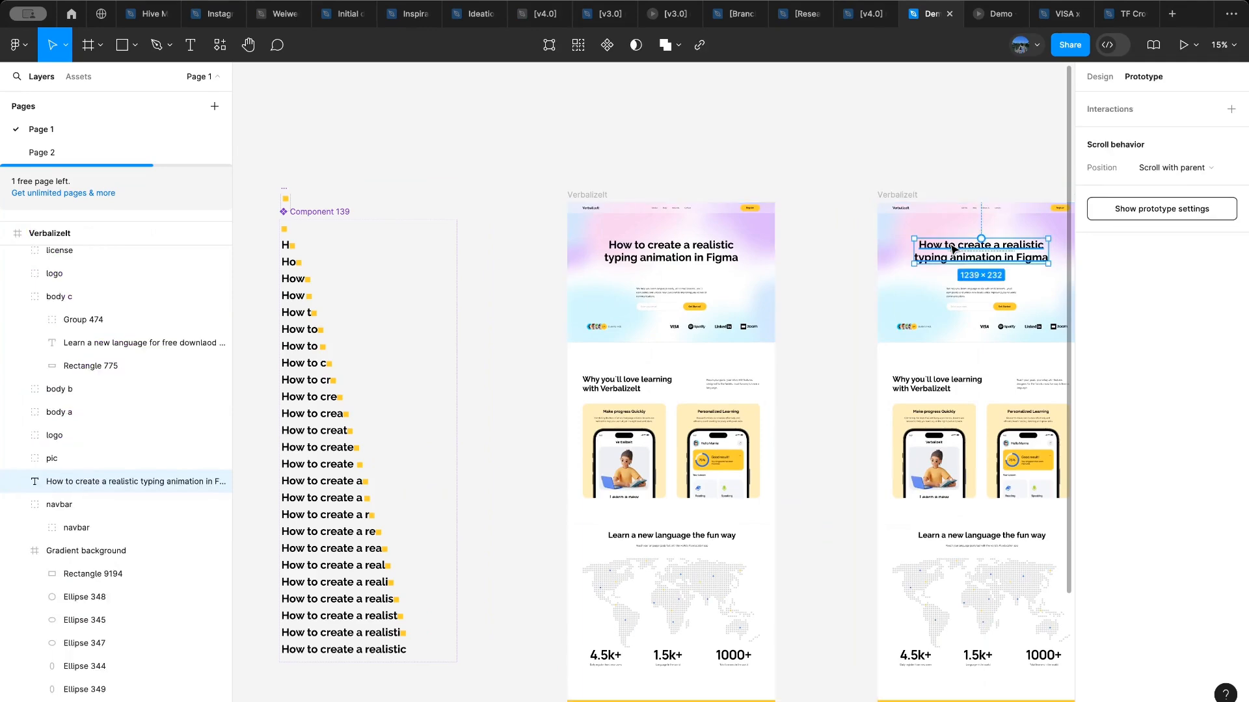
key("Delete")
Step: Copy the cursor-only Variant 1 of Component 139 and paste it into the duplicated VerbalizeIt frame as an instance
left_click(283, 225)
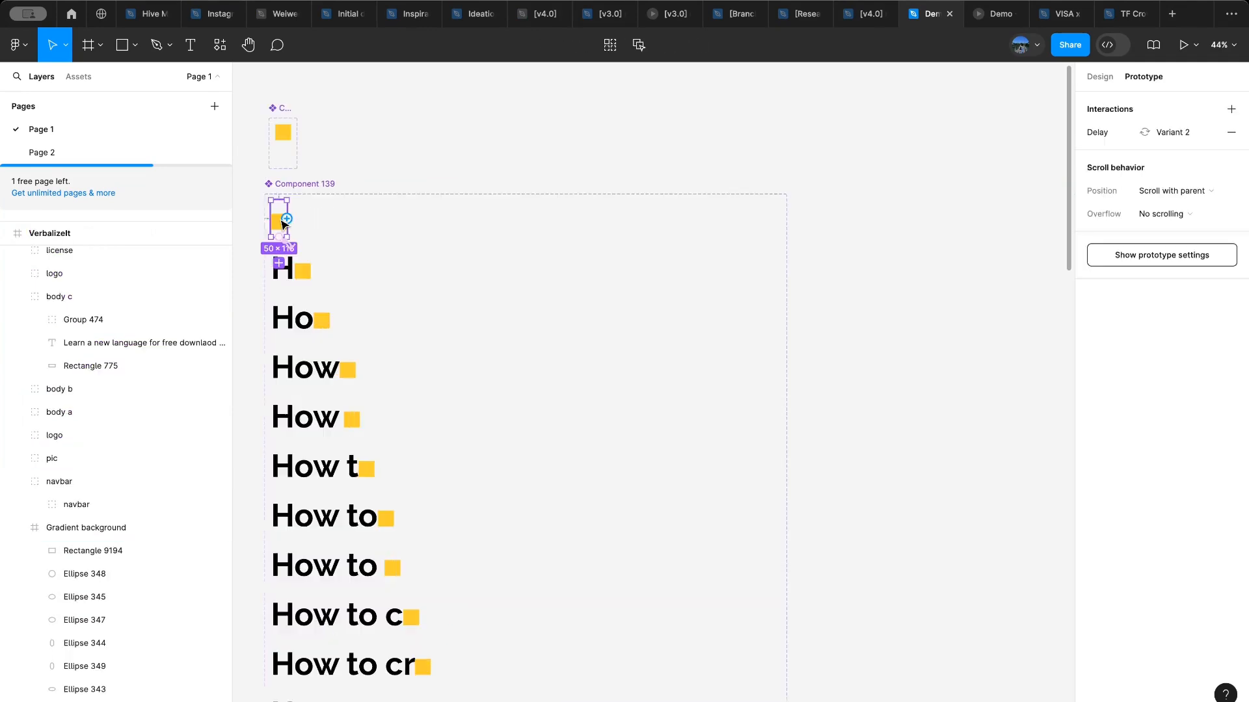
scroll(576, 272, "right", 10)
scroll(576, 272, "down", 5)
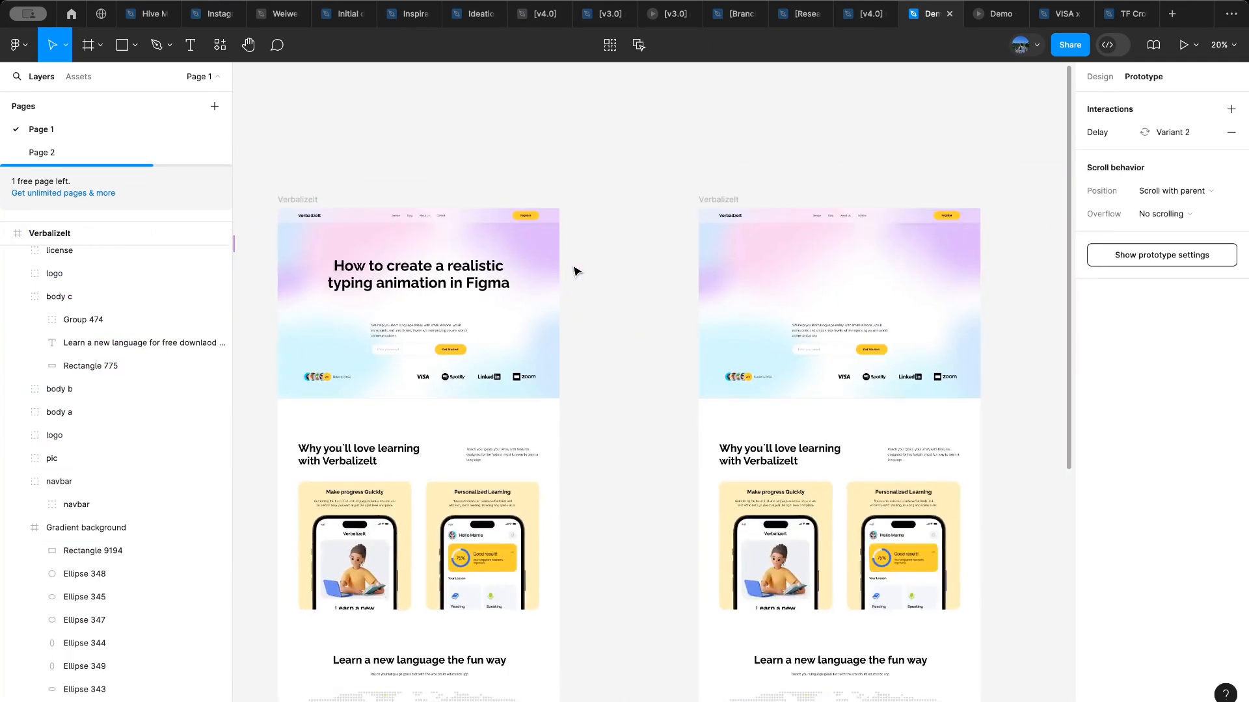
scroll(576, 271, "right", 4)
scroll(576, 272, "up", 5)
left_click(335, 140)
key("ctrl+v")
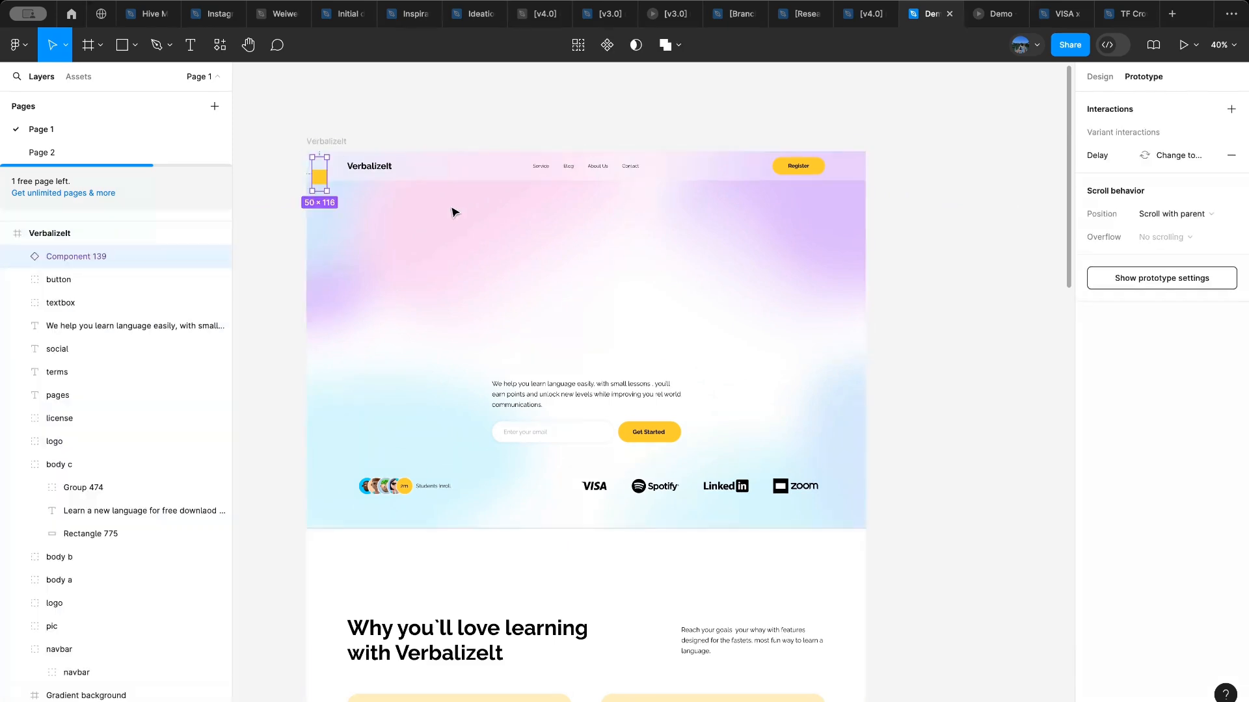
Step: Move the cursor instance into the hero area at about X 366, Y 274 and start the frame's prototype preview
left_click(1100, 76)
left_click_drag(319, 174, 420, 251)
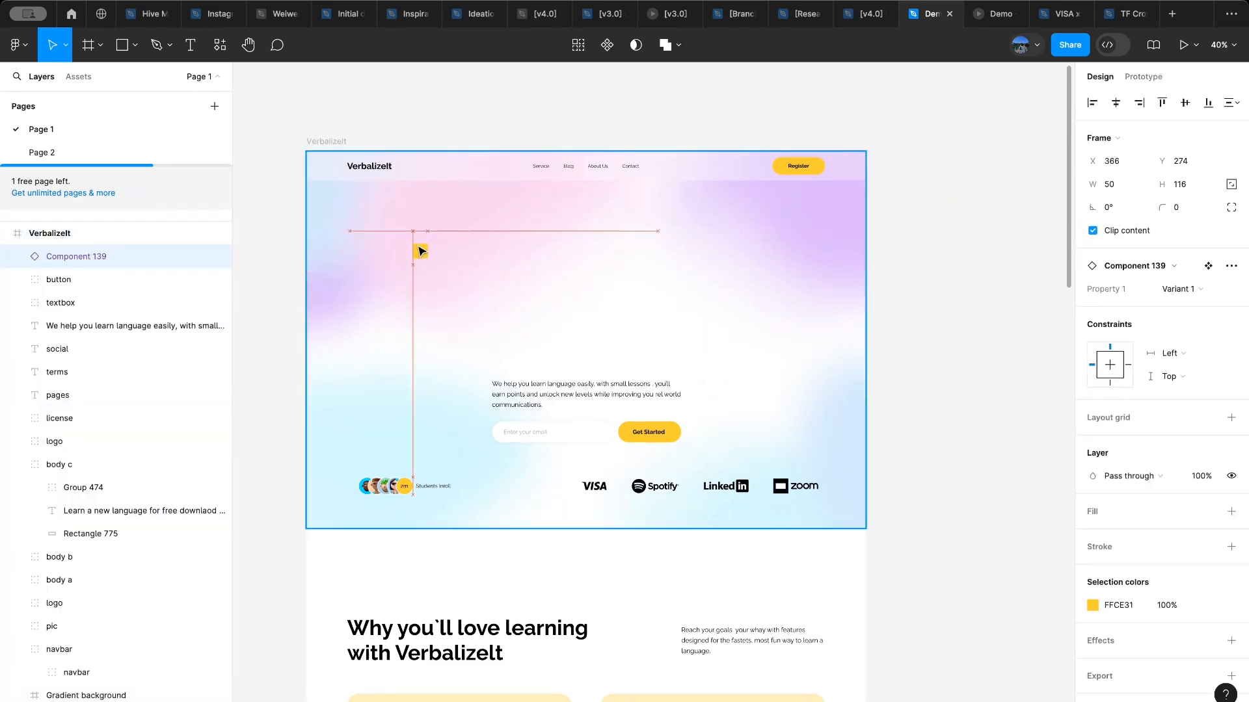
left_click(317, 140)
left_click(1183, 46)
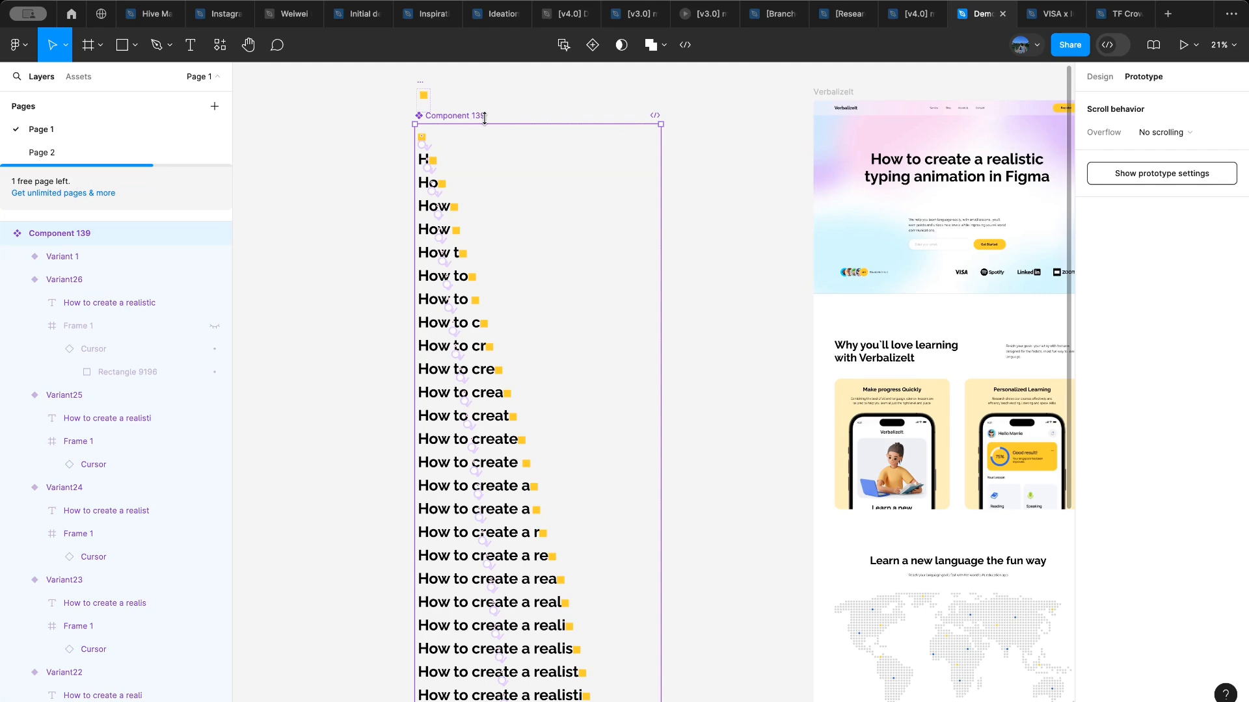
Step: Duplicate the Component 139 variant set and place the copy directly below the original
scroll(486, 121, "down", 3)
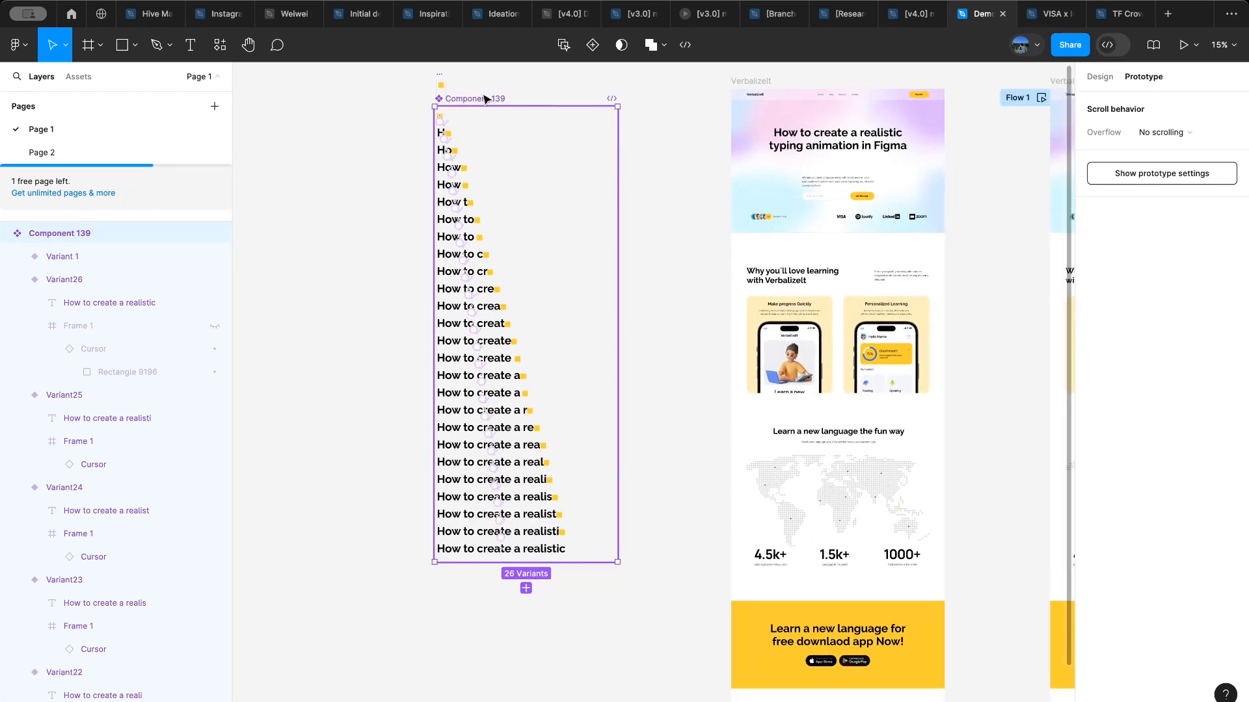
left_click_drag(485, 101, 482, 586)
scroll(483, 587, "down", 5)
scroll(465, 328, "up", 5)
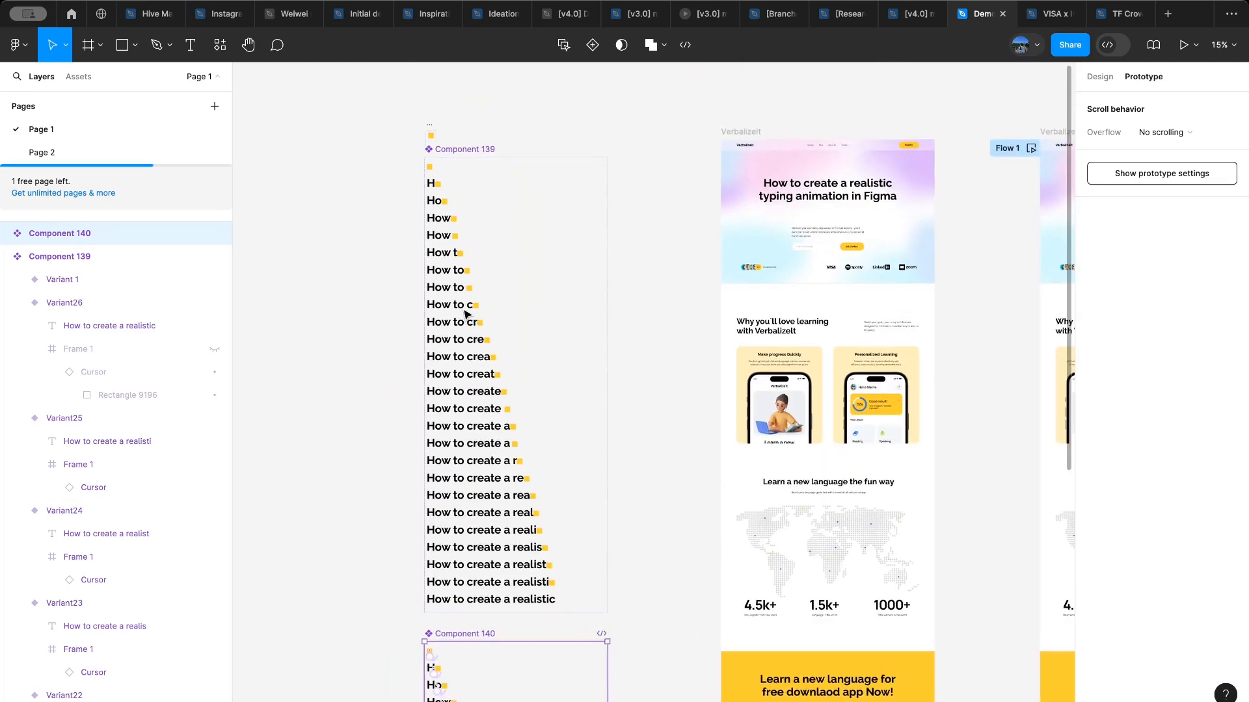
Step: Replace the first text variants of Component 140 with "t", "ty", "typ", "typi" and "typin"
scroll(478, 354, "down", 5)
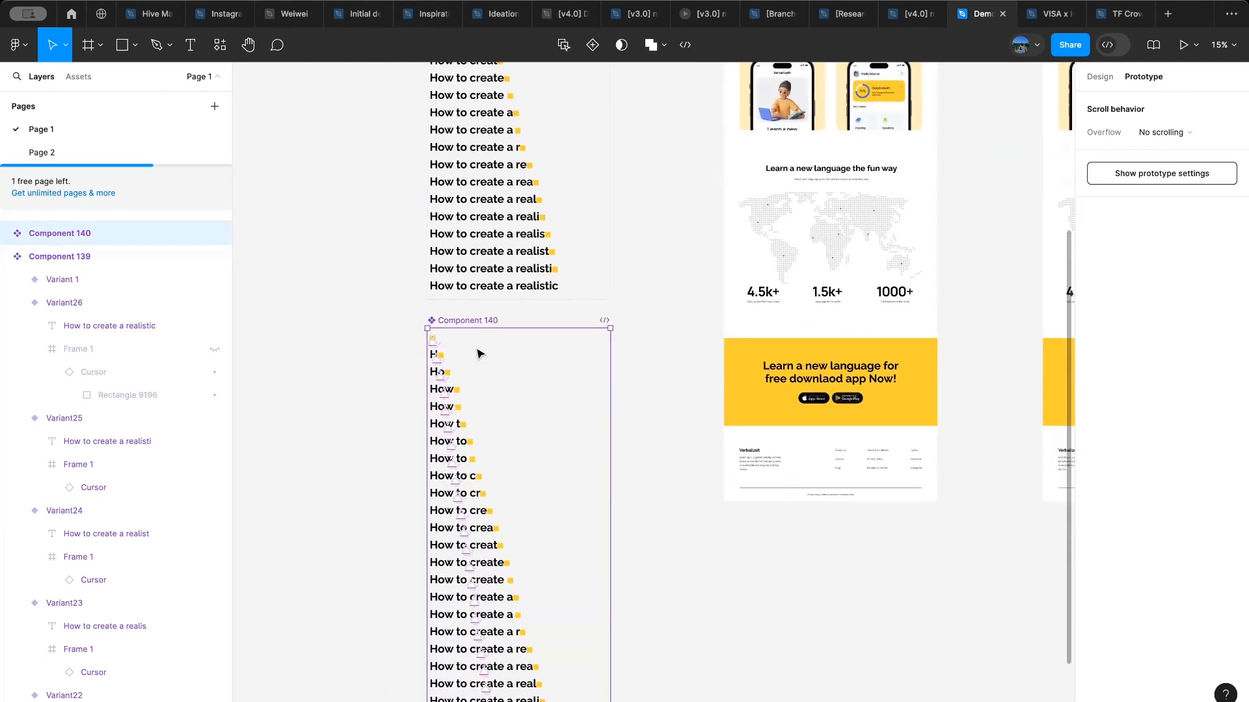
scroll(480, 354, "up", 10)
double_click(478, 364)
type("tty")
double_click(507, 363)
type("typ")
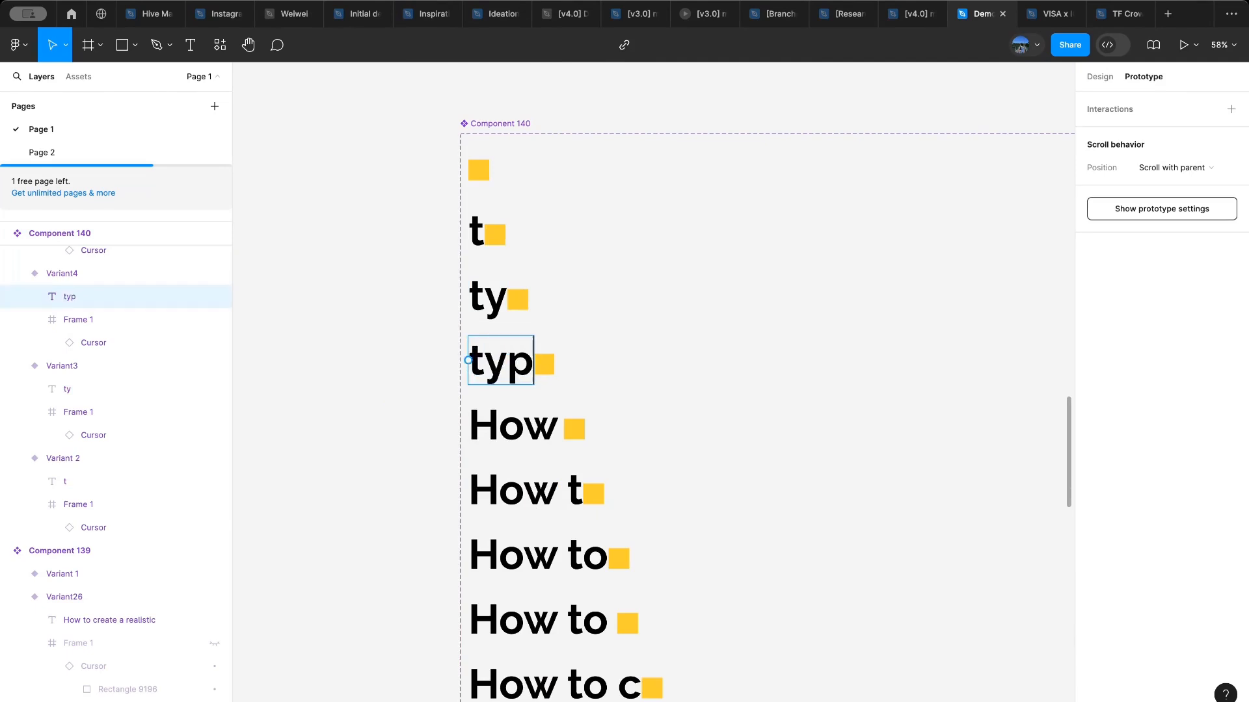
double_click(508, 427)
type("typi")
double_click(552, 493)
type("typin")
Step: Continue the letter-by-letter text in Component 140's following variants from "typing" to "typing an"
scroll(572, 494, "down", 3)
double_click(572, 402)
type("typing")
double_click(606, 468)
type("typing")
key("Escape")
double_click(593, 528)
type("typing a")
left_click_drag(613, 460, 604, 460)
left_click(582, 467)
double_click(577, 593)
type("typing an")
Step: Retype the remaining Component 140 variants letter by letter, from "typing ani" to "typing animation in figma"
scroll(579, 591, "down", 3)
double_click(580, 461)
type("typing ani")
double_click(580, 525)
type("typing anim")
double_click(582, 497)
double_click(585, 416)
type("typing animati")
scroll(650, 391, "down", 1)
double_click(586, 396)
type("typing animatio")
scroll(650, 390, "down", 1)
double_click(611, 371)
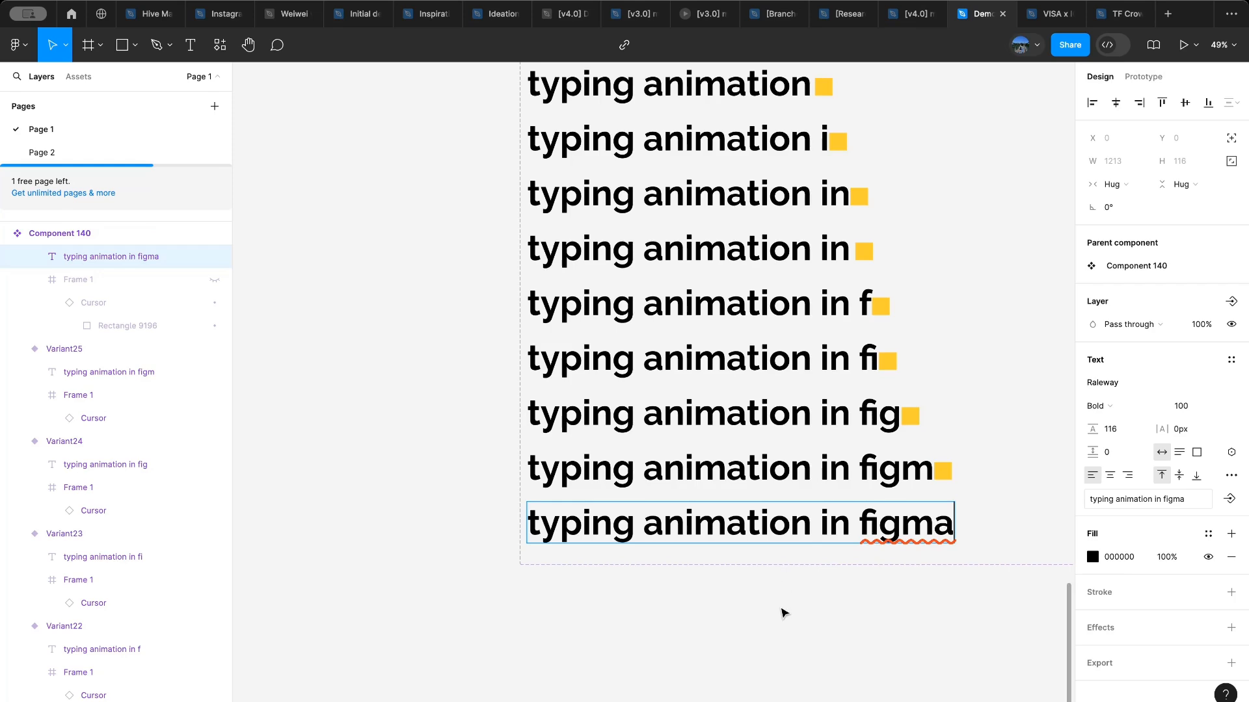
Step: Show the hidden cursor frame in the last variant, "typing animation in figma"
key("Escape")
scroll(784, 614, "up", 5)
scroll(642, 579, "down", 3)
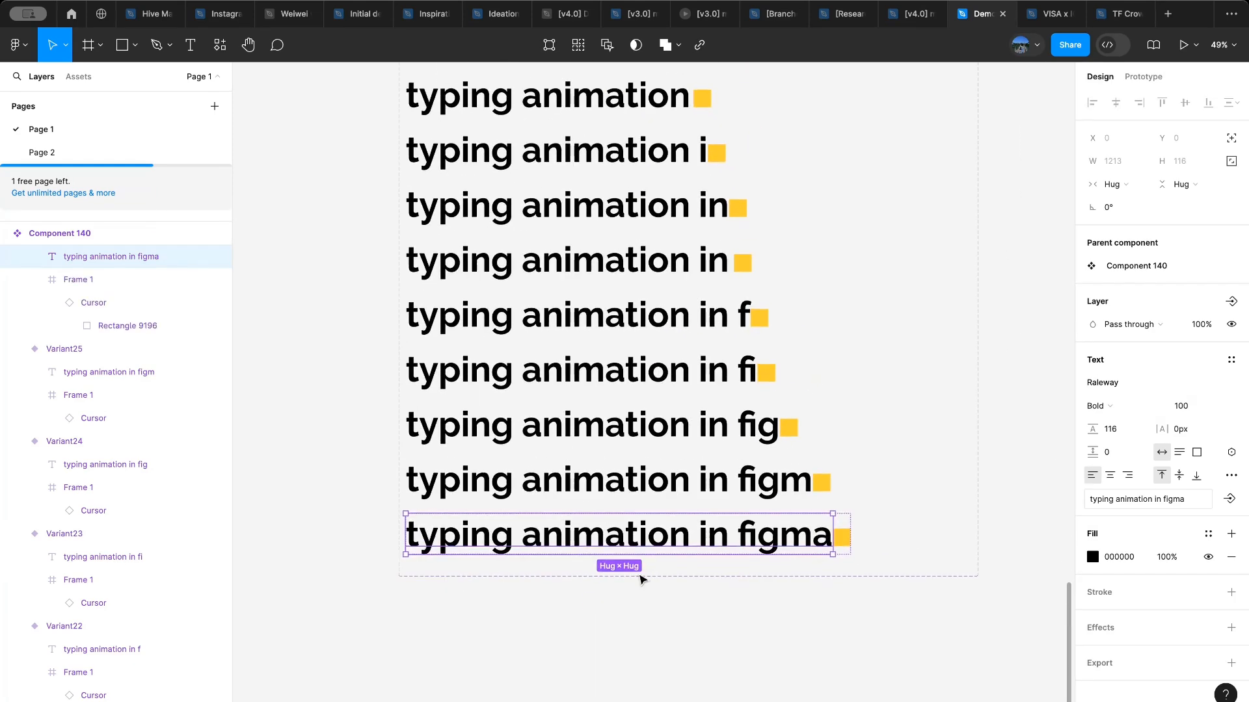
scroll(849, 532, "up", 1)
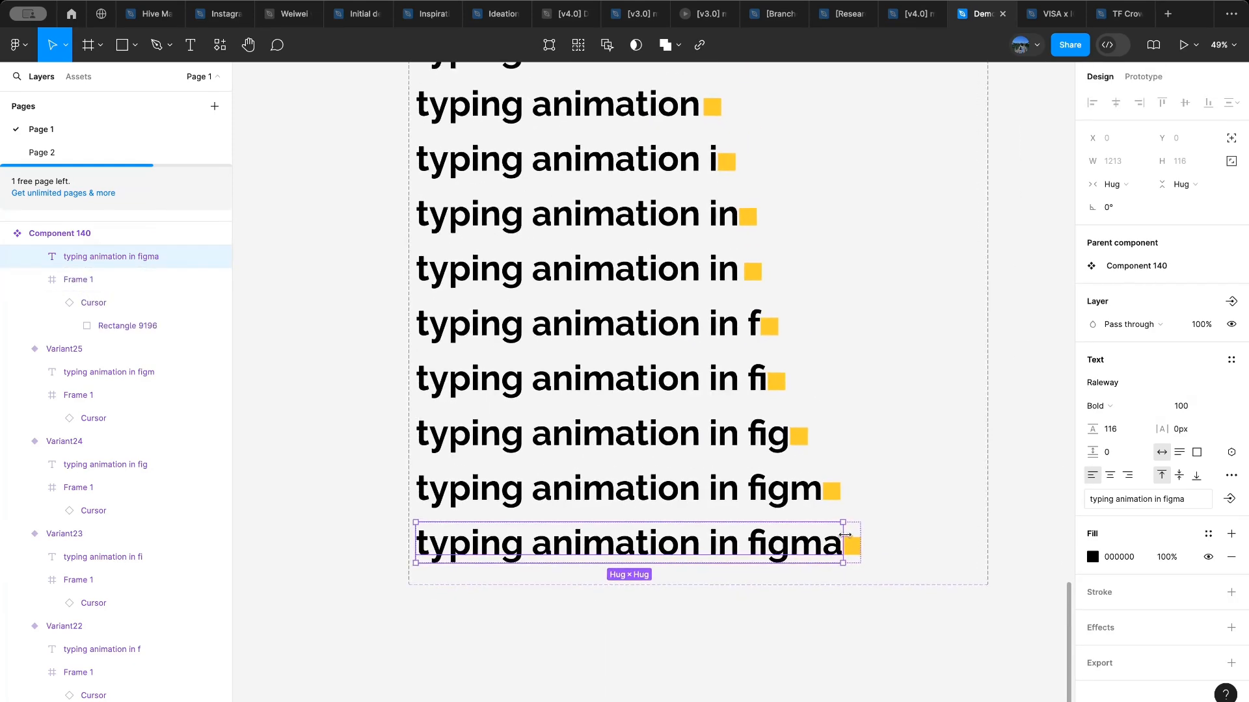
left_click(351, 441)
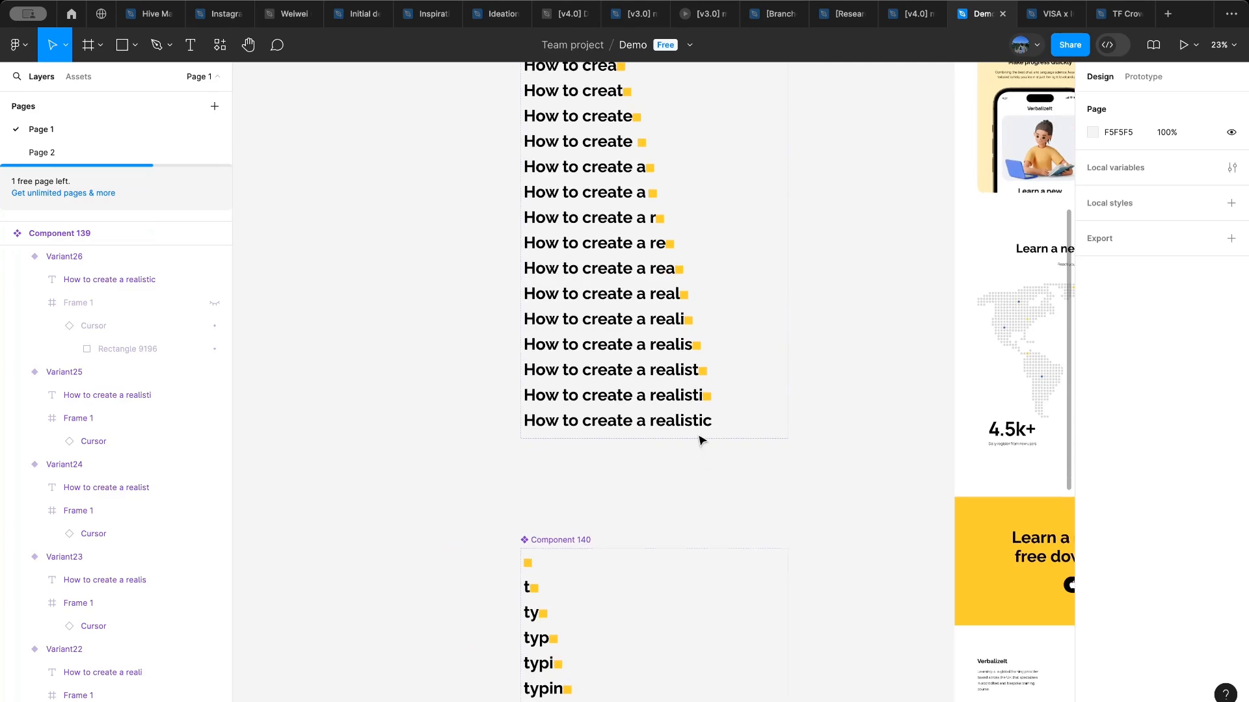
Step: Extend the lower edge of Component 139 and add a variant below "How to create a realistic"
scroll(701, 440, "up", 2)
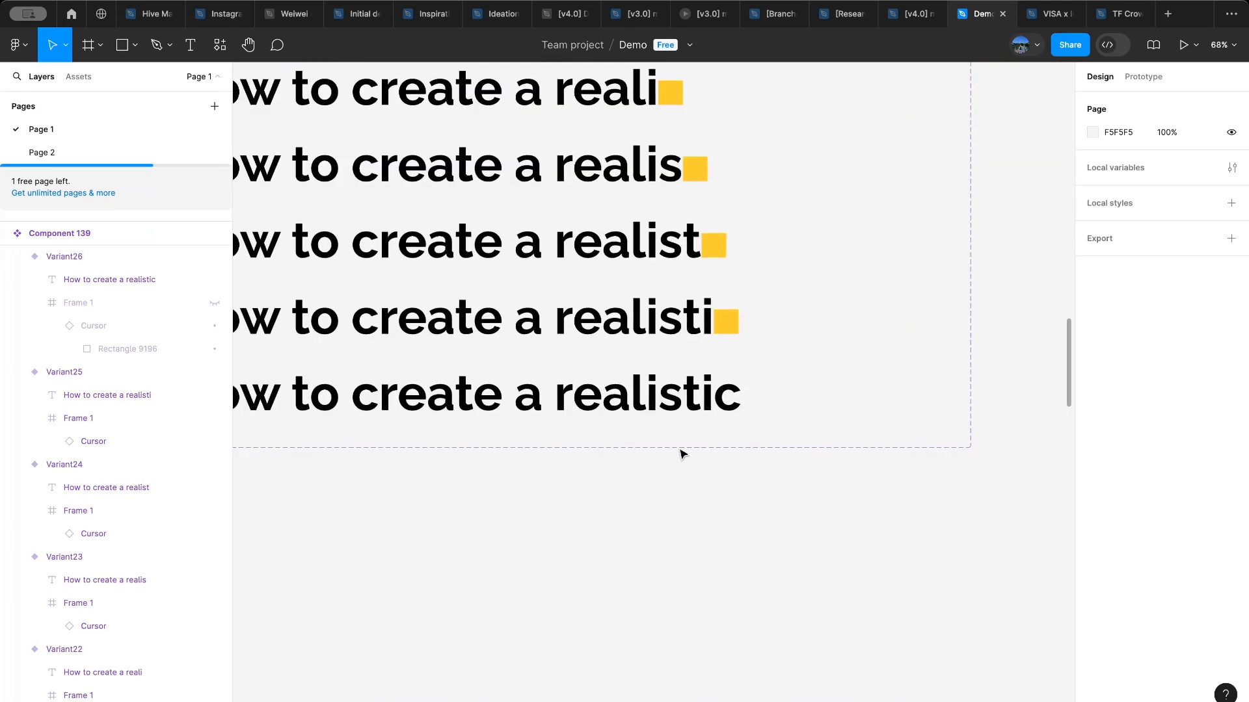
left_click(641, 449)
scroll(634, 449, "up", 3)
left_click(619, 437)
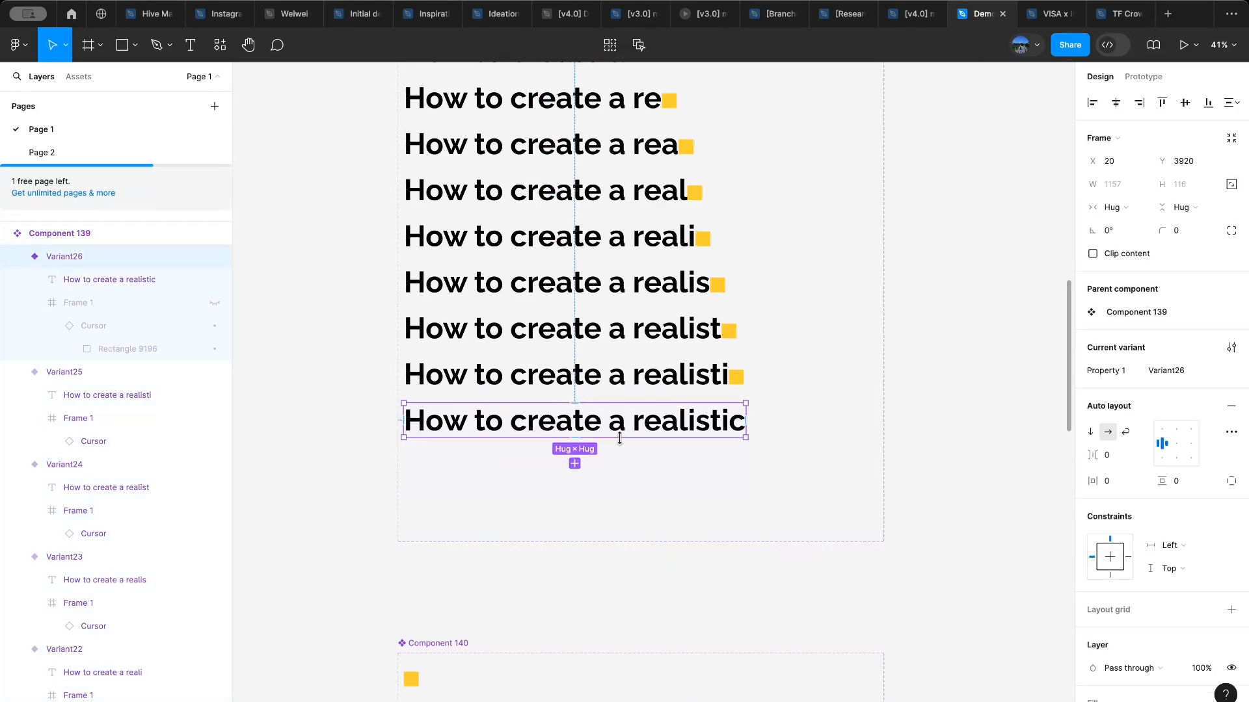
left_click(574, 463)
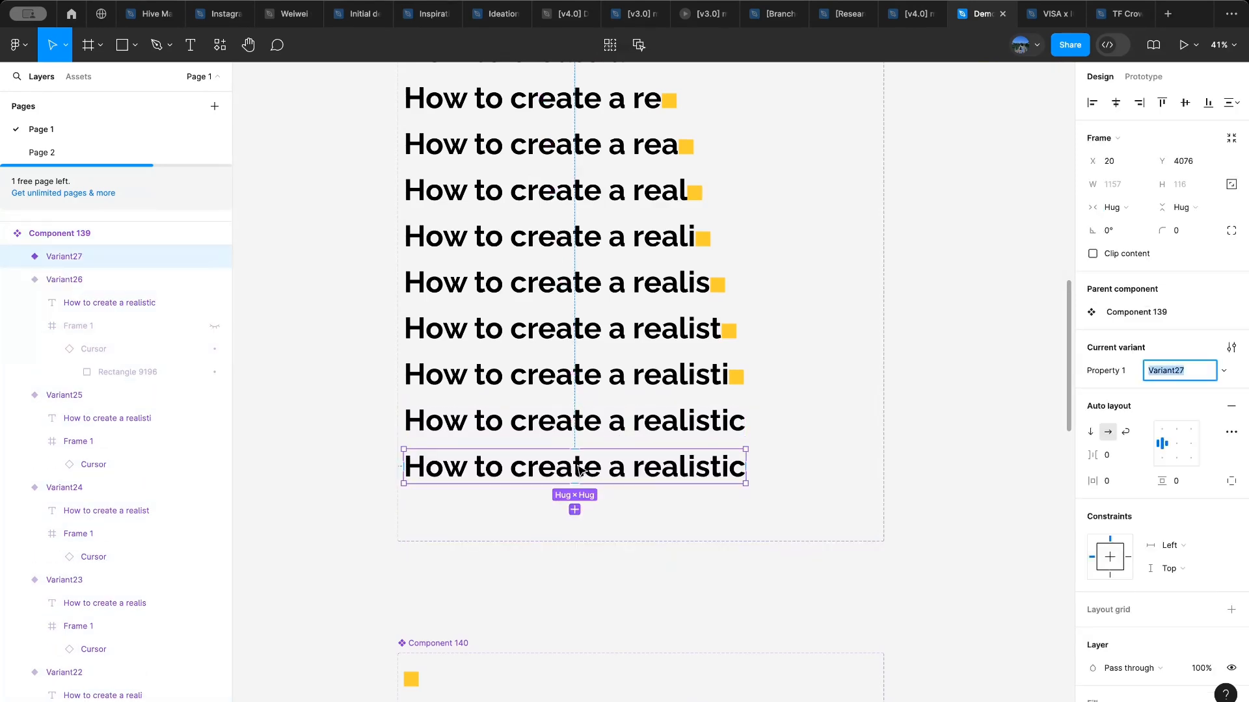
Step: Stretch the new variant to a height of about 245 and align its contents to the top left
left_click_drag(574, 484, 572, 521)
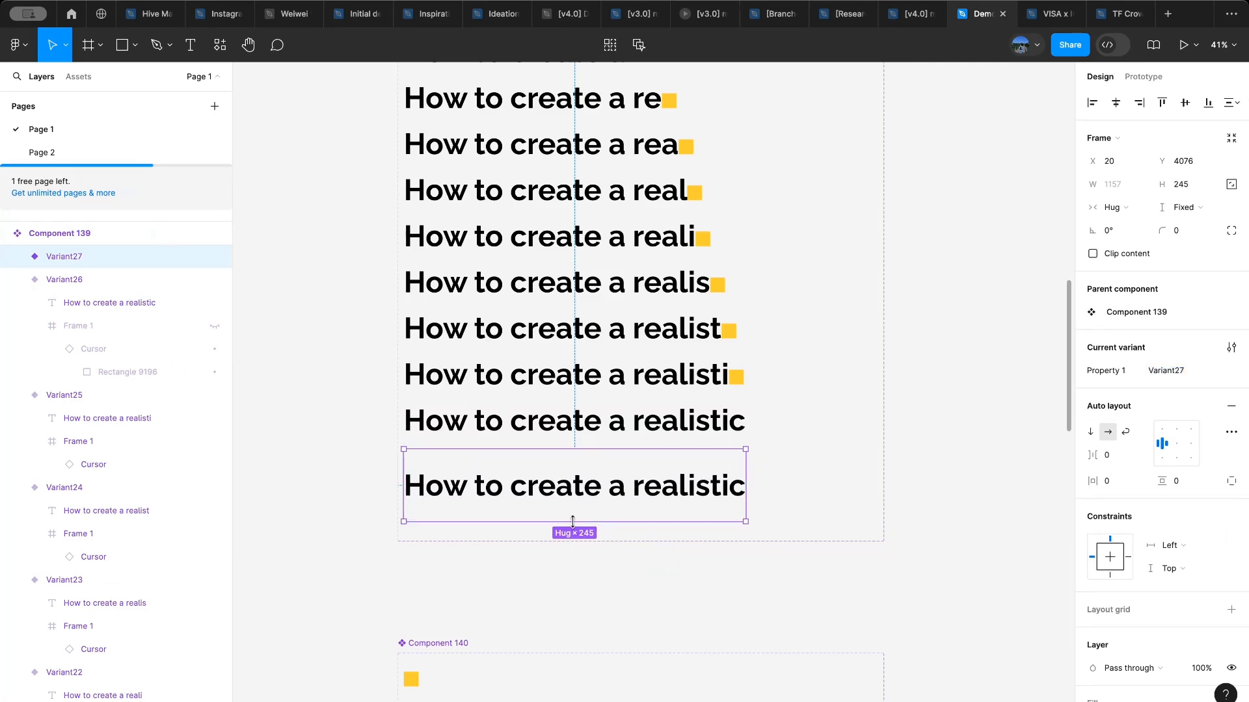
left_click(1160, 428)
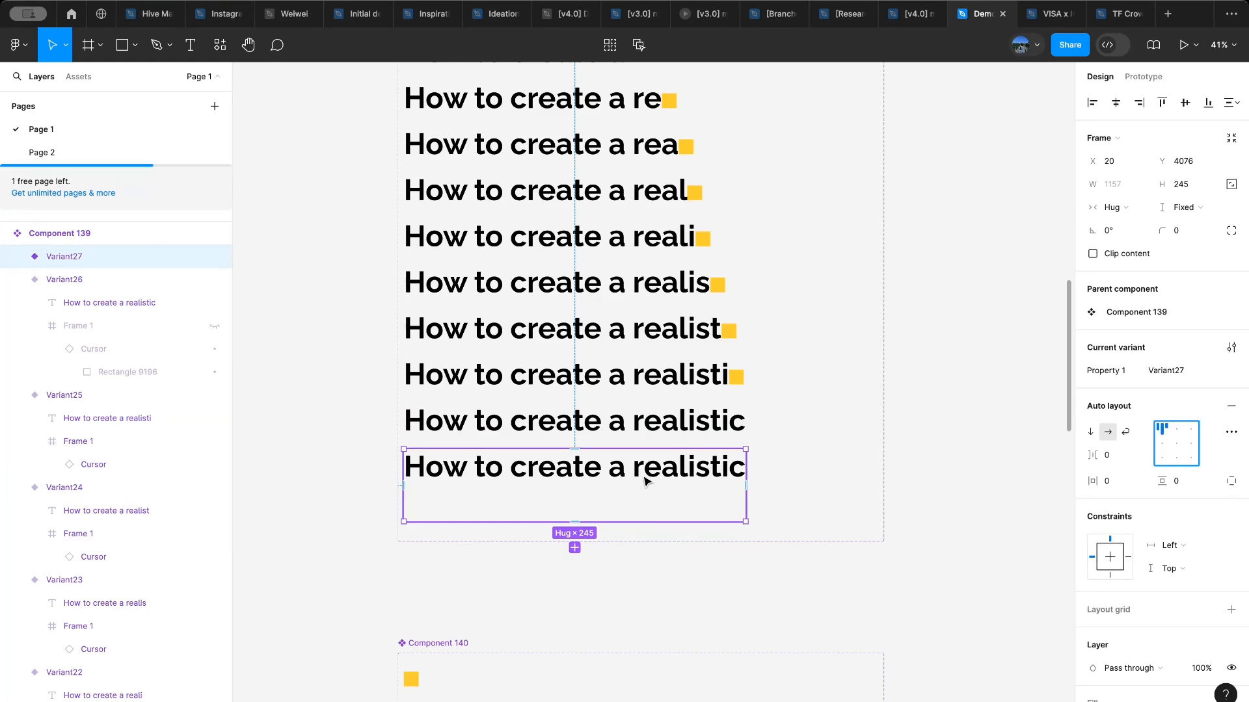
Step: Paste Component 140's Variant 1 into Variant27 as an absolutely positioned instance below the text, at about X 78, Y 123
scroll(643, 481, "down", 3)
left_click(377, 597)
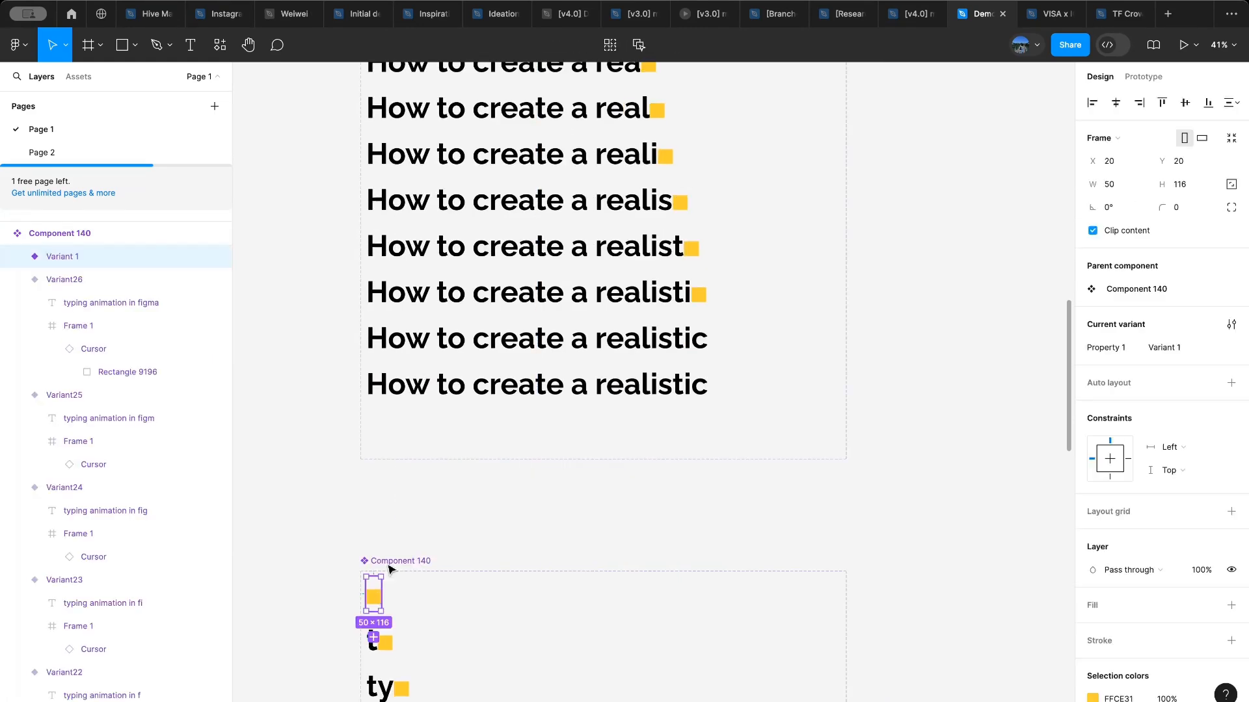
scroll(452, 424, "up", 5)
left_click(485, 438)
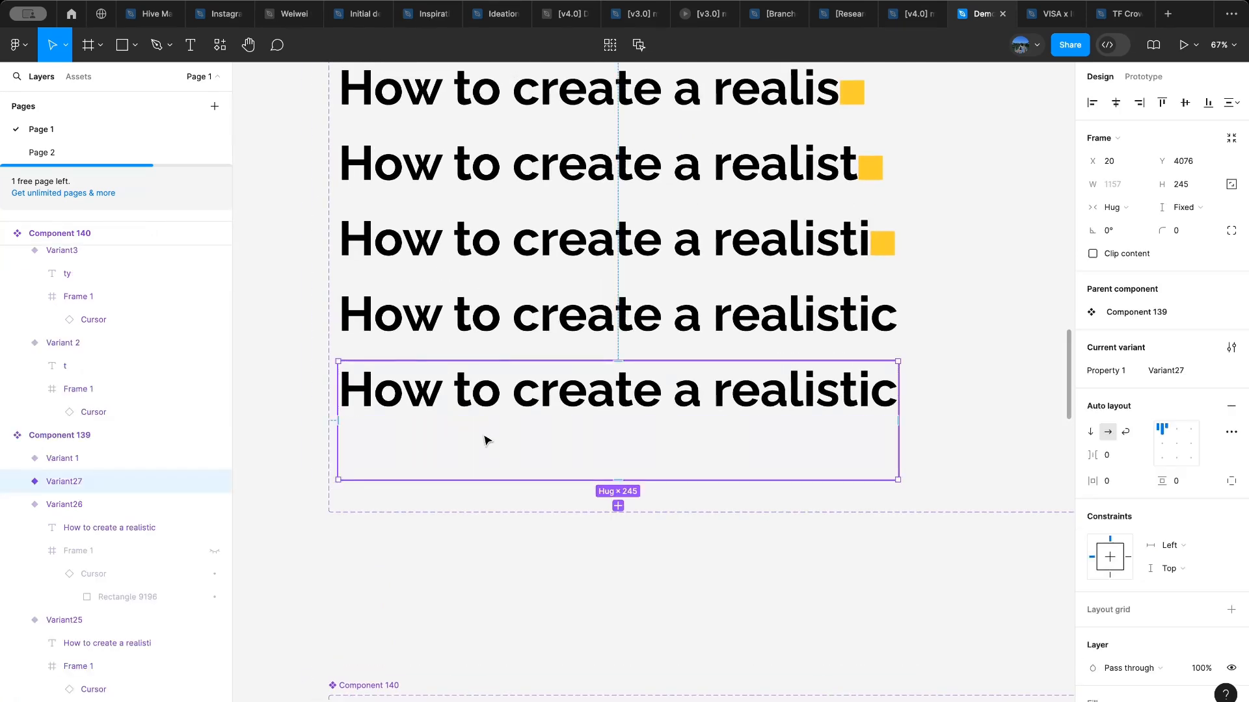
left_click(18, 482)
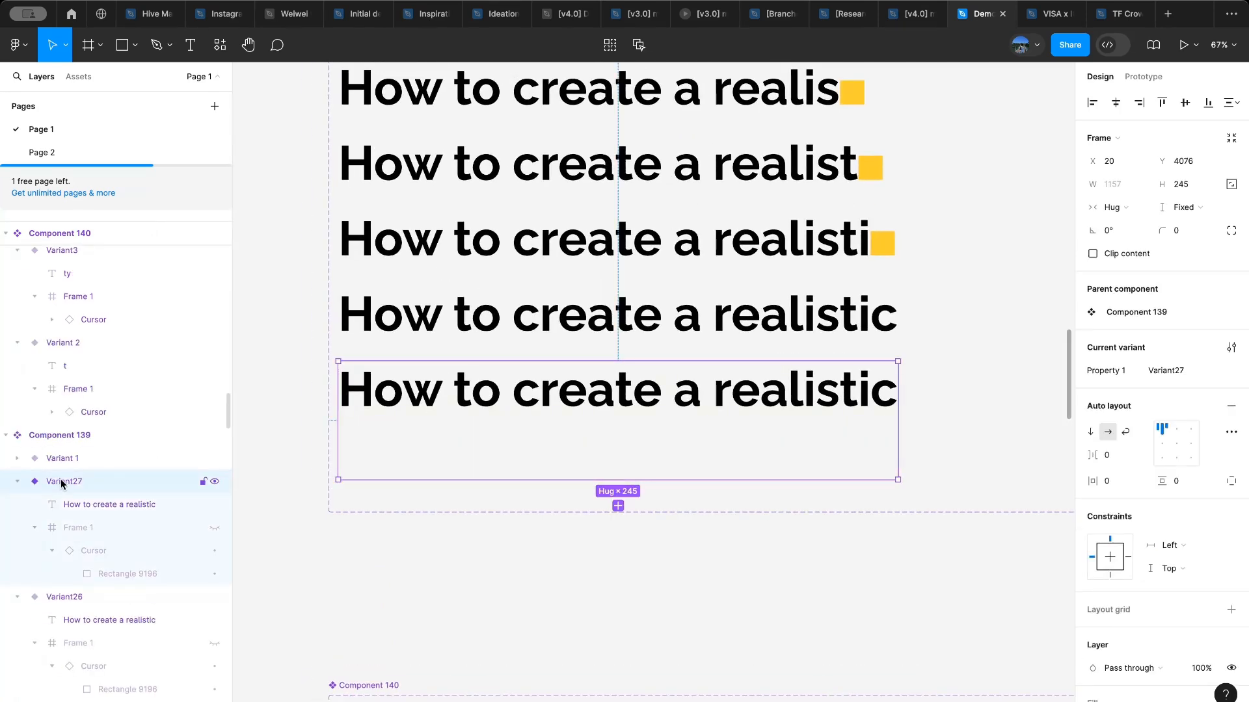
key("ctrl+v")
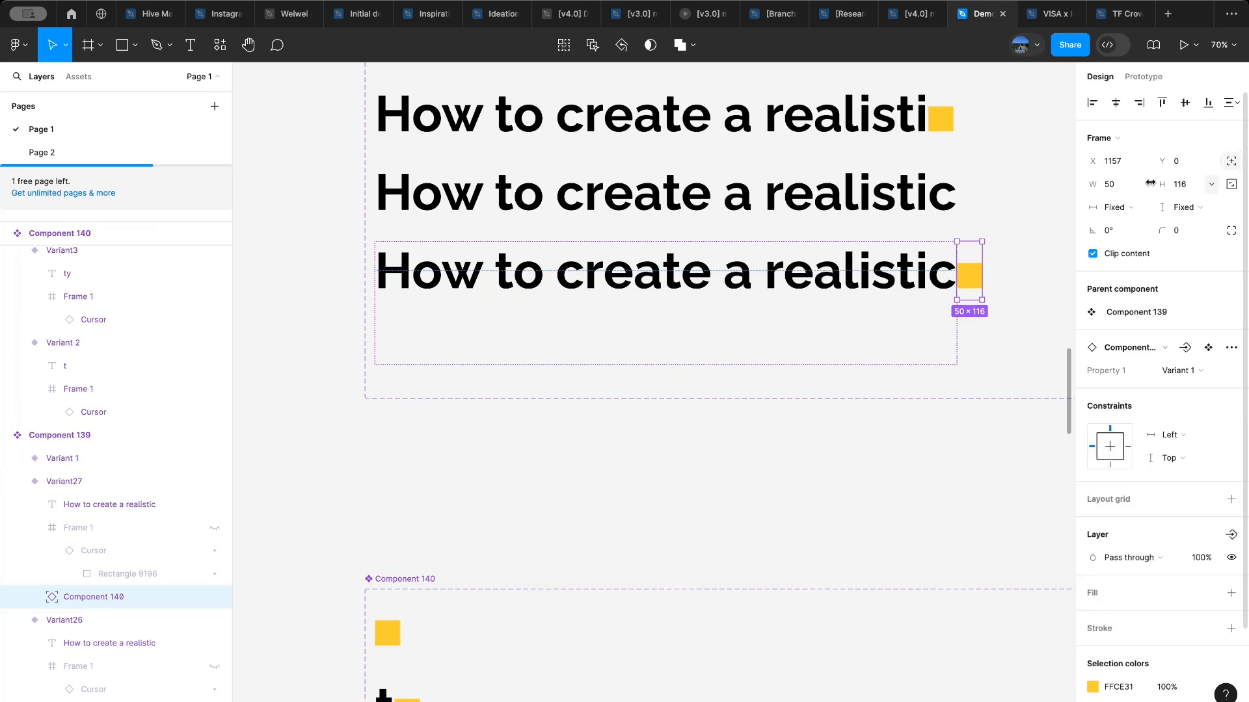
left_click_drag(979, 272, 433, 335)
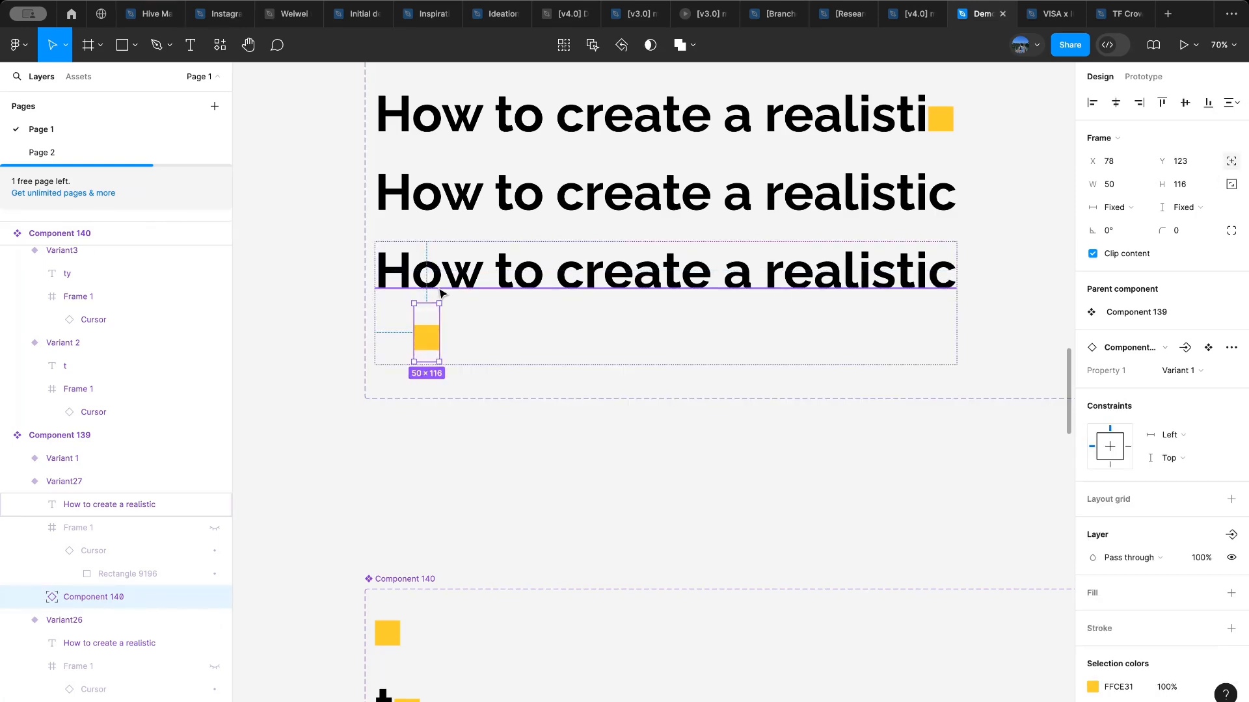
Step: Set Variant27's height to twice the 116 text line height and move the cursor instance to Y 116
left_click(475, 298)
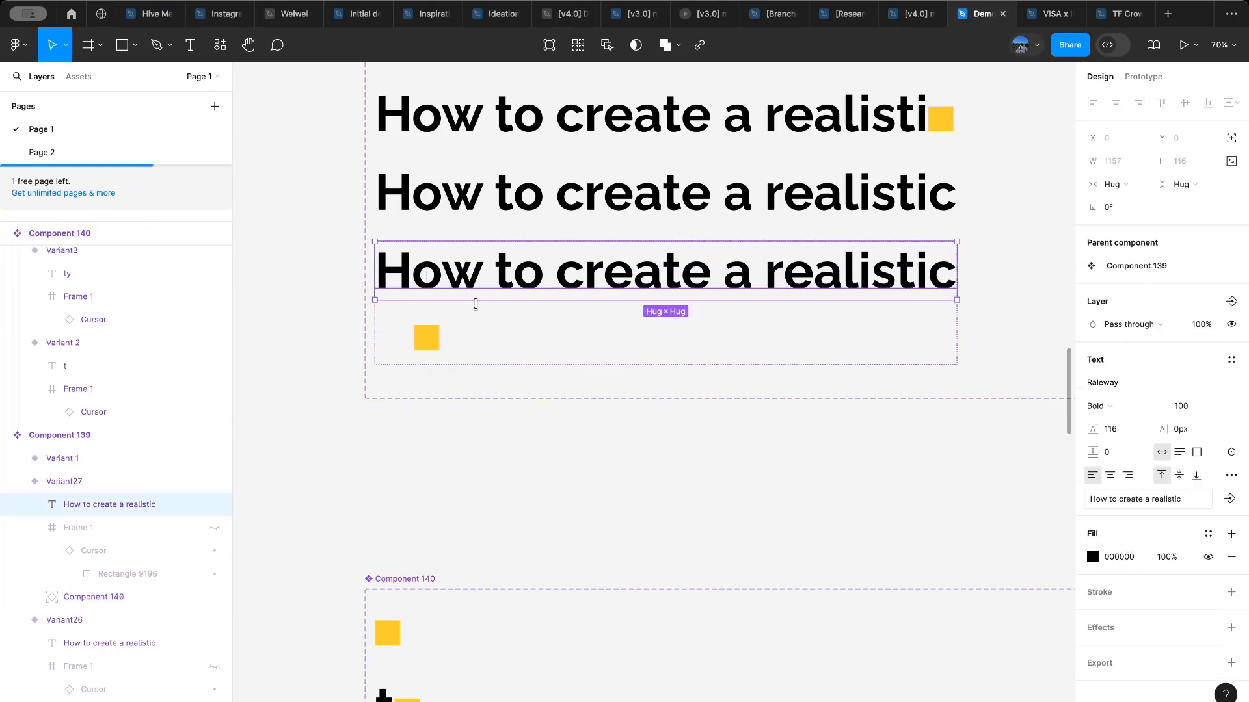
left_click(741, 323)
left_click(1178, 184)
type("116")
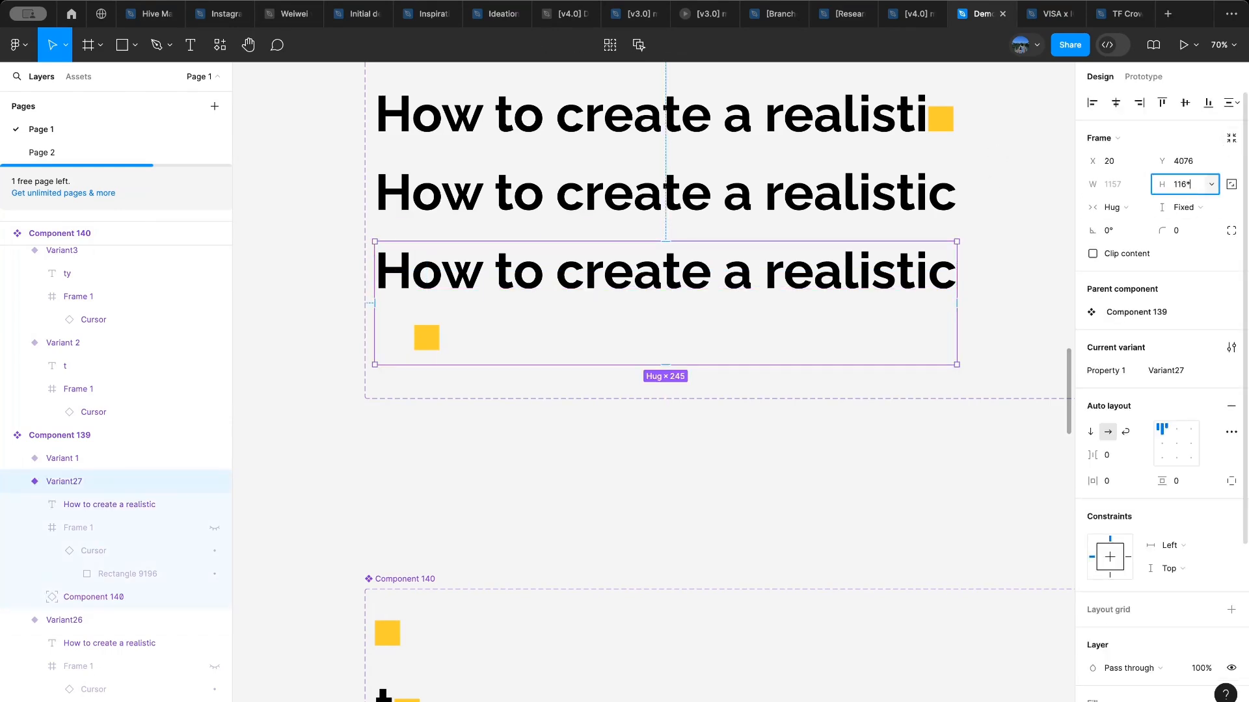
left_click(432, 333)
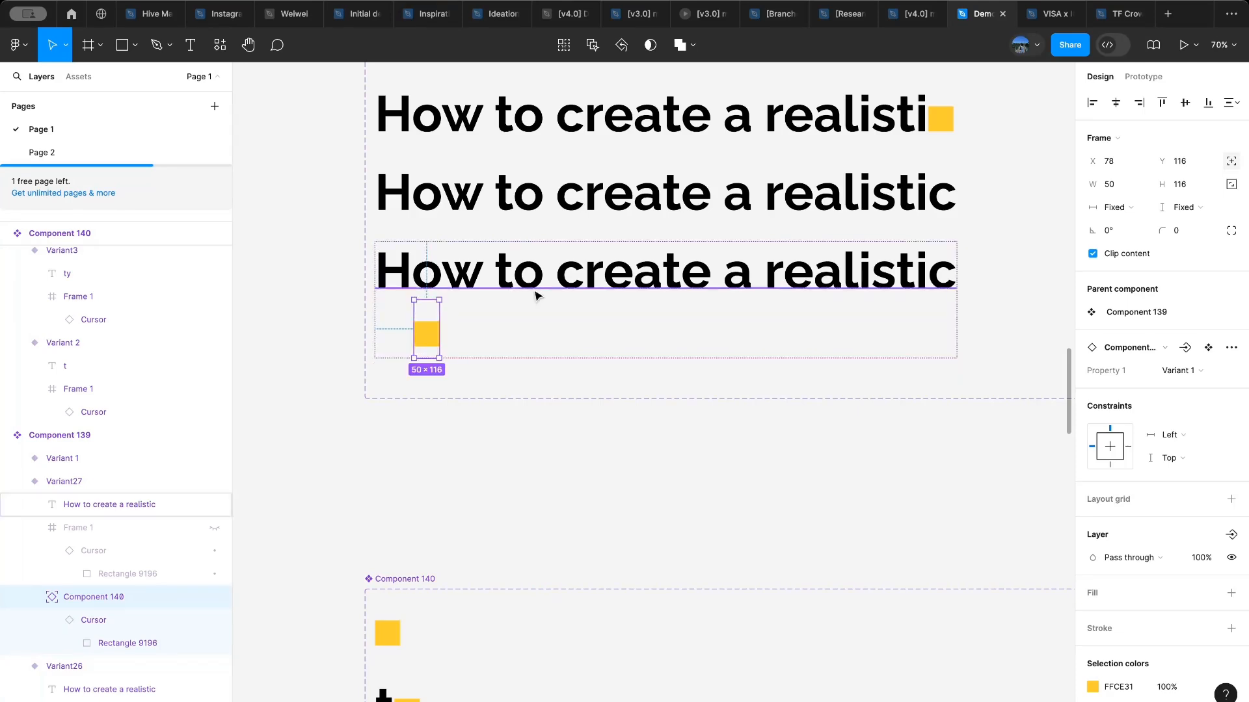
left_click(541, 312)
scroll(541, 312, "up", 2)
left_click(449, 398)
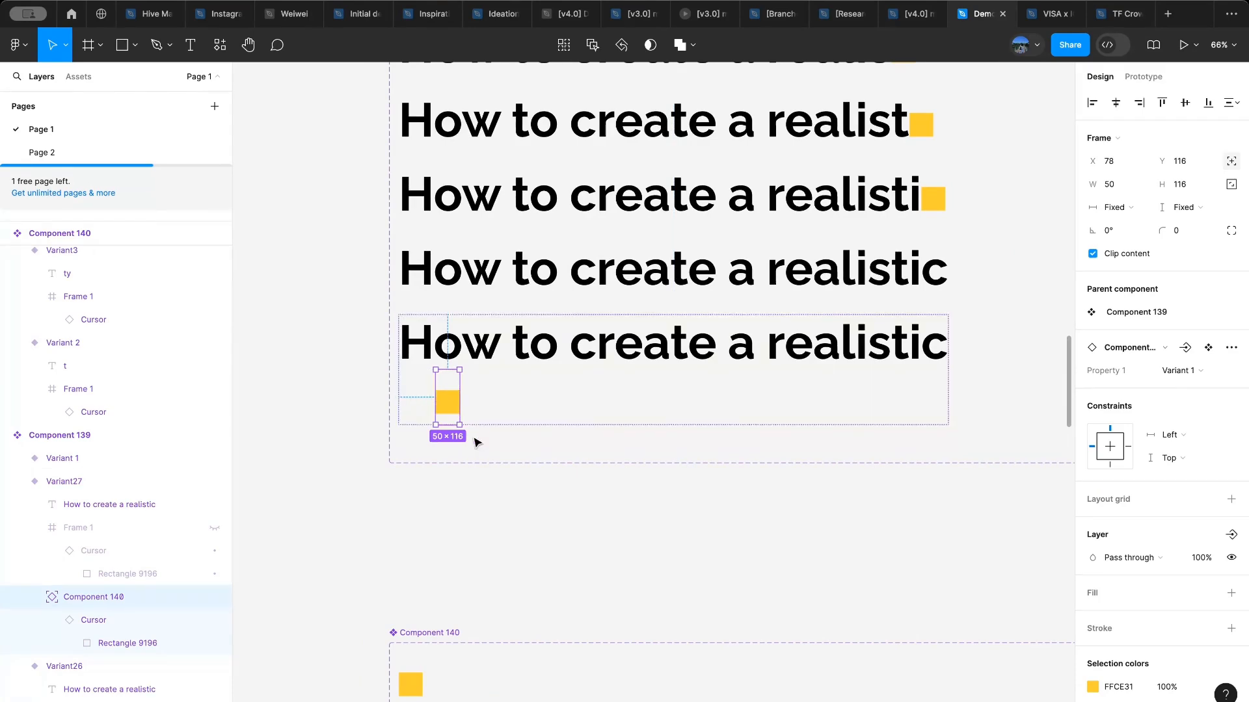
Step: Copy the two-line heading "How to create a realistic typing animation in Figma" from the VerbalizeIt page and place it roughly over Variant27
scroll(477, 437, "down", 5)
scroll(471, 436, "right", 10)
scroll(477, 440, "down", 3)
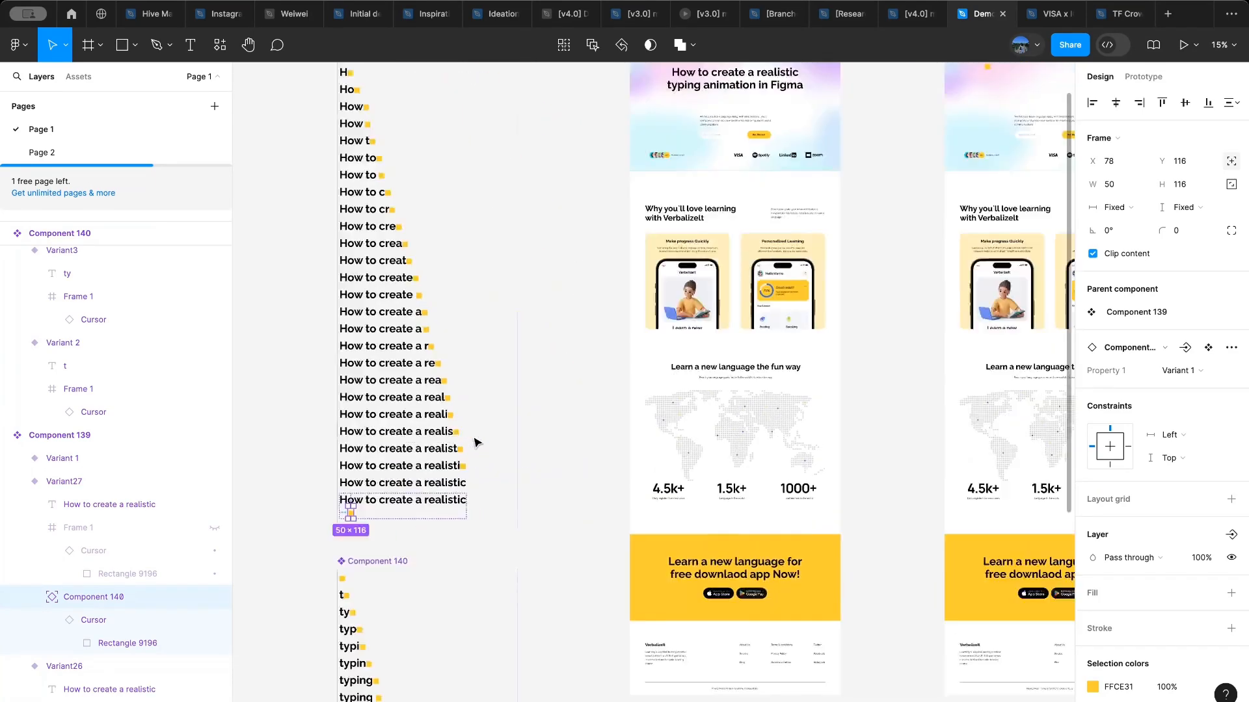
scroll(434, 362, "up", 5)
left_click(448, 281)
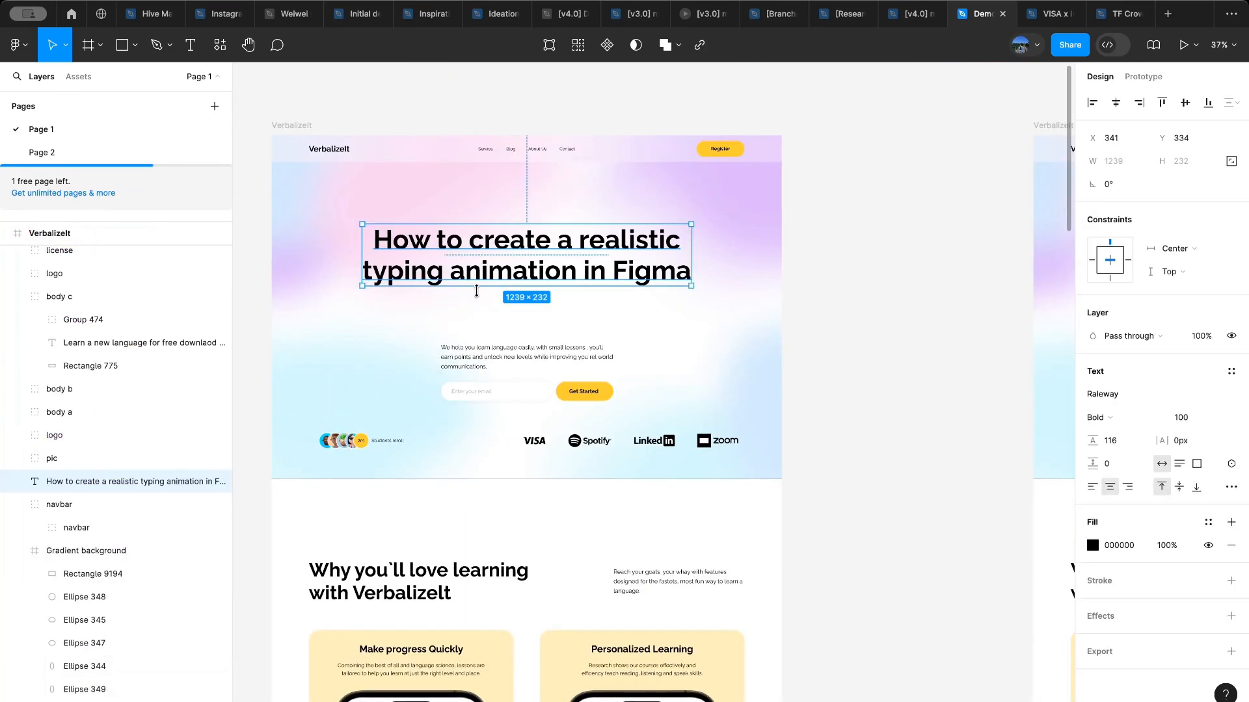
scroll(469, 290, "down", 3)
scroll(478, 295, "left", 5)
scroll(549, 466, "down", 3)
scroll(549, 465, "up", 10)
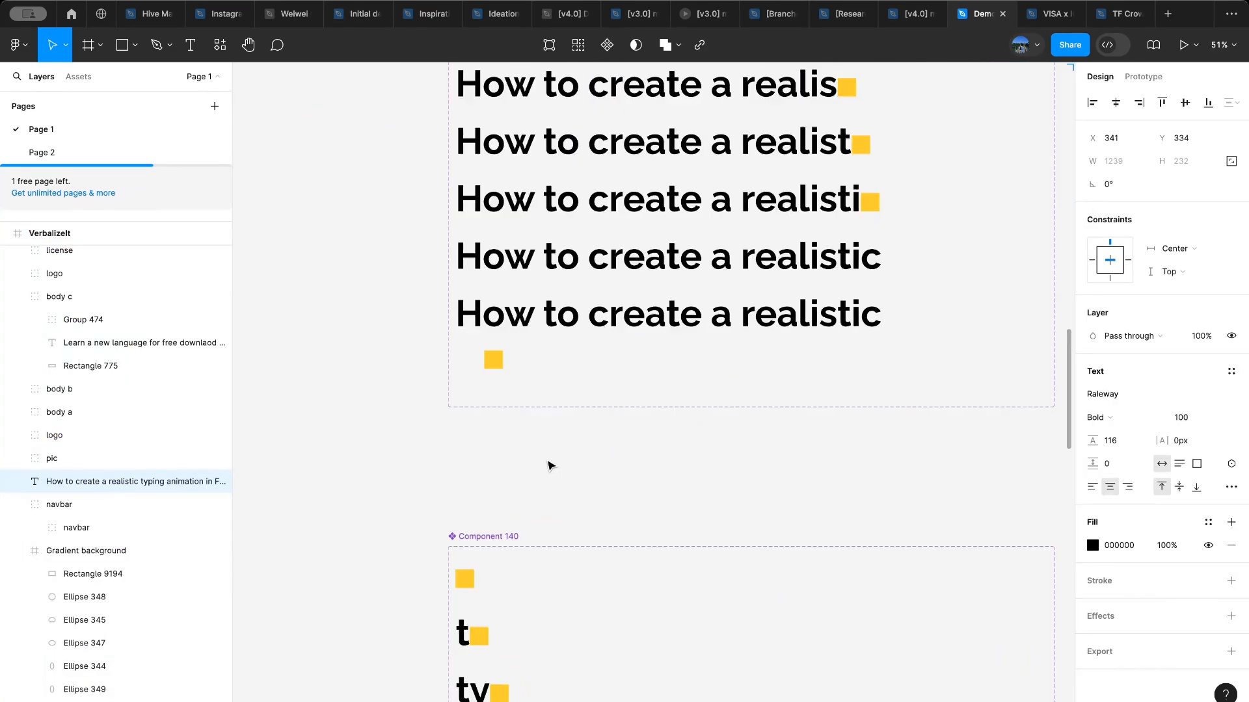
key("ctrl+v")
left_click_drag(499, 367, 521, 348)
Step: Change the pasted heading's fill to the red FF5252
left_click(1092, 451)
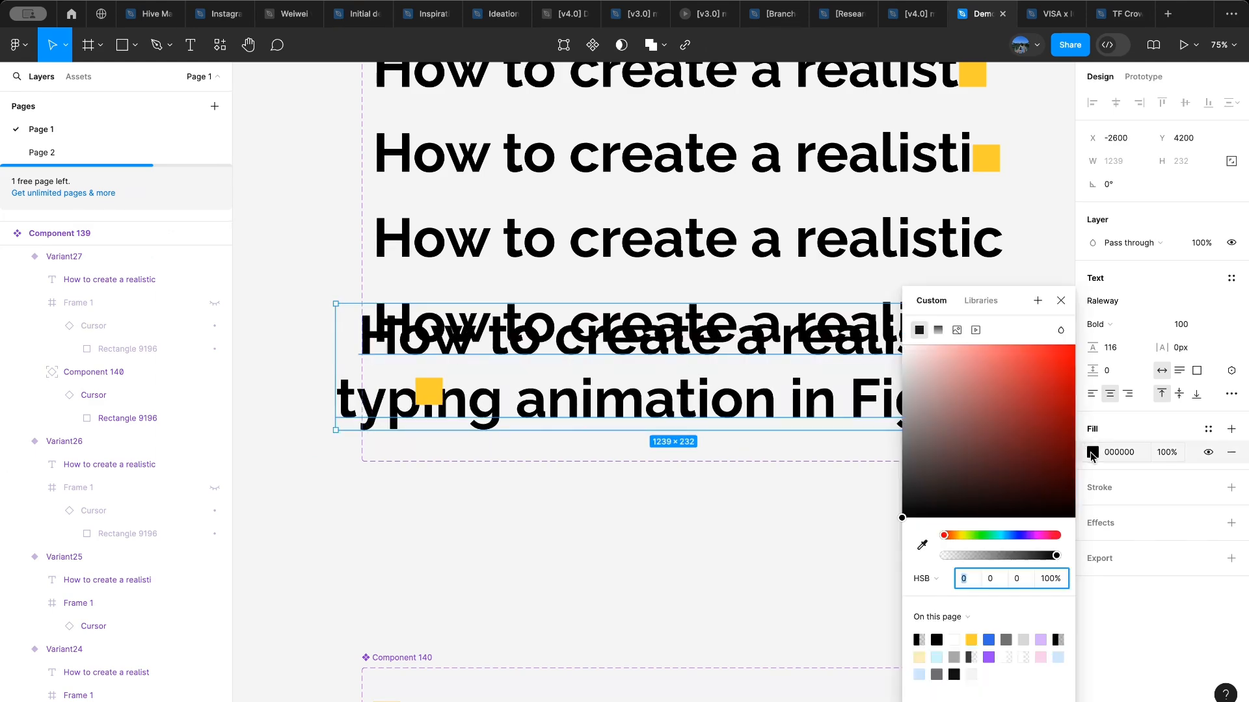
left_click(1016, 354)
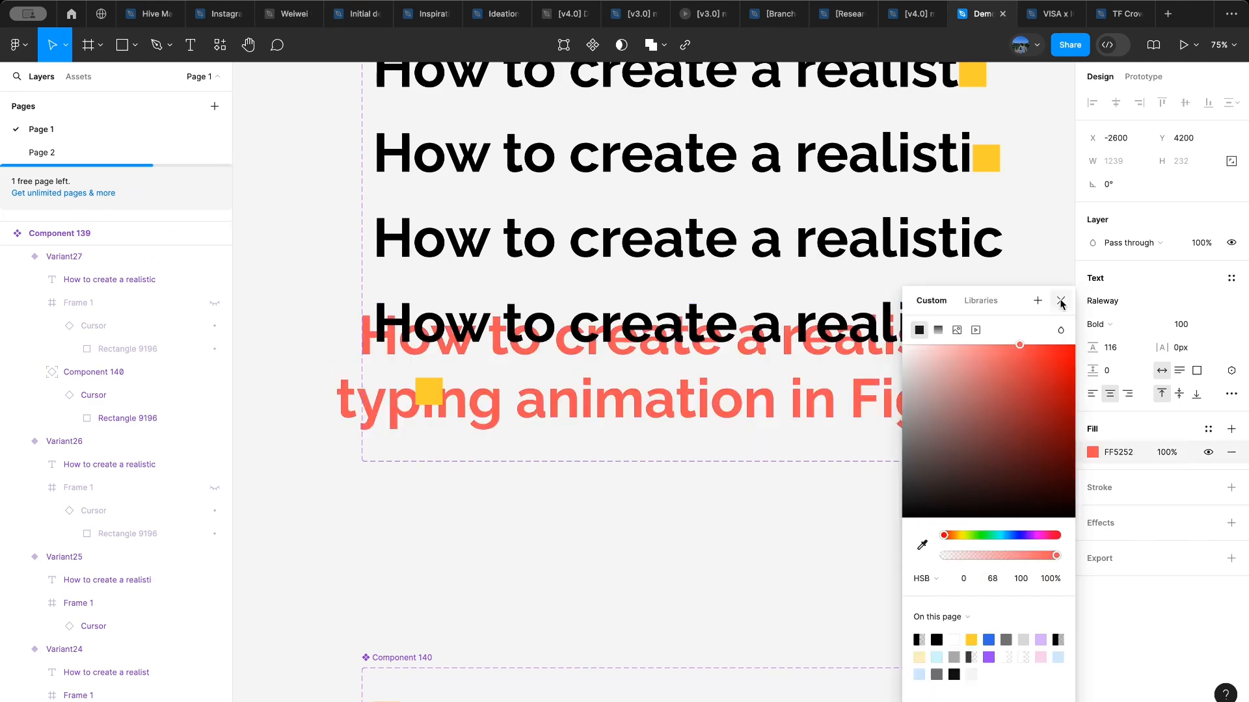
left_click(1060, 301)
Step: Align the red heading's first line exactly over Variant27's text, at X -2574, Y 4177
left_click_drag(493, 408, 503, 398)
scroll(502, 395, "up", 5)
scroll(504, 395, "left", 1)
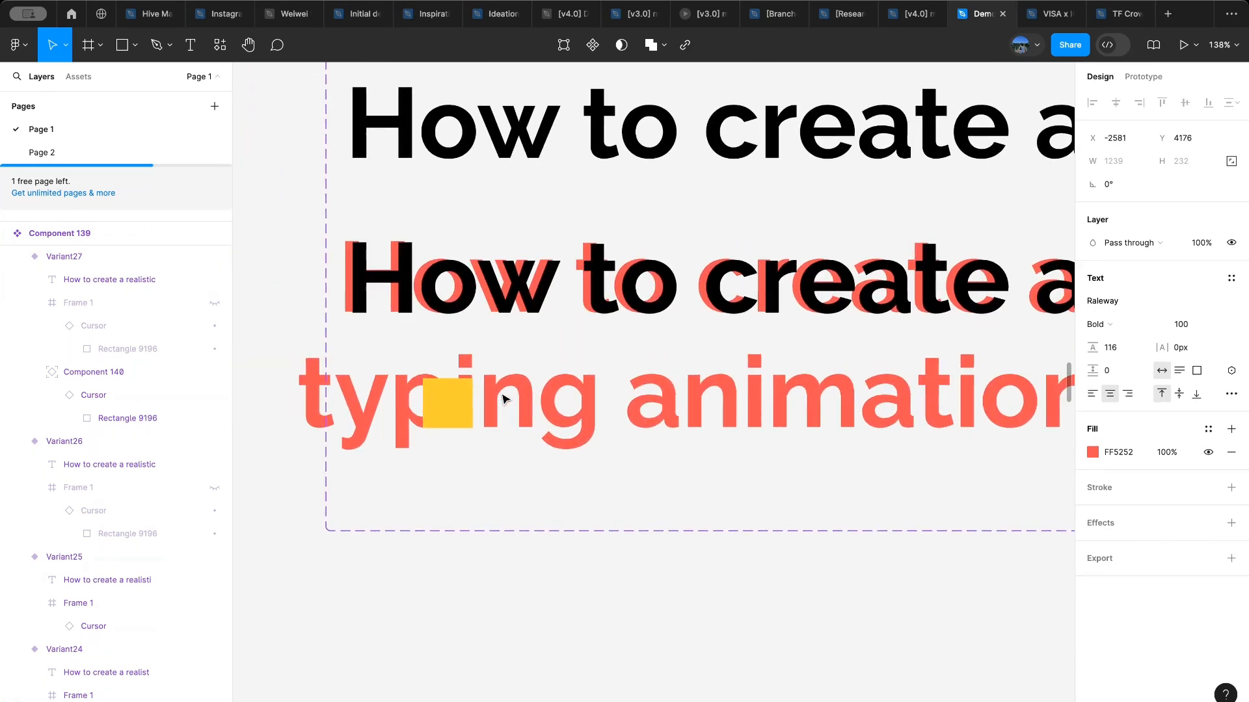
left_click_drag(379, 391, 387, 391)
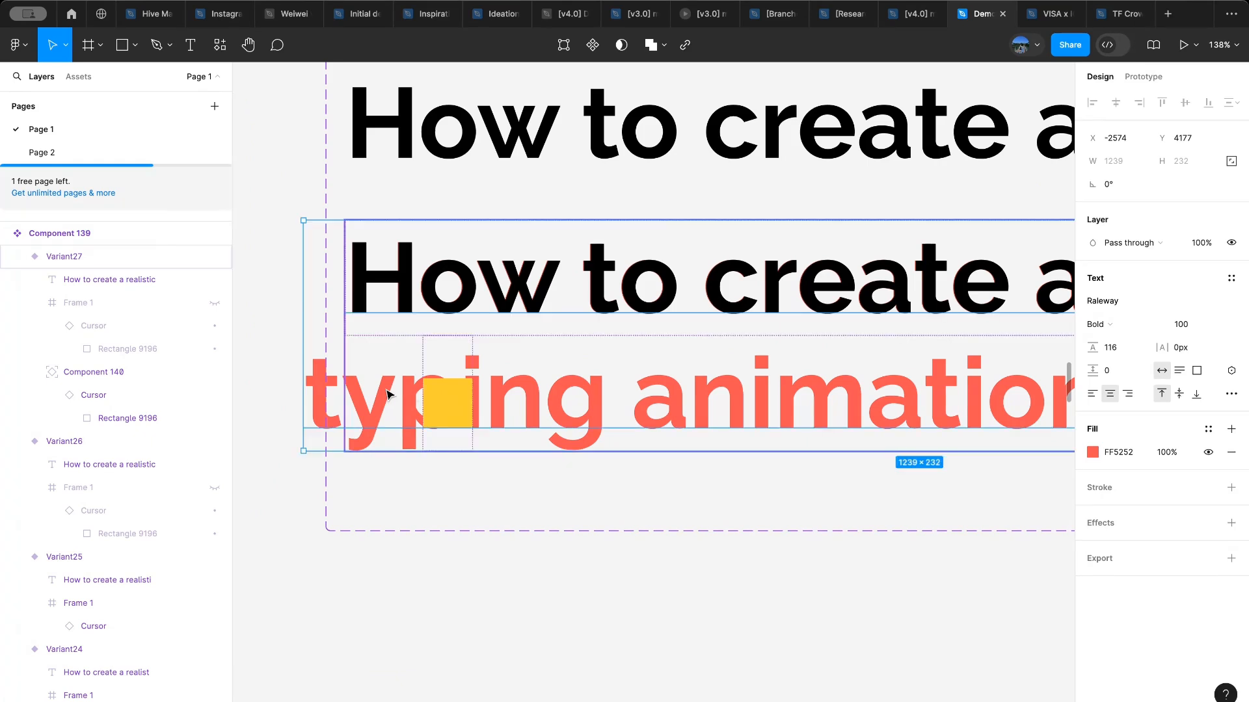
Step: Shift the cursor instance left to the start of the red heading's second line and extend Component 139's left edge
left_click(445, 362, "super")
key("shift+Left")
key("shift+Left")
key("shift+Left")
key("shift+Left")
key("shift+Left")
key("shift+Left")
key("shift+Left")
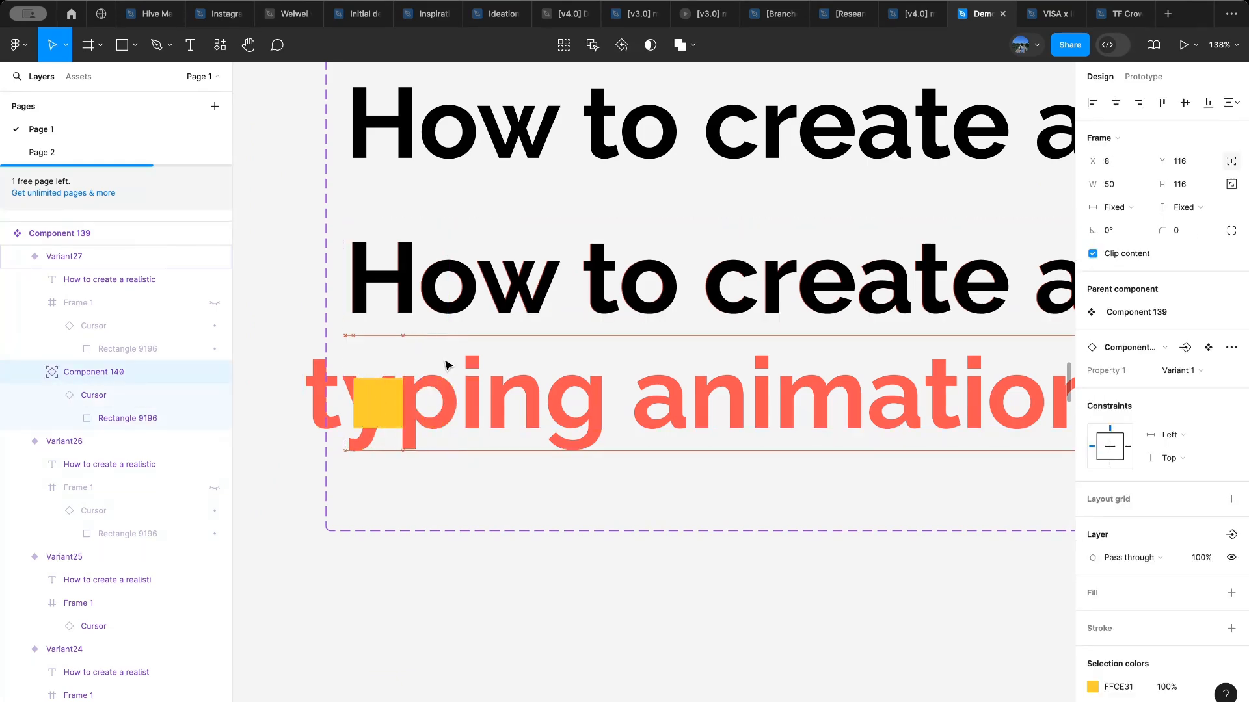
left_click_drag(318, 285, 305, 287)
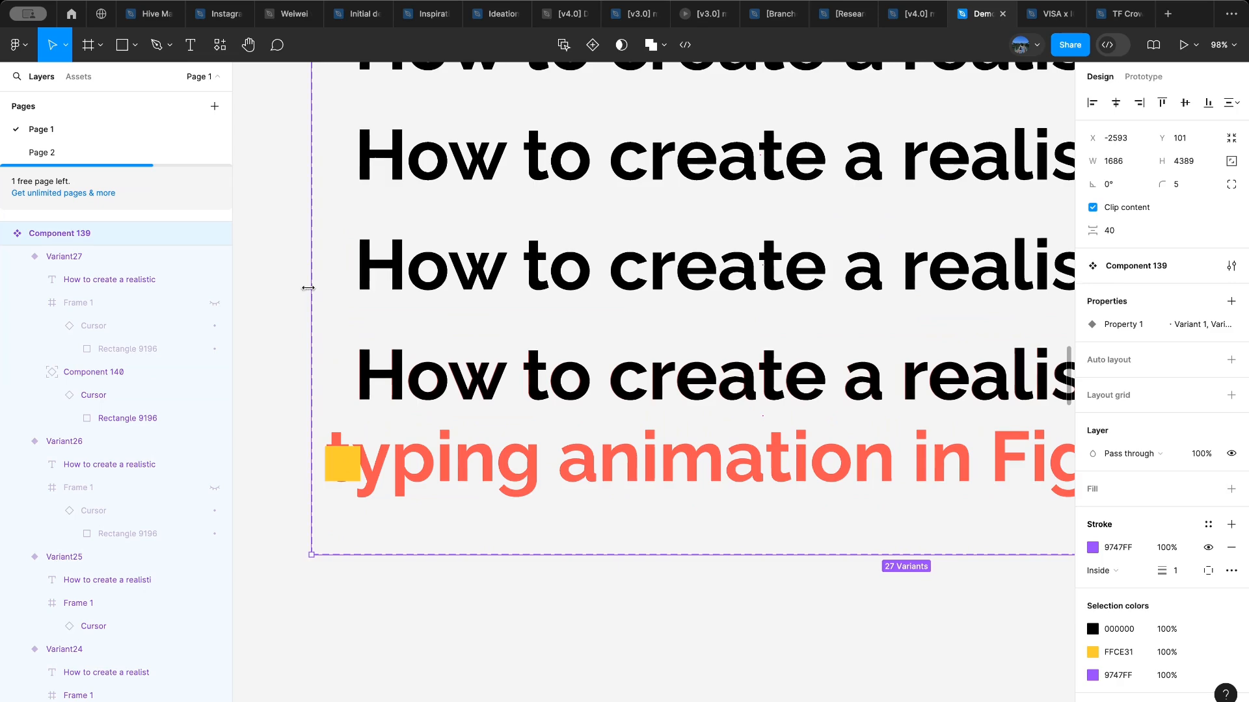
Step: Delete the red guide heading from over Variant27
scroll(362, 465, "up", 3)
left_click(398, 488)
scroll(601, 486, "down", 6)
scroll(601, 484, "right", 3)
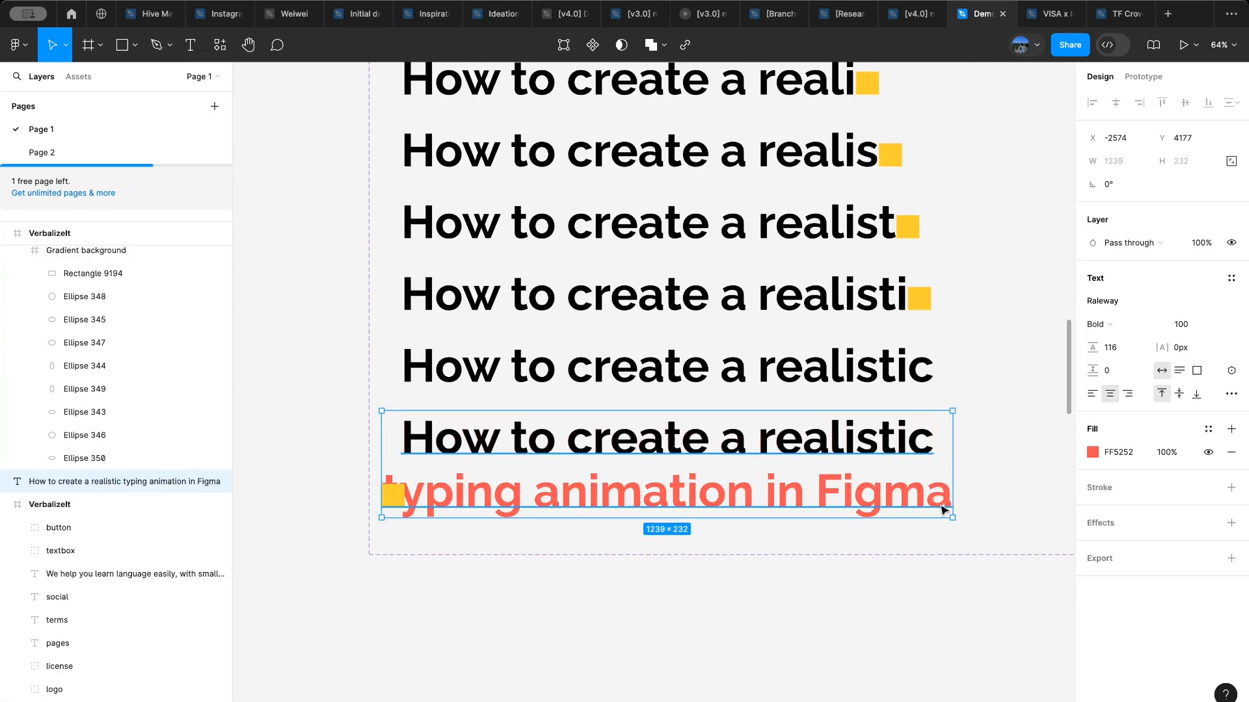
key("Delete")
scroll(496, 481, "up", 3)
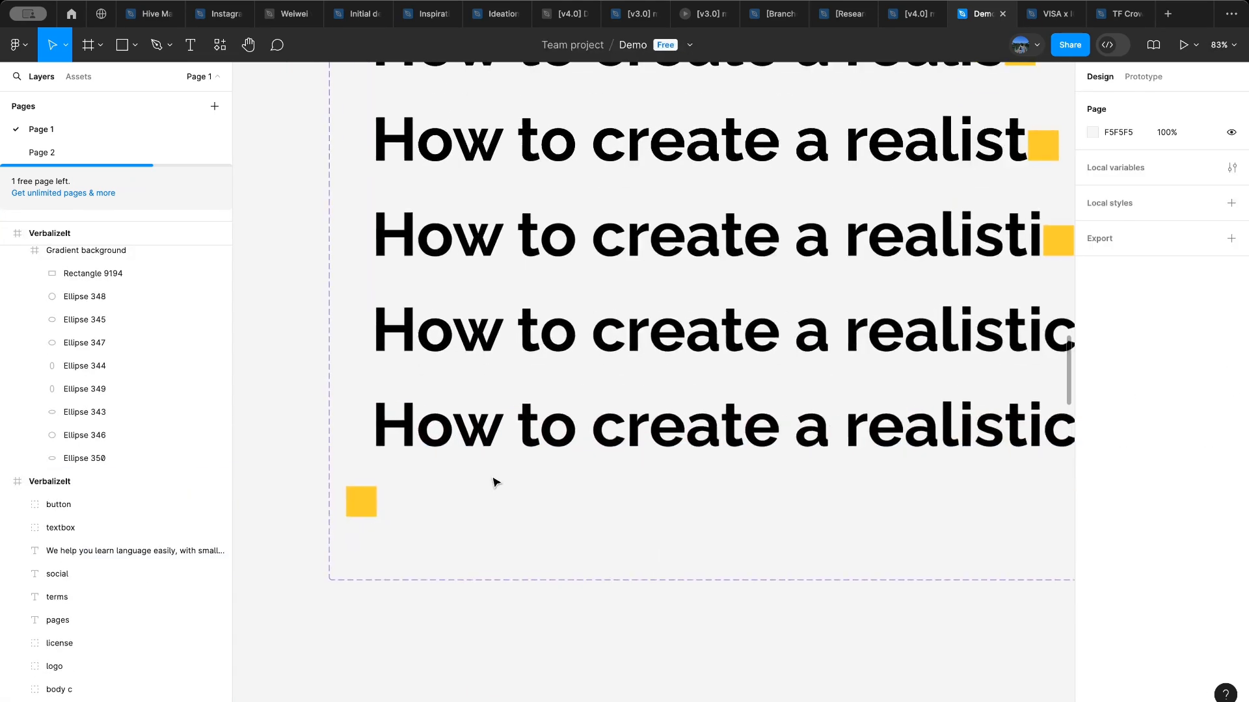
left_click(488, 462)
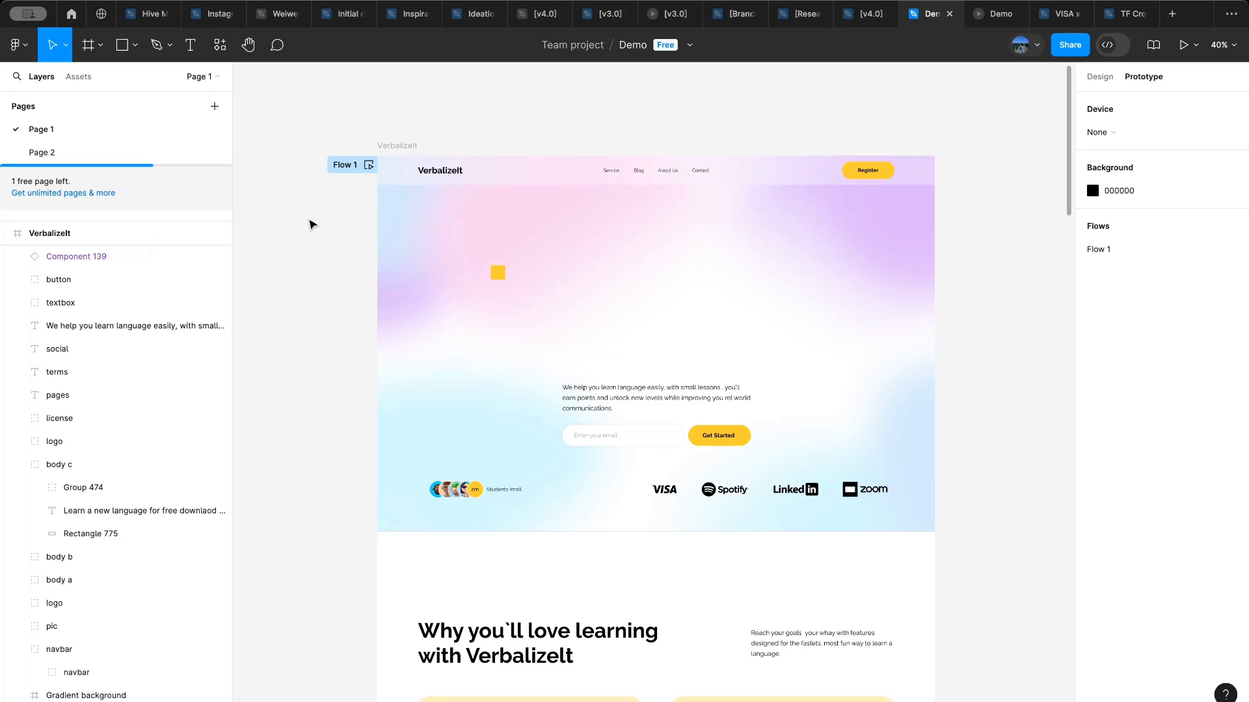
Step: Play the VerbalizeIt prototype preview to check the two-line typing animation
left_click(986, 17)
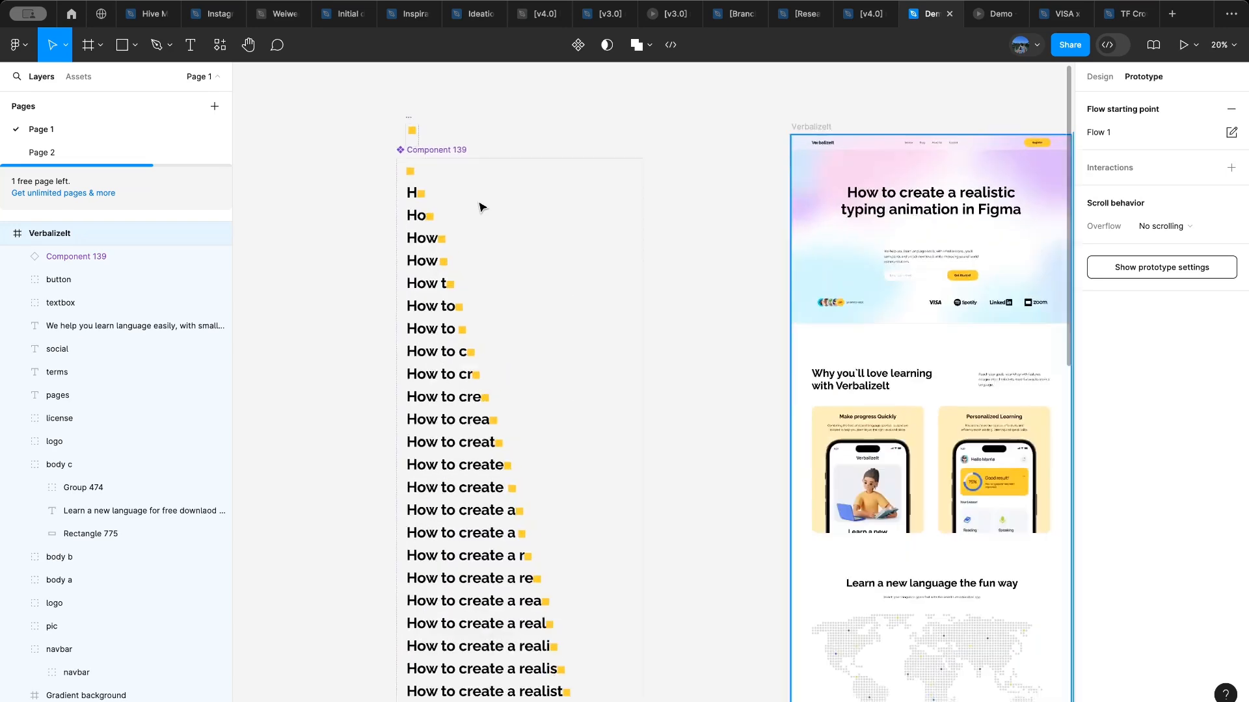
Step: Set the after-delay time from Variant 1 to Variant 2 in Component 139 to 1000 ms
scroll(479, 203, "up", 1)
scroll(418, 173, "up", 5)
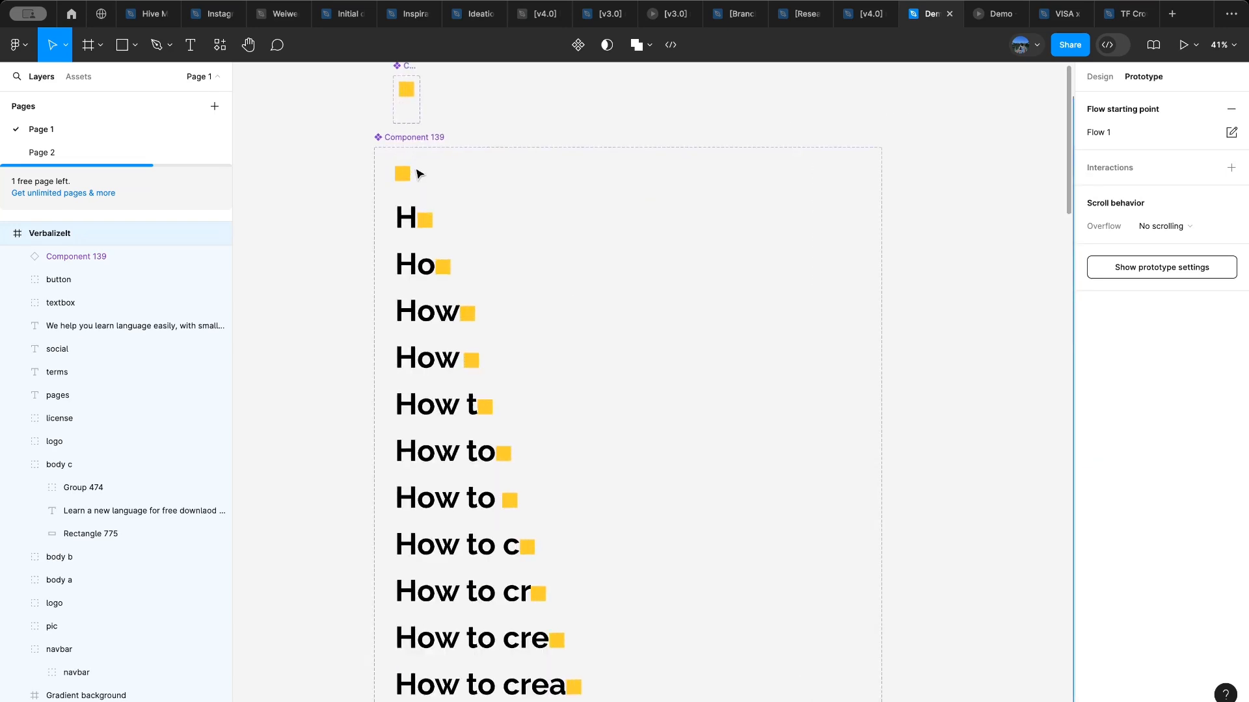
left_click(417, 173)
scroll(416, 189, "up", 5)
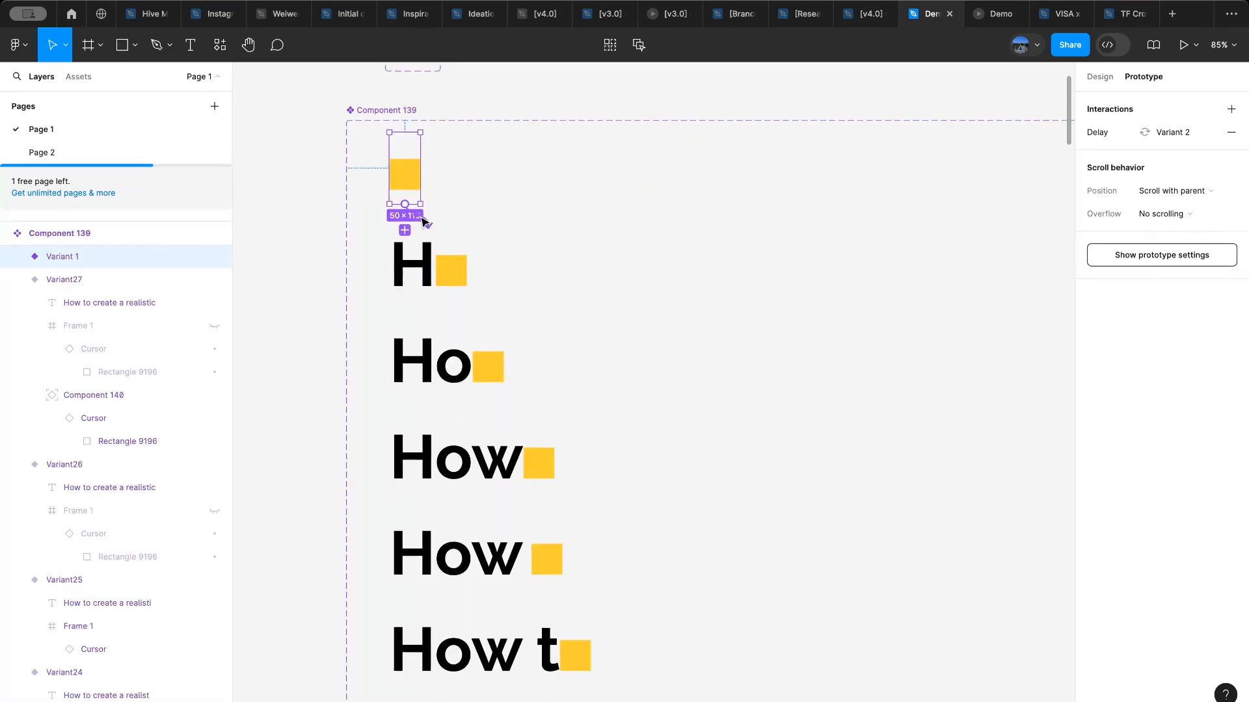
left_click(423, 221)
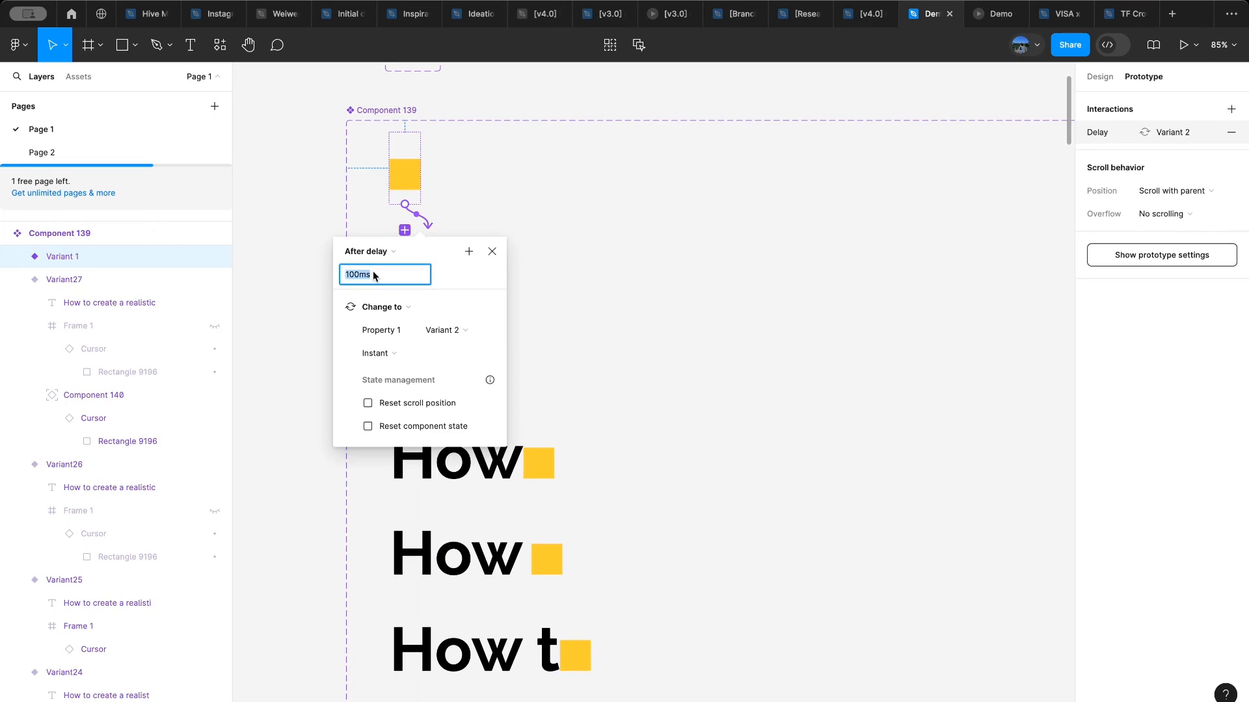
type("1000")
key("Return")
left_click(314, 287)
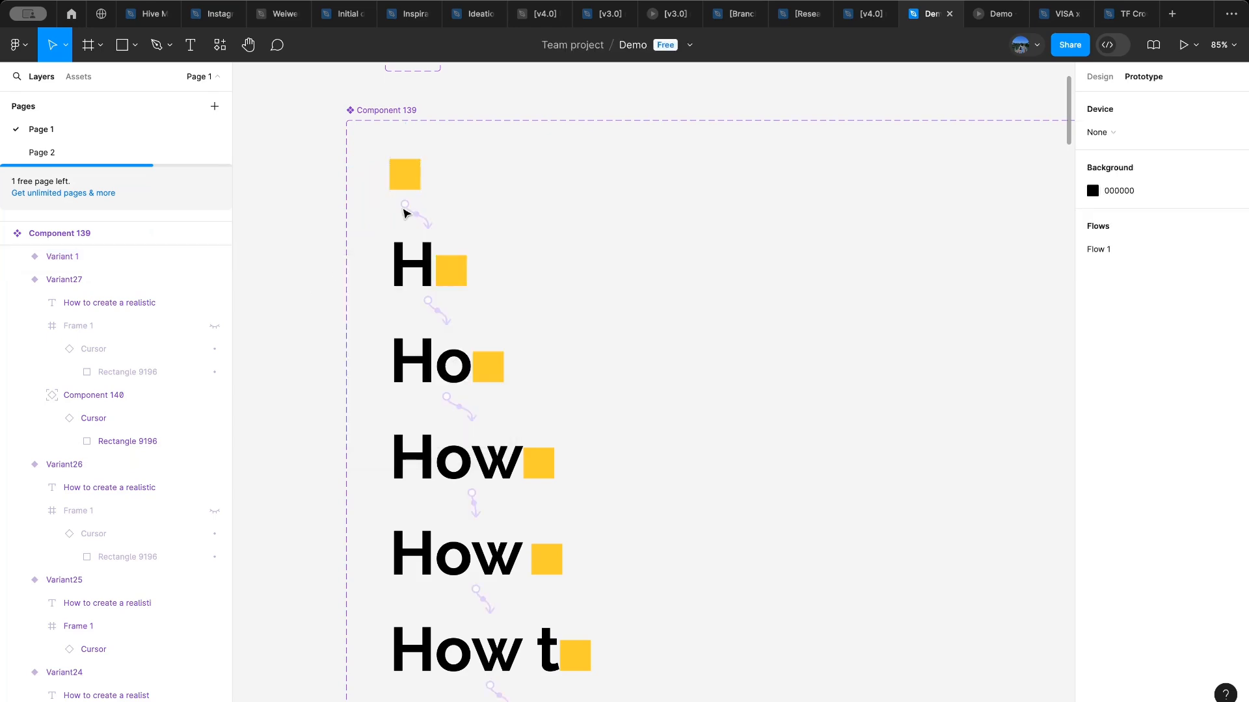
Step: Extend the lower edge of Component 140 and add a variant below the last "typing animation in figma"
scroll(489, 333, "down", 5)
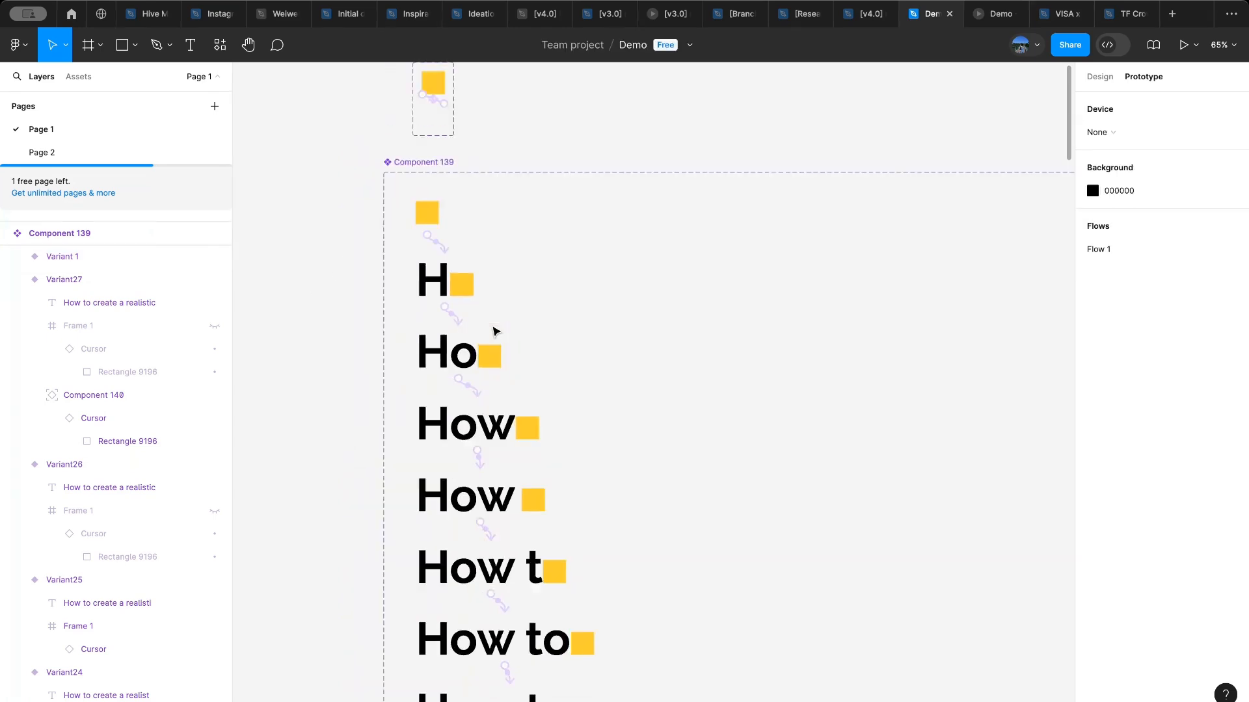
scroll(495, 332, "down", 3)
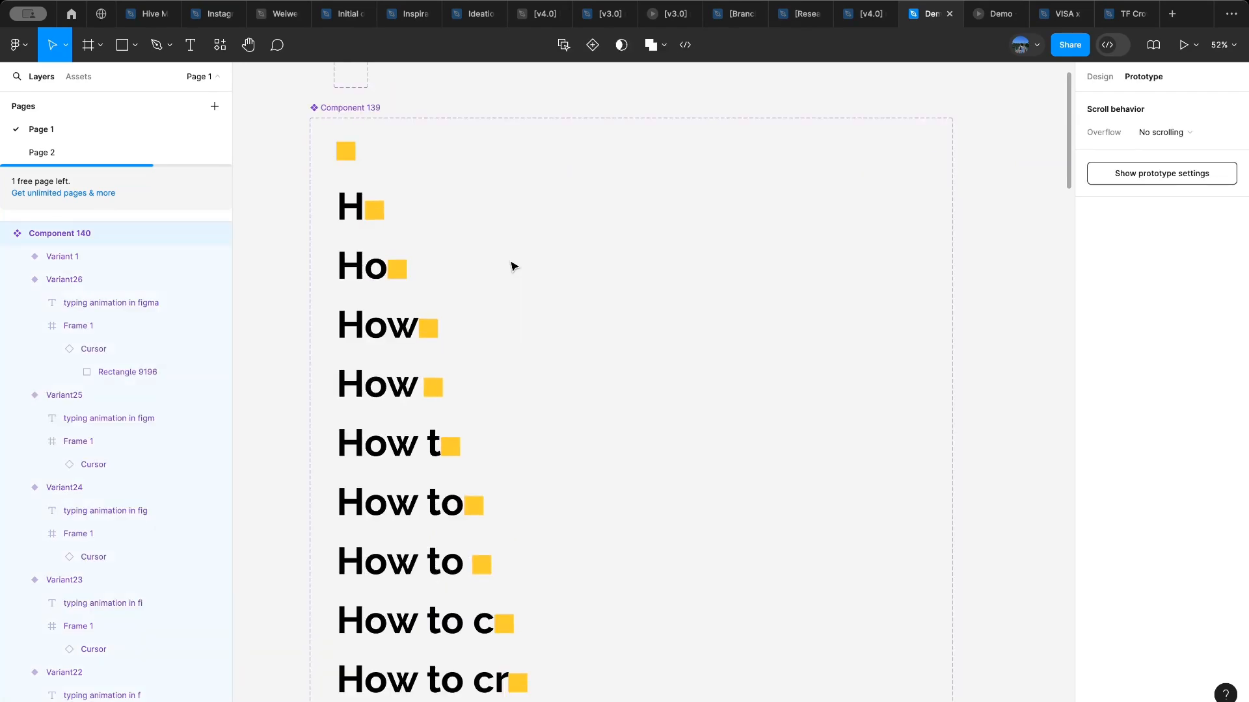
scroll(514, 266, "down", 20)
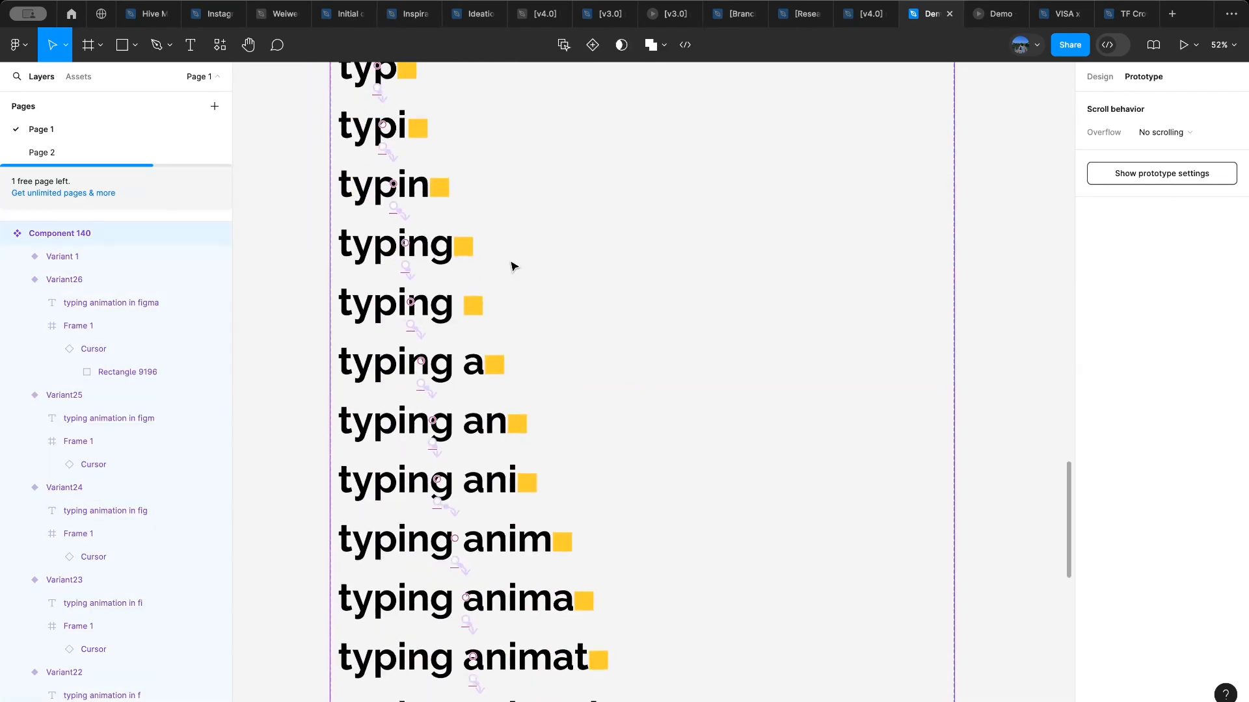
scroll(514, 267, "down", 16)
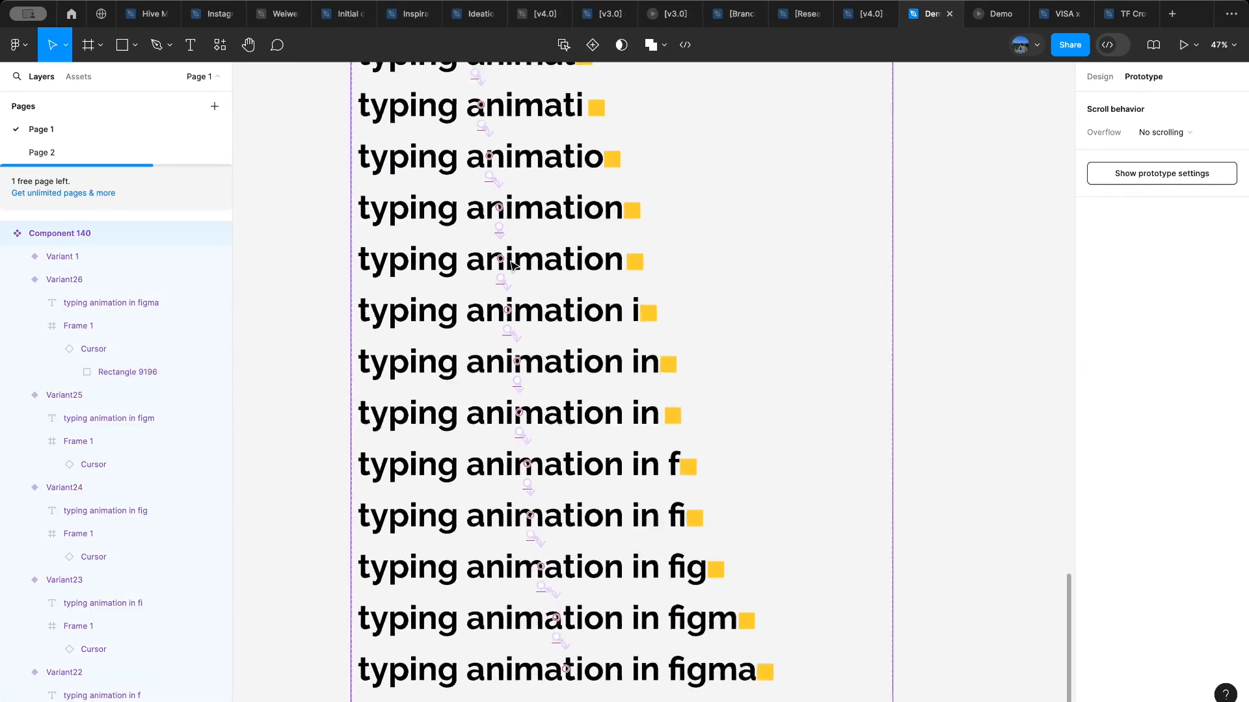
scroll(513, 266, "up", 1)
left_click_drag(599, 527, 597, 549)
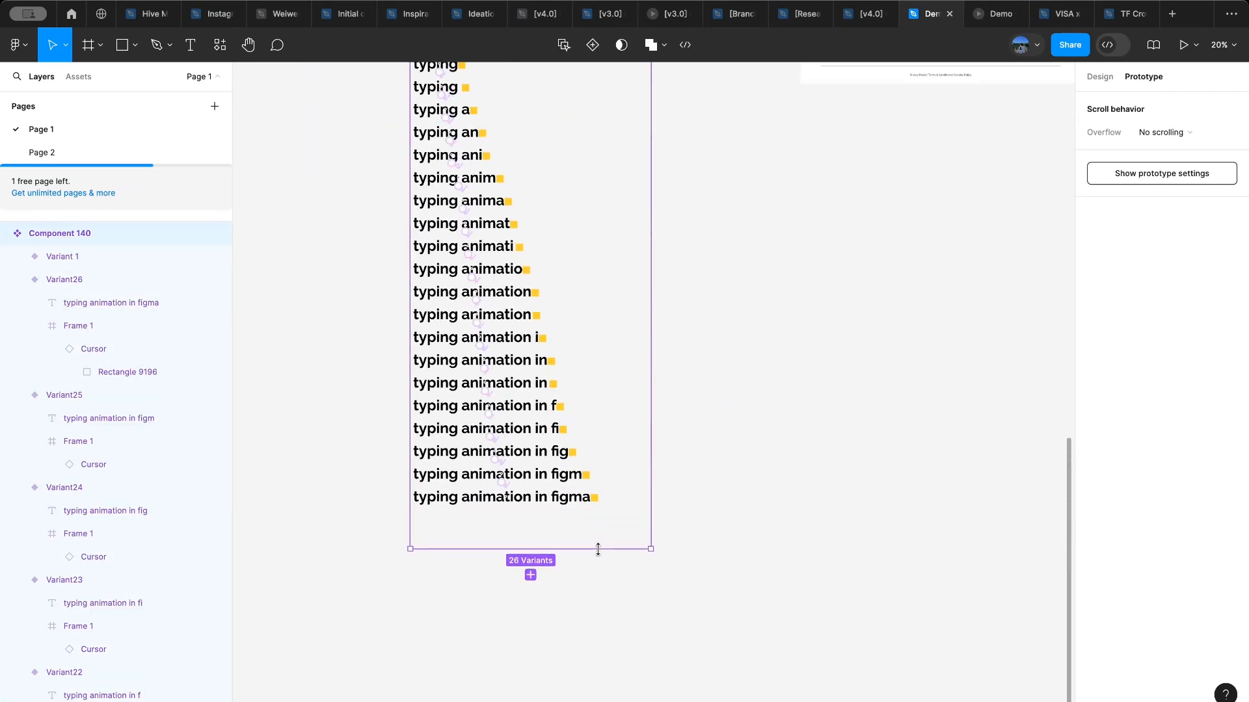
scroll(512, 488, "up", 5)
left_click(511, 504)
left_click(497, 561)
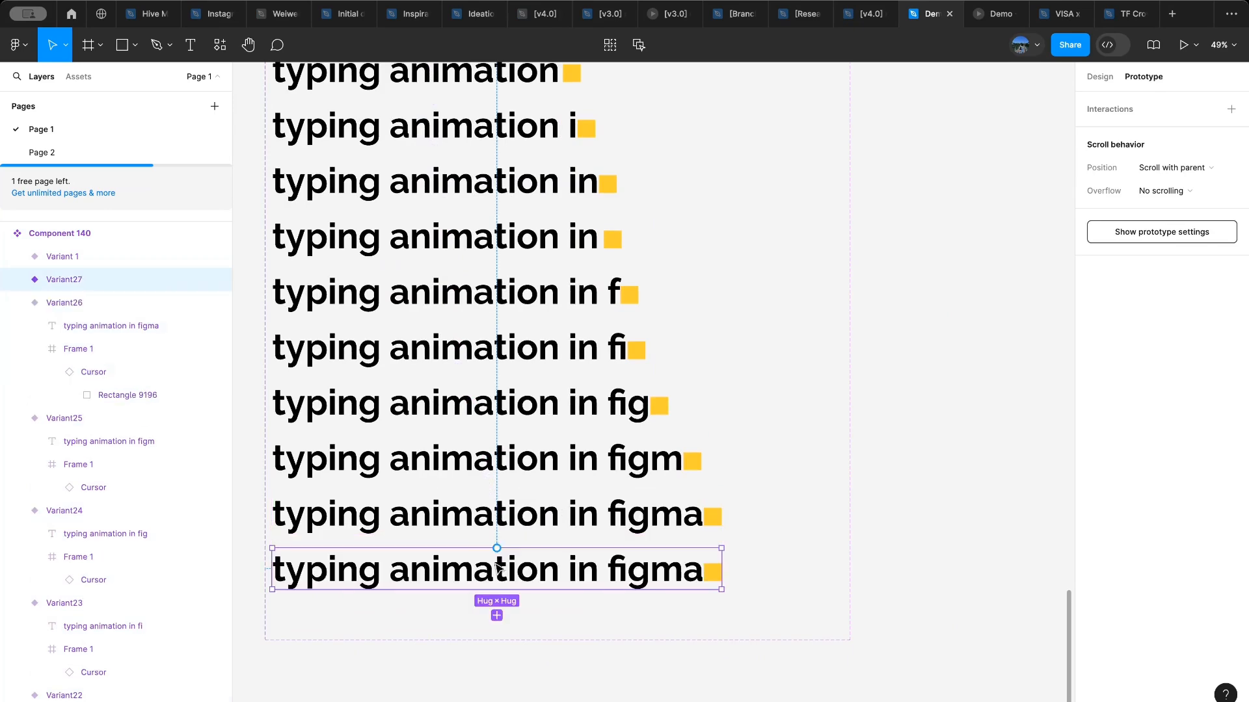
Step: Hide the cursor's Frame 1 in the new last variant of Component 140
left_click(713, 576, "super")
key("shift+Return")
key("shift+Return")
left_click(215, 327)
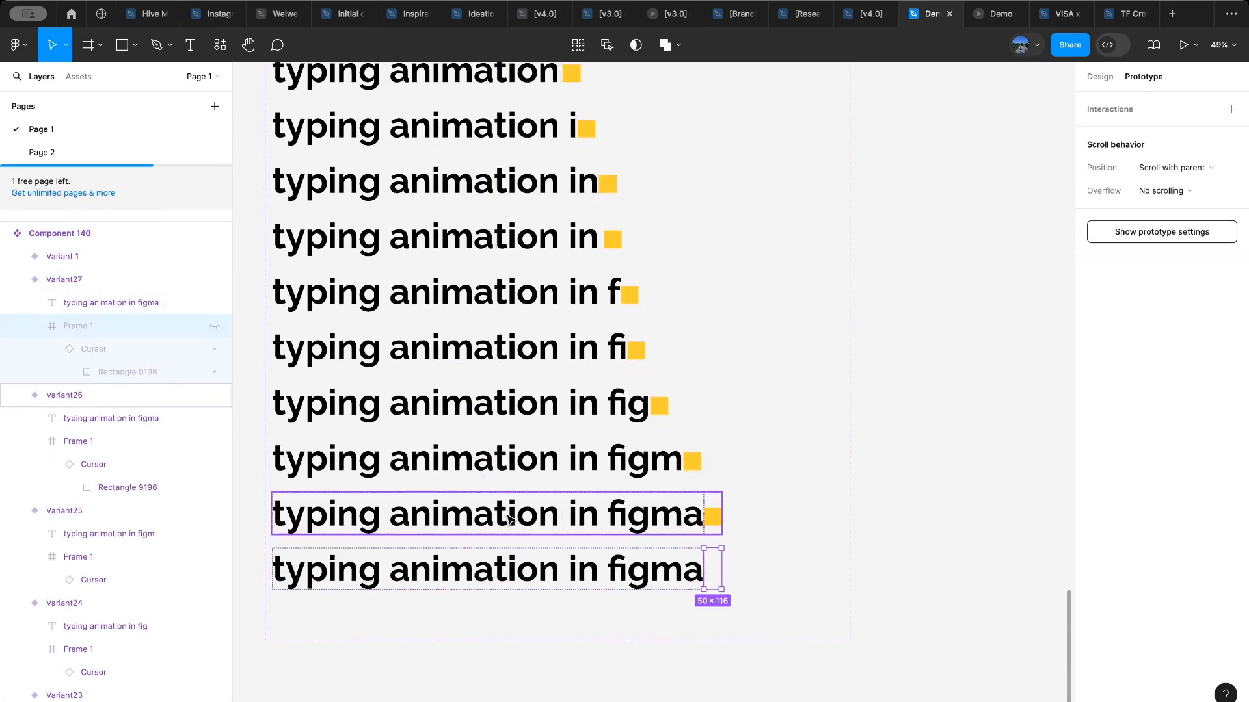
Step: Connect Variant26 to Variant27 in Component 140 with an instant change triggered after a delay of 1200 ms
left_click(507, 523)
scroll(507, 523, "up", 5)
left_click_drag(523, 509, 534, 552)
scroll(478, 570, "down", 5)
scroll(478, 571, "left", 2)
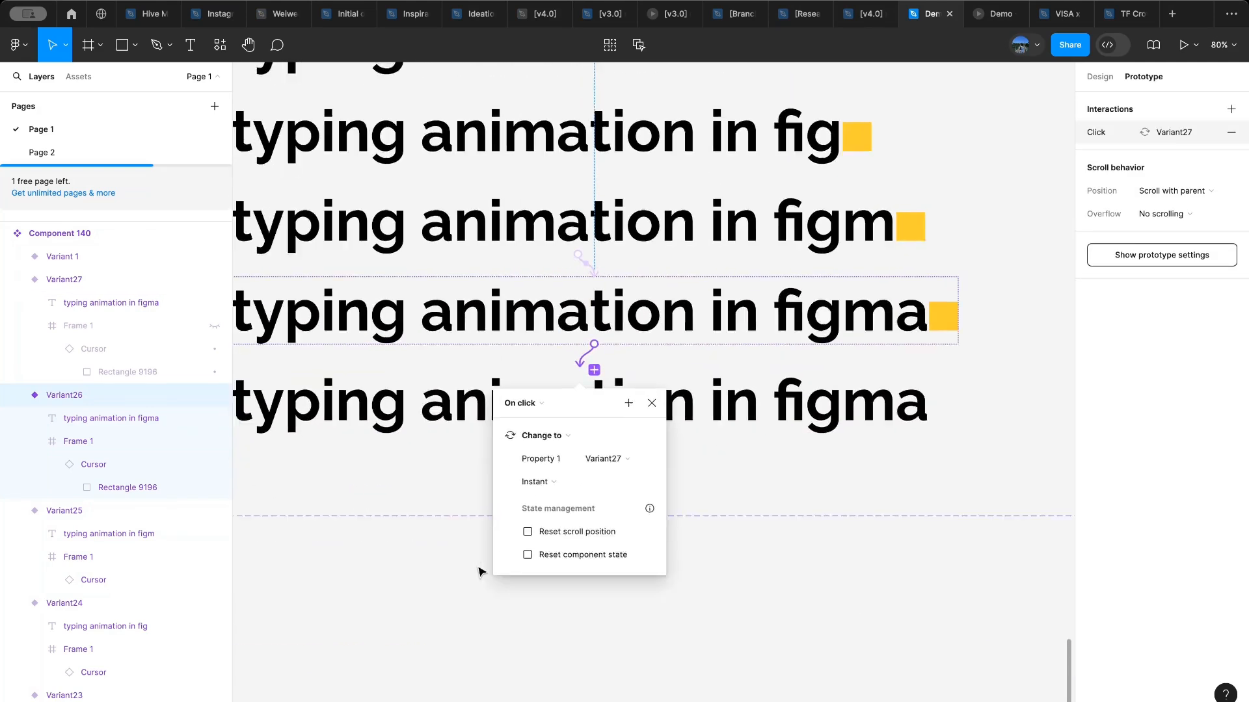
left_click(541, 378)
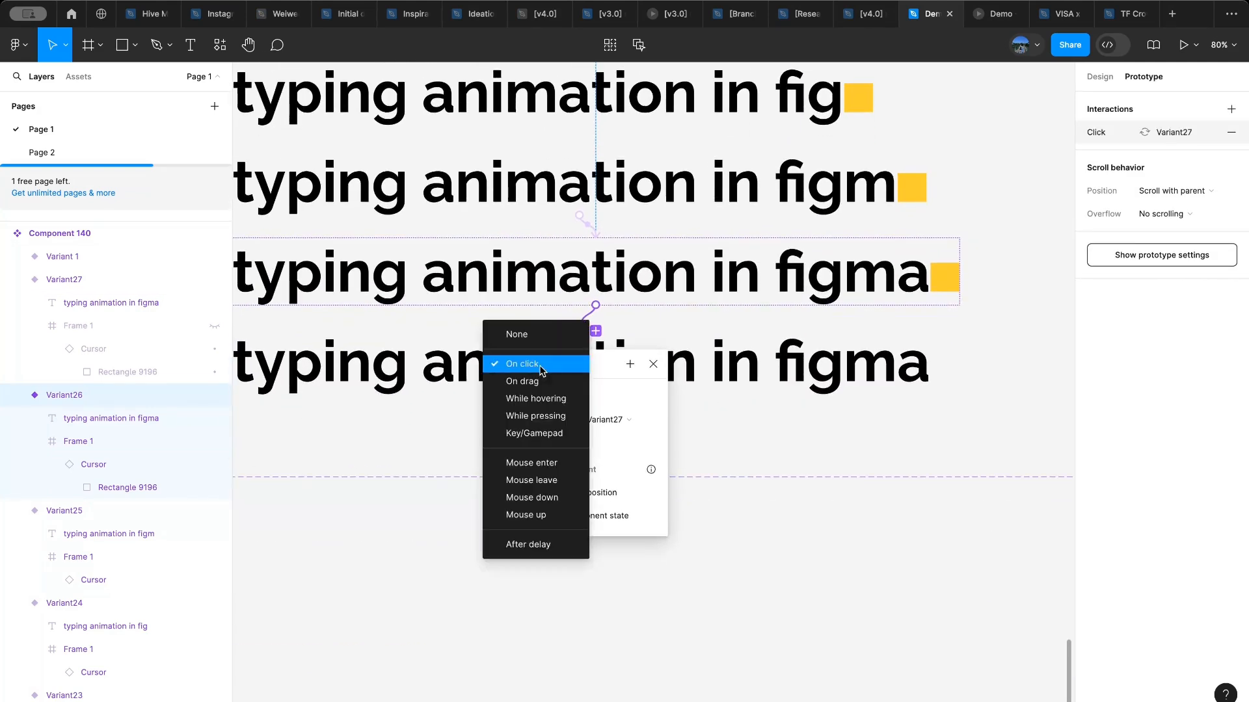
left_click(538, 545)
left_click(537, 388)
type("1200")
key("Return")
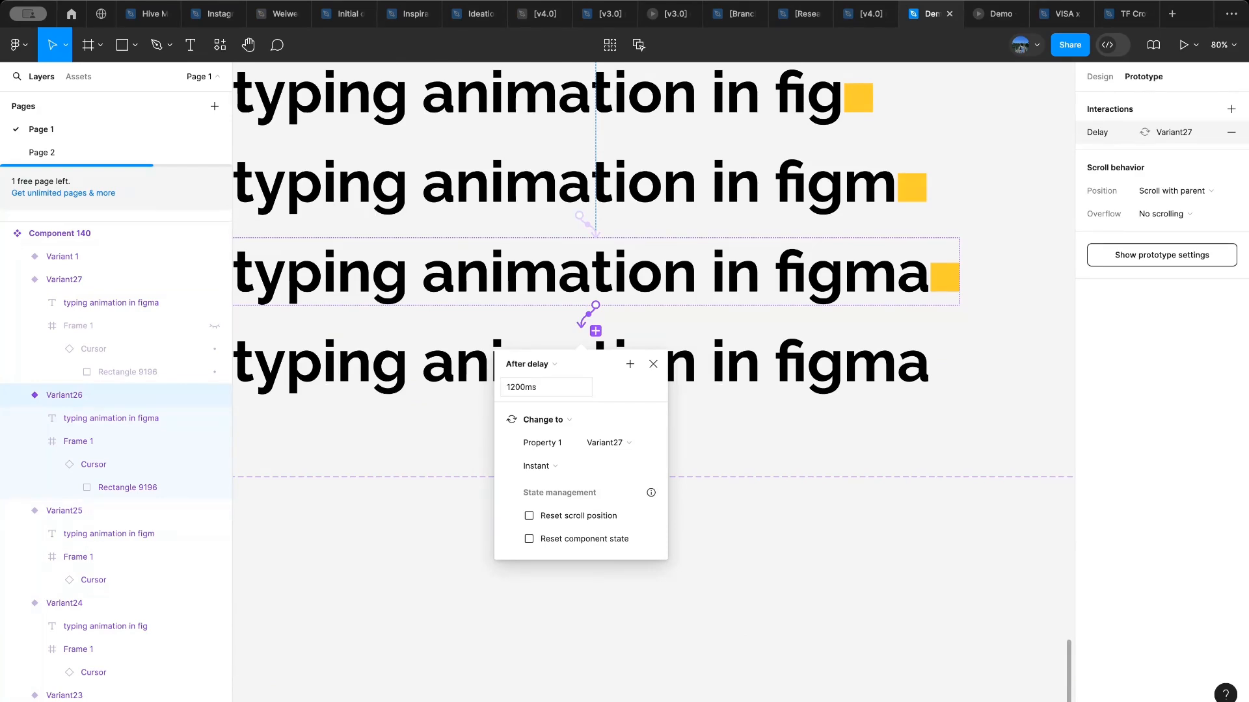
left_click(448, 525)
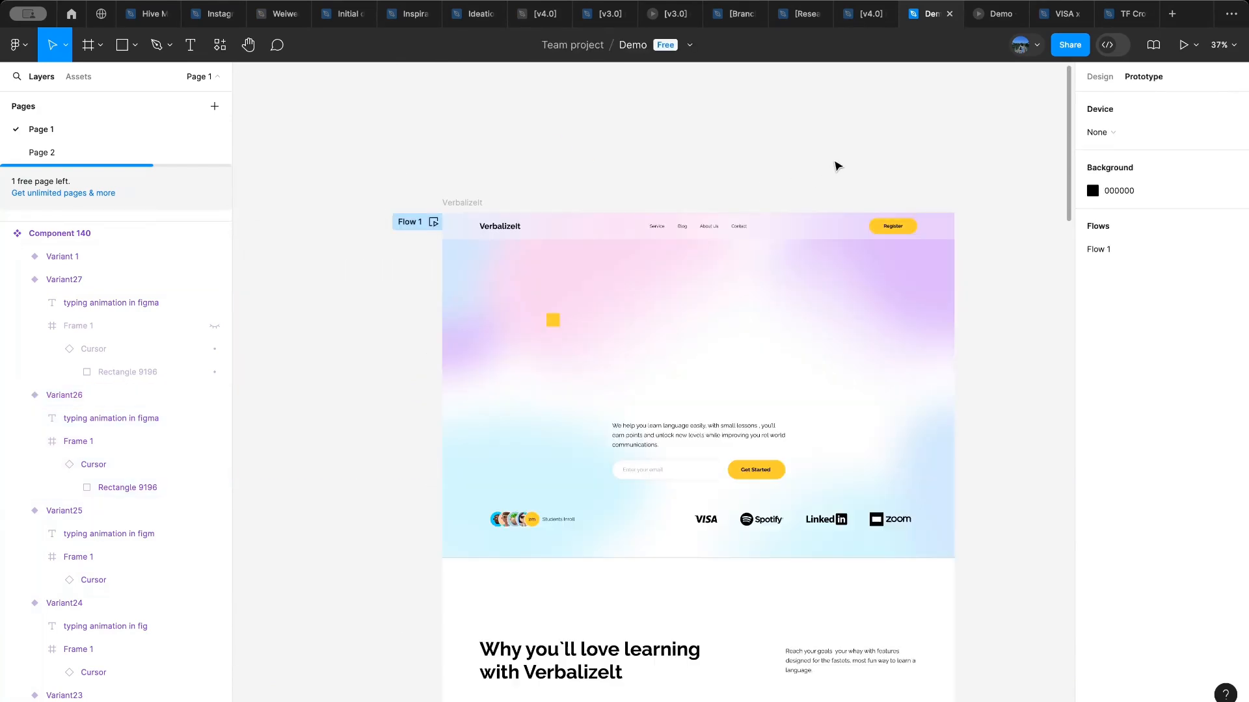
Step: Replay the prototype preview to check the animation with the updated delays and hidden end cursor
mouse_move(988, 24)
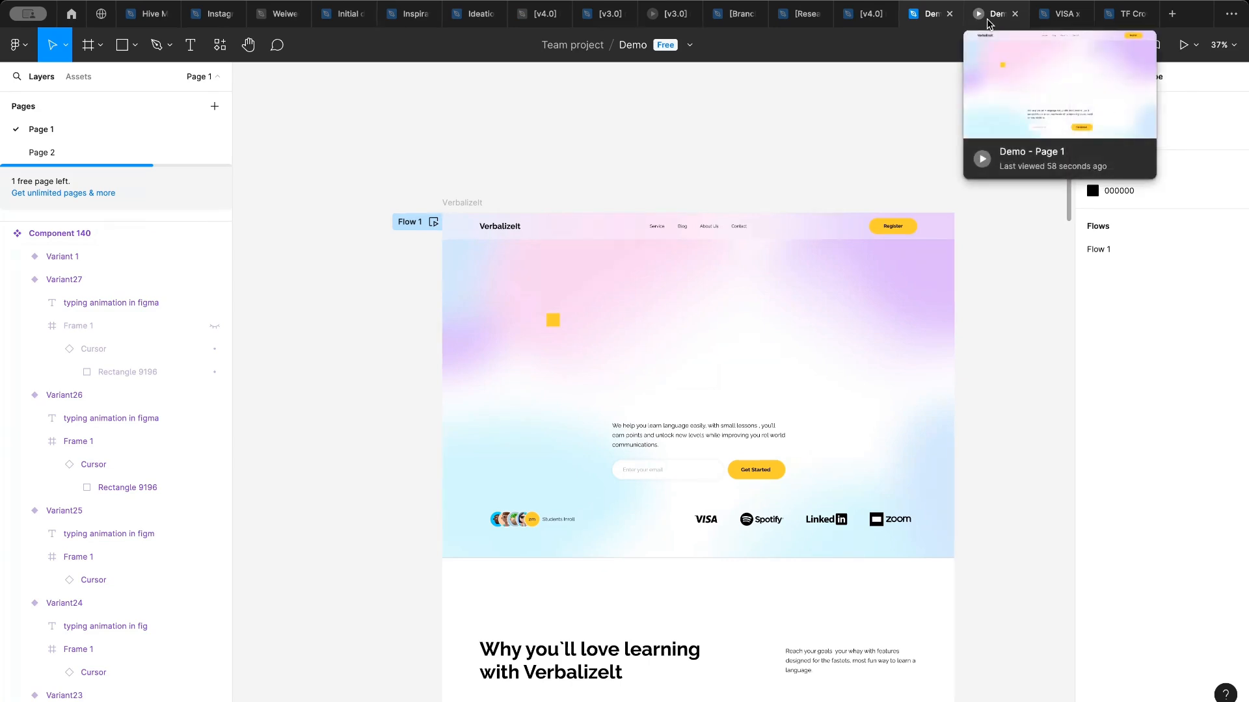
left_click(989, 23)
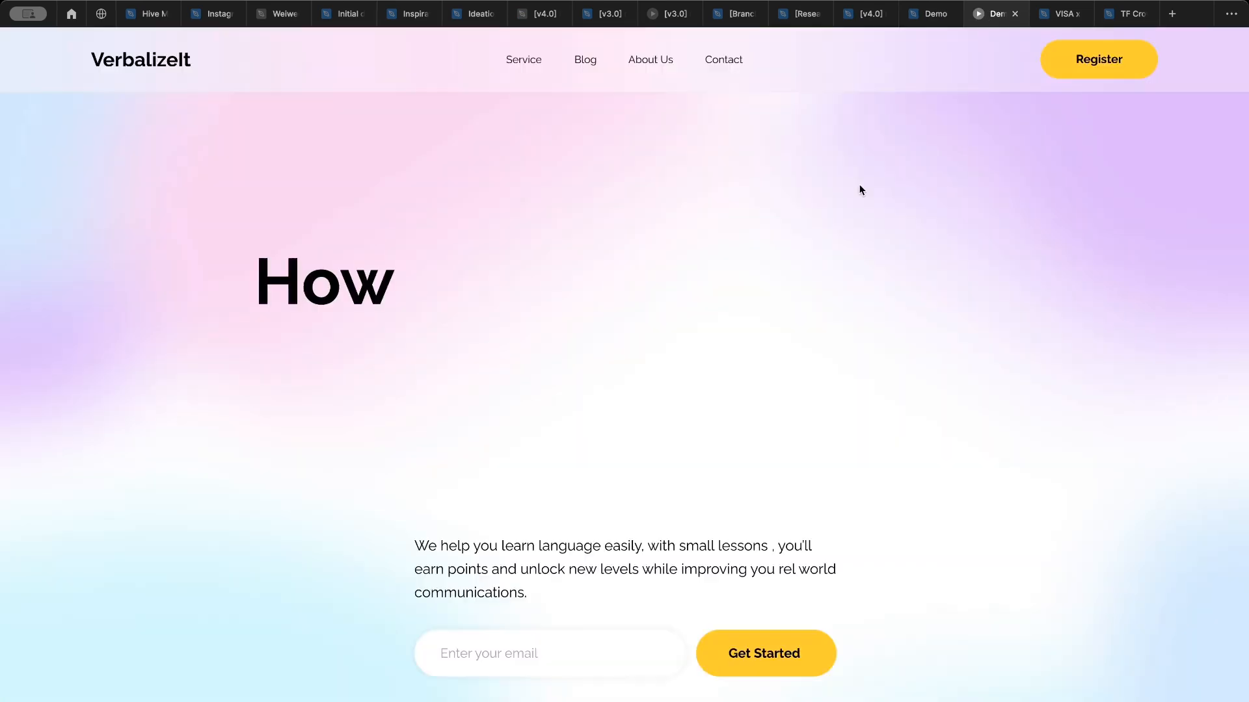